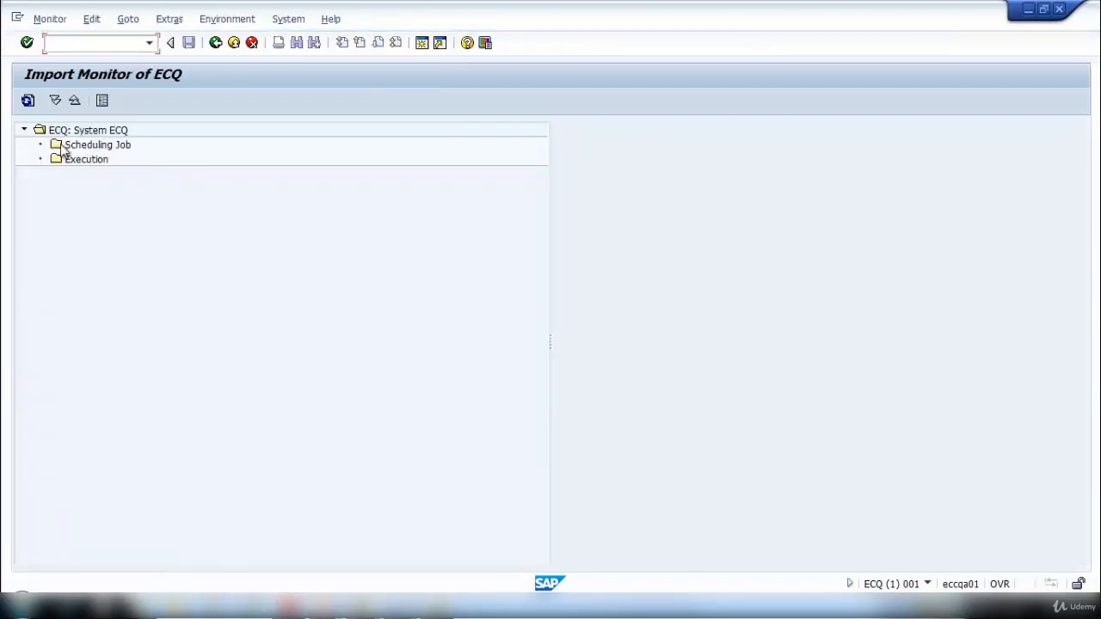
# - Check the Scheduling Job and Execution folders in the import monitor of system ECQ
pyautogui.click(86, 146)
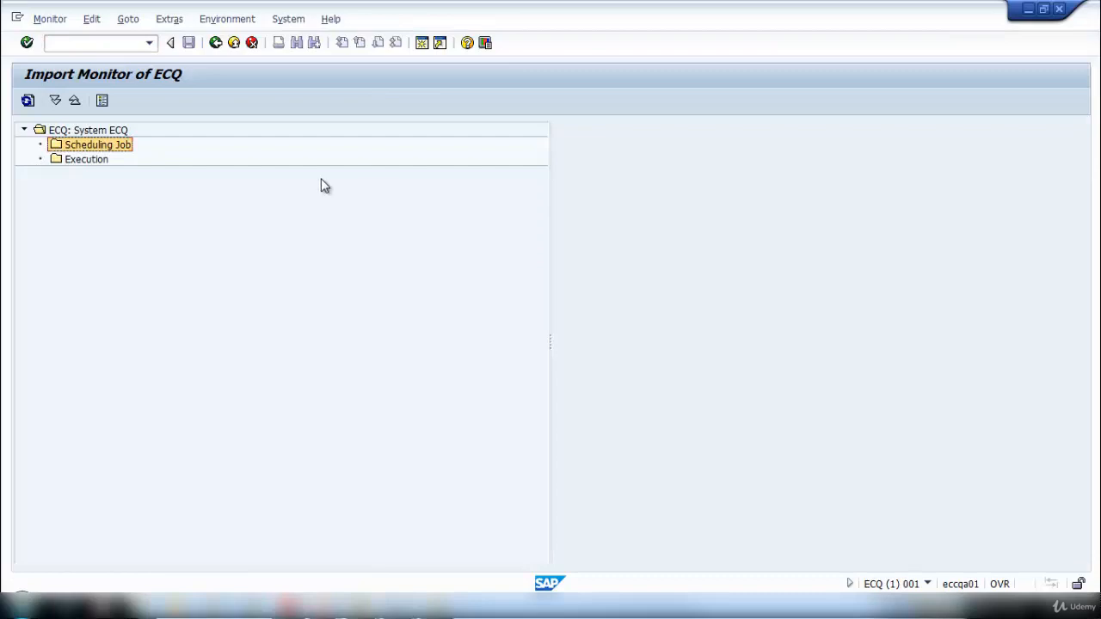
pyautogui.click(73, 164)
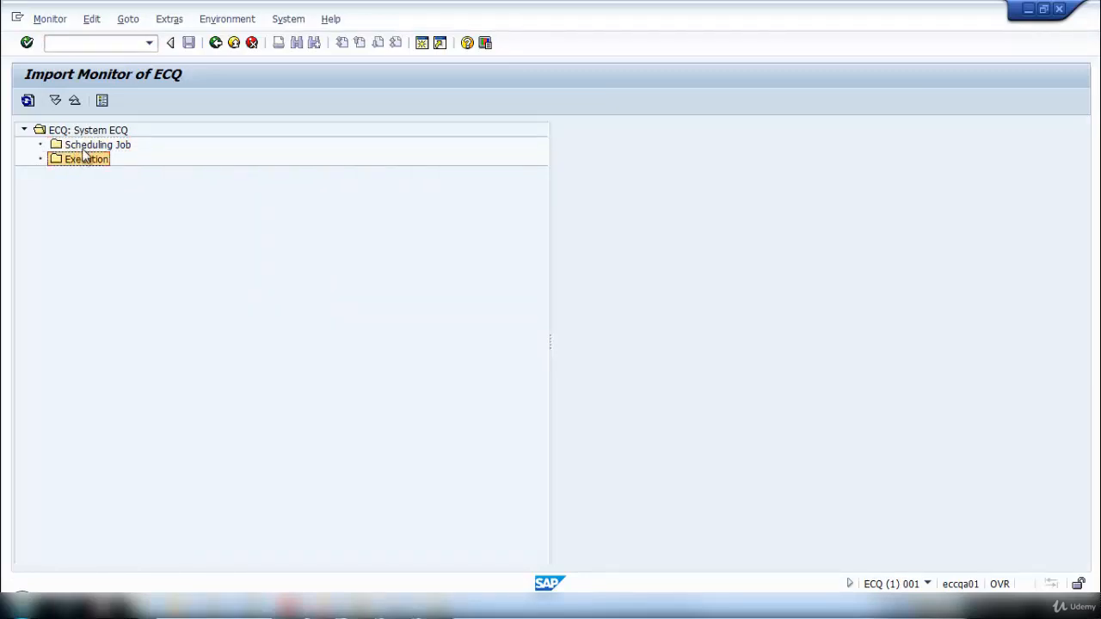
pyautogui.click(85, 148)
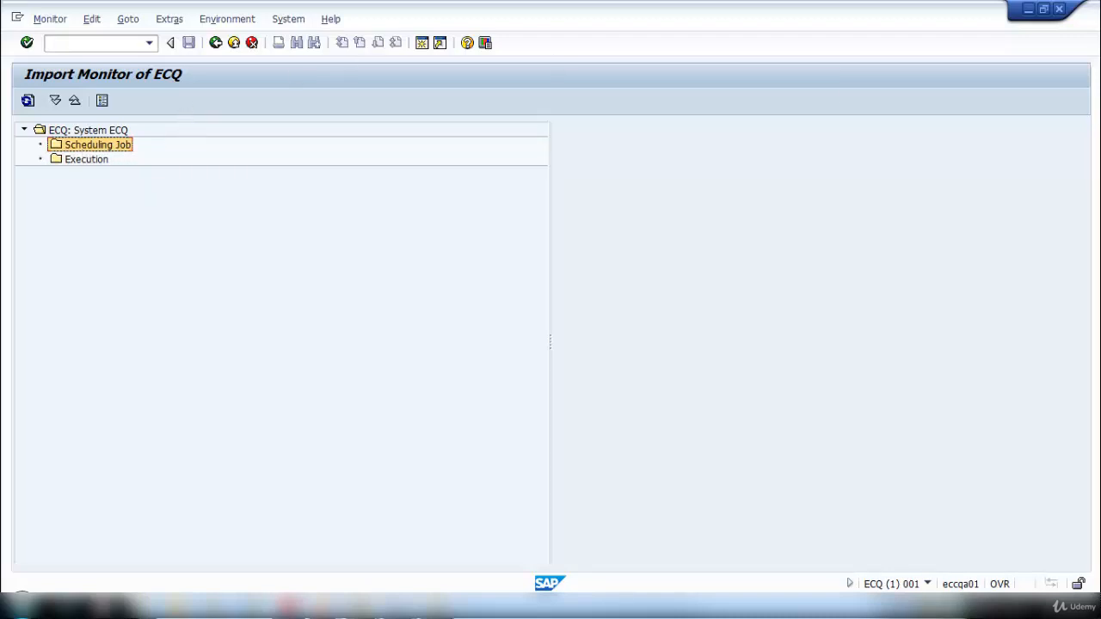
pyautogui.hotkey('alt', 'Tab')
pyautogui.click(83, 177)
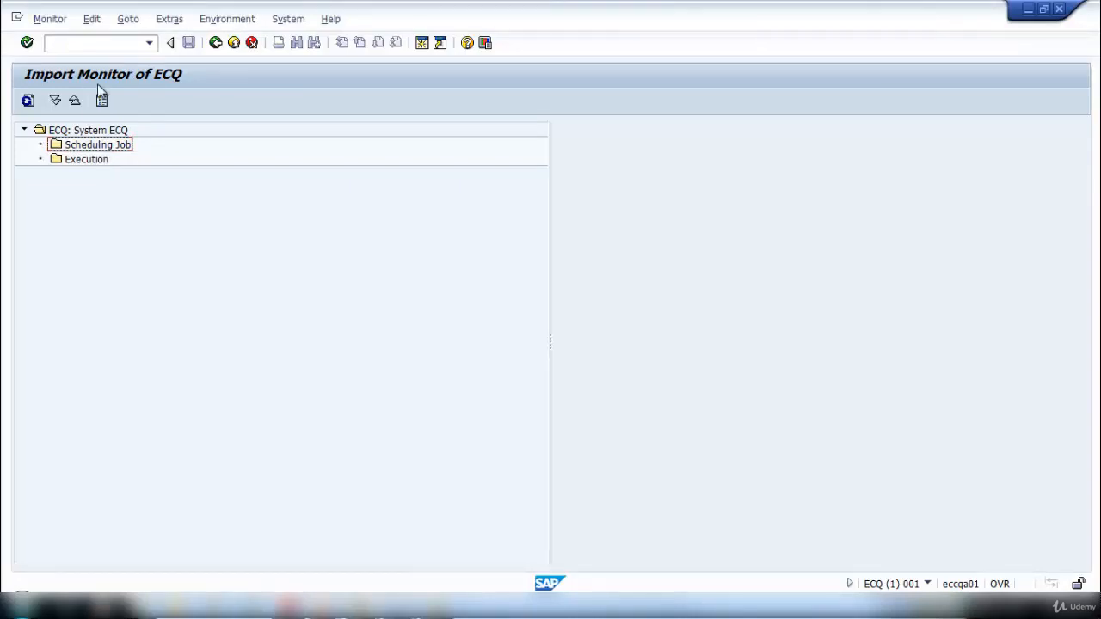
# - Leave the import monitor and the ECQ queue, and open the Data Browser with transaction code /nse16
pyautogui.click(215, 42)
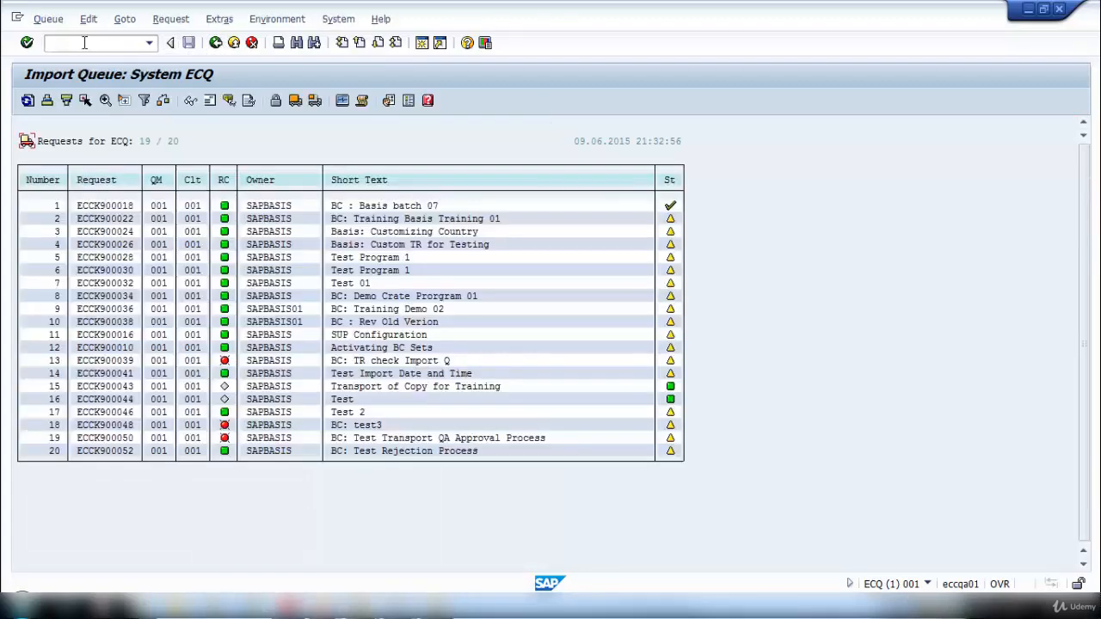
pyautogui.click(215, 42)
pyautogui.click(78, 42)
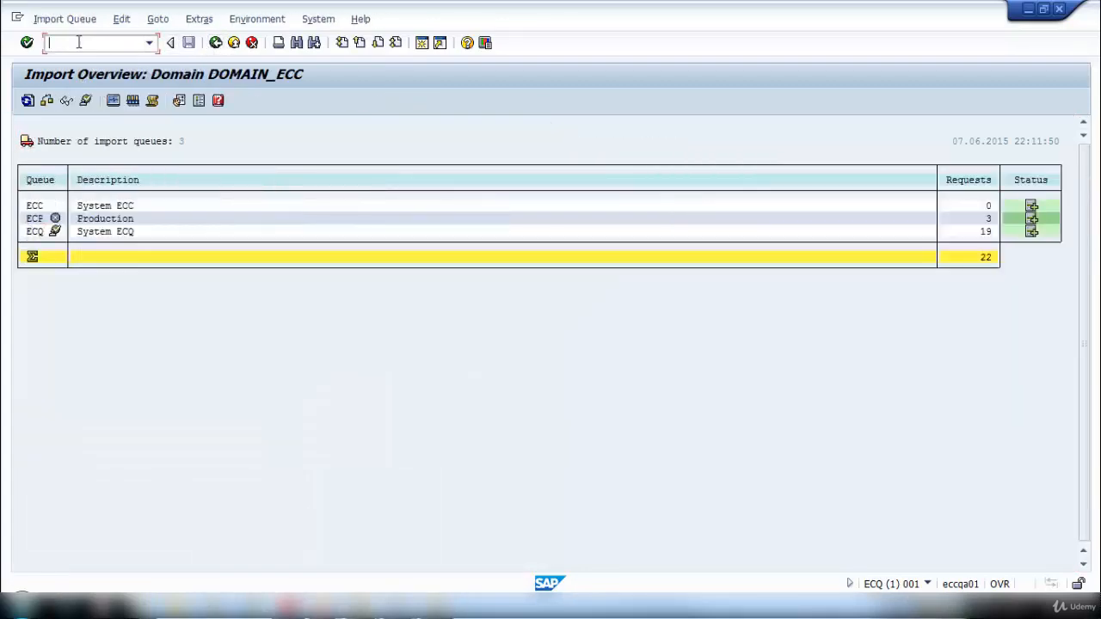
pyautogui.write('/nse16')
pyautogui.press('Return')
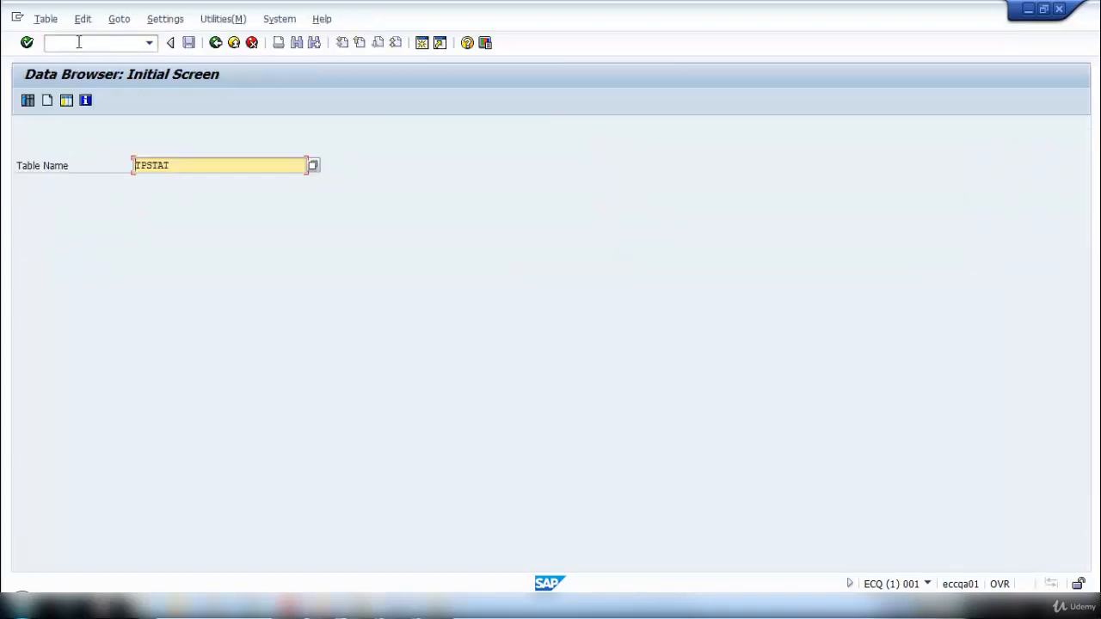
# - Check the number of entries in table TPSTAT, then exit the Data Browser to the SAP Easy Access screen
pyautogui.click(34, 105)
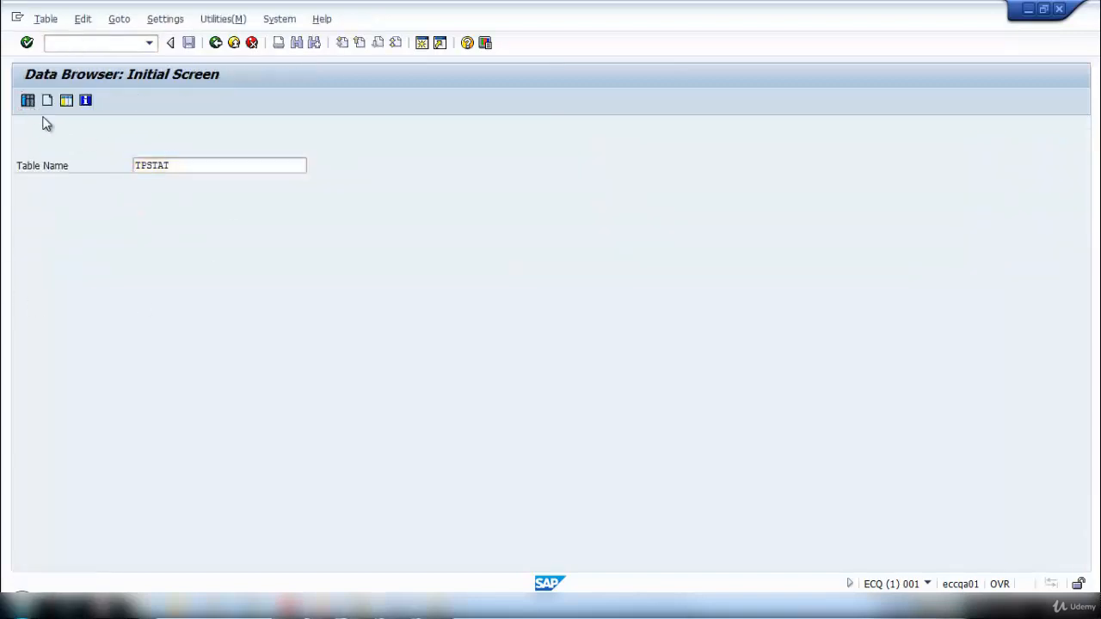
pyautogui.click(121, 105)
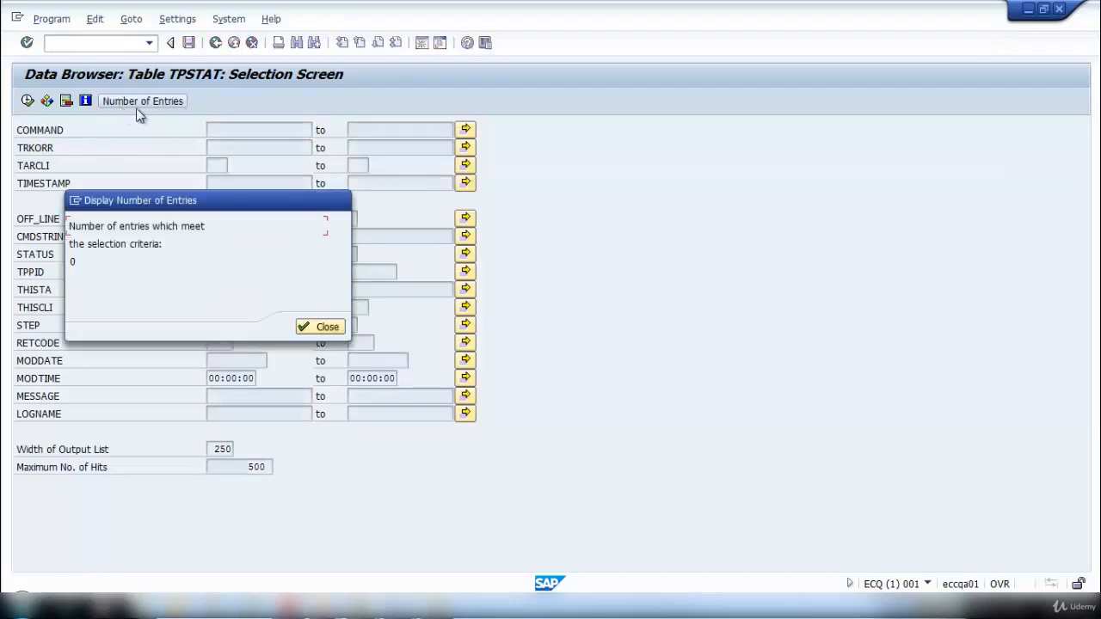
pyautogui.click(323, 328)
pyautogui.click(216, 44)
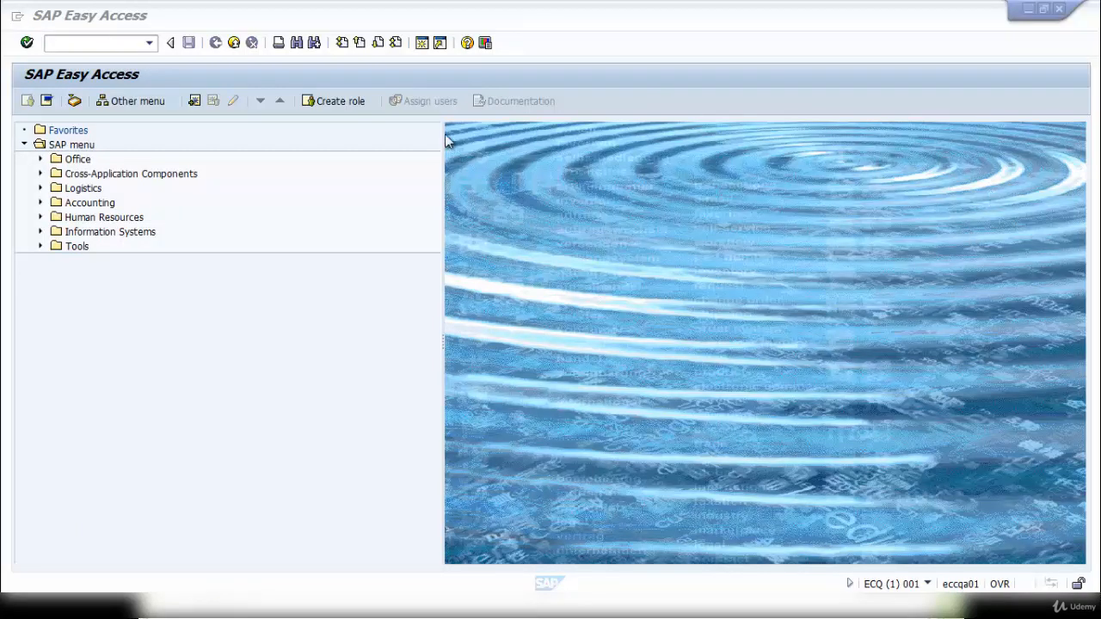
# - Start transaction stms and open the import queue of system ECQ from the import overview
pyautogui.click(60, 45)
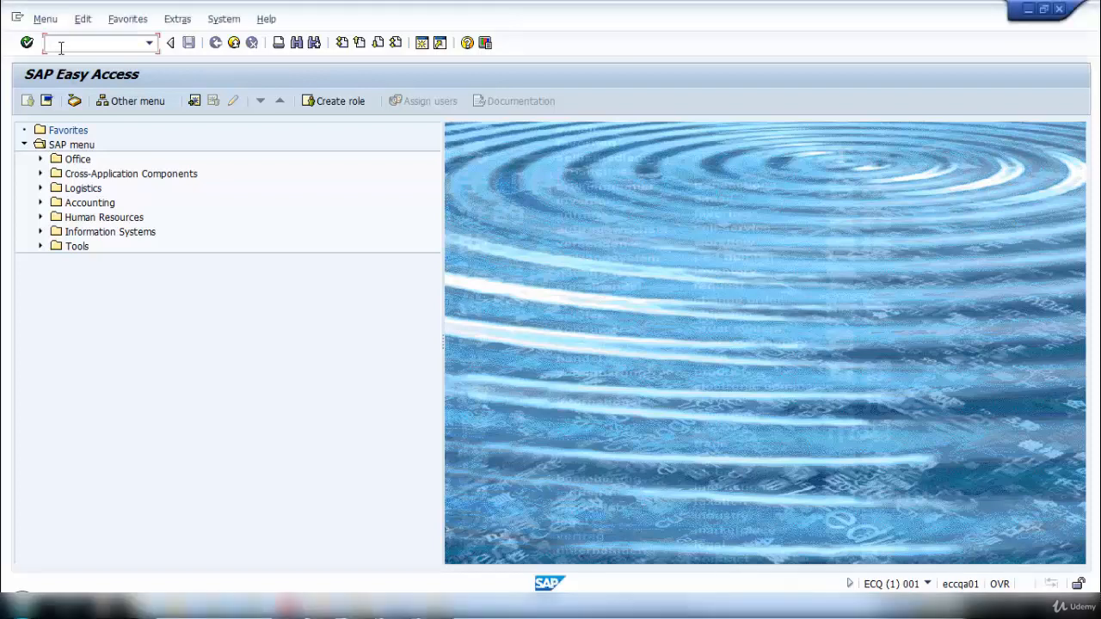
pyautogui.write('stms')
pyautogui.press('Return')
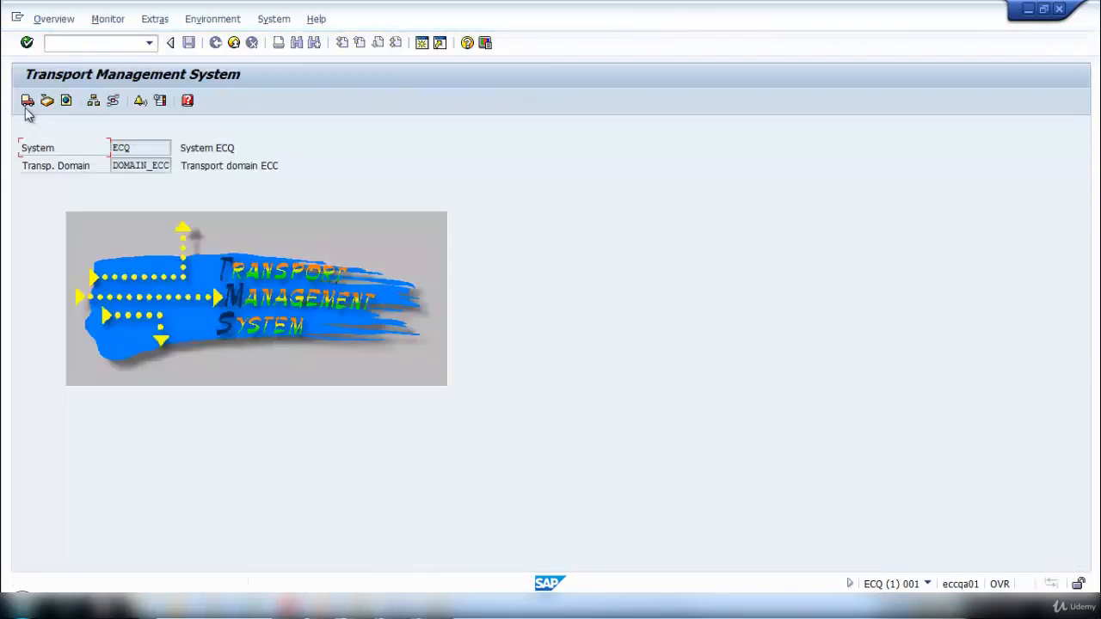
pyautogui.click(28, 102)
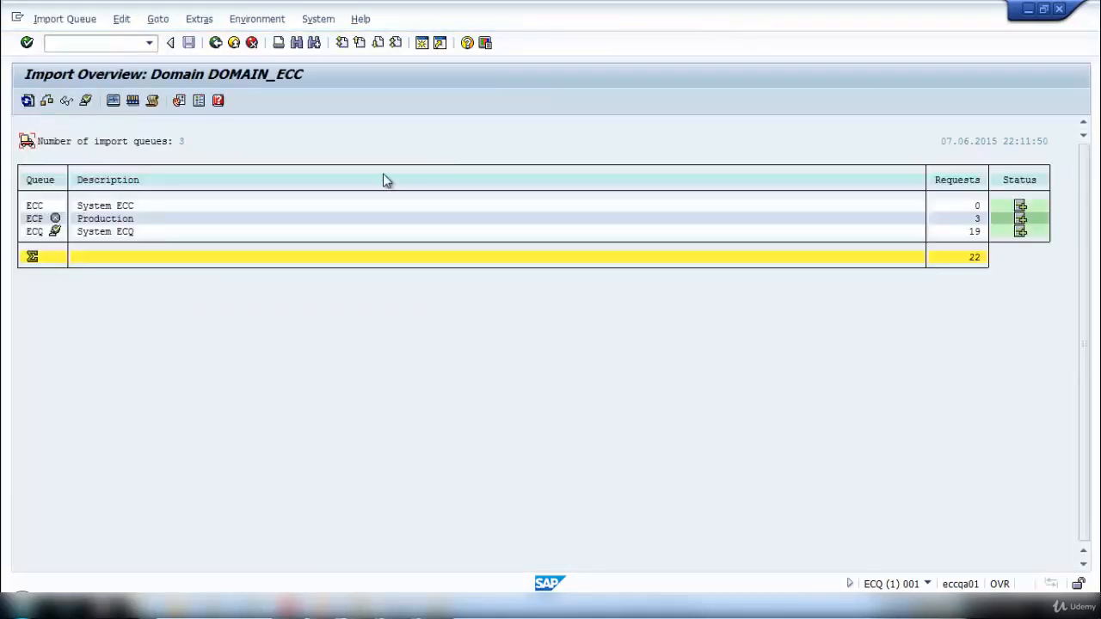
pyautogui.doubleClick(33, 232)
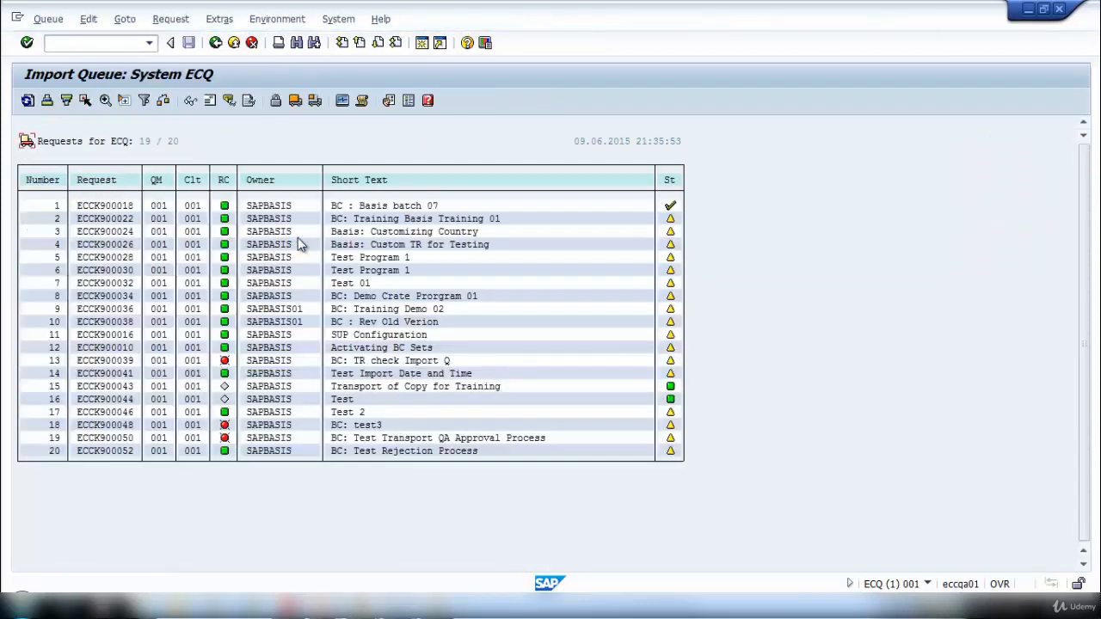
# - Schedule the import of transport request ECCK900043 into ECQ client 001 with a planned start of 09.06.2015 at 22:36:00
pyautogui.click(97, 389)
pyautogui.click(315, 101)
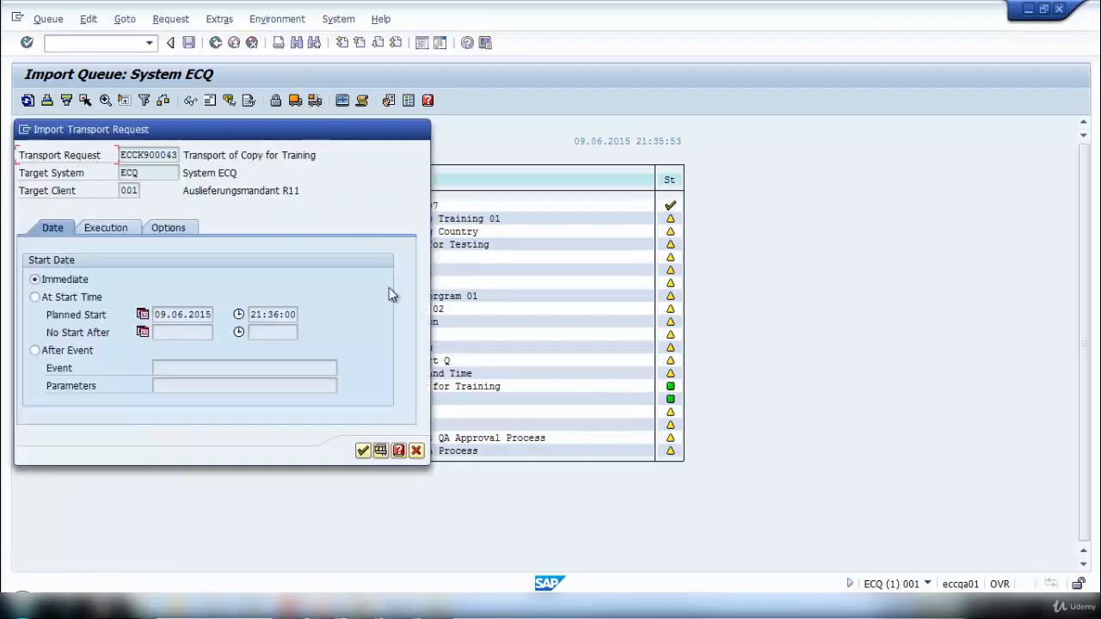
pyautogui.click(46, 295)
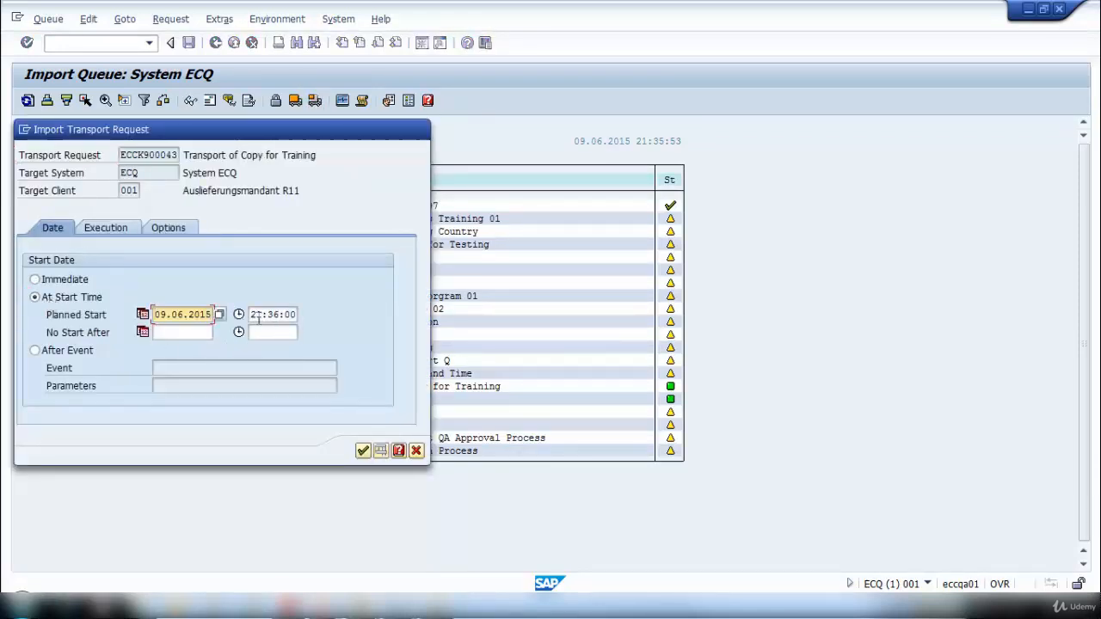
pyautogui.press('Tab')
pyautogui.write('2')
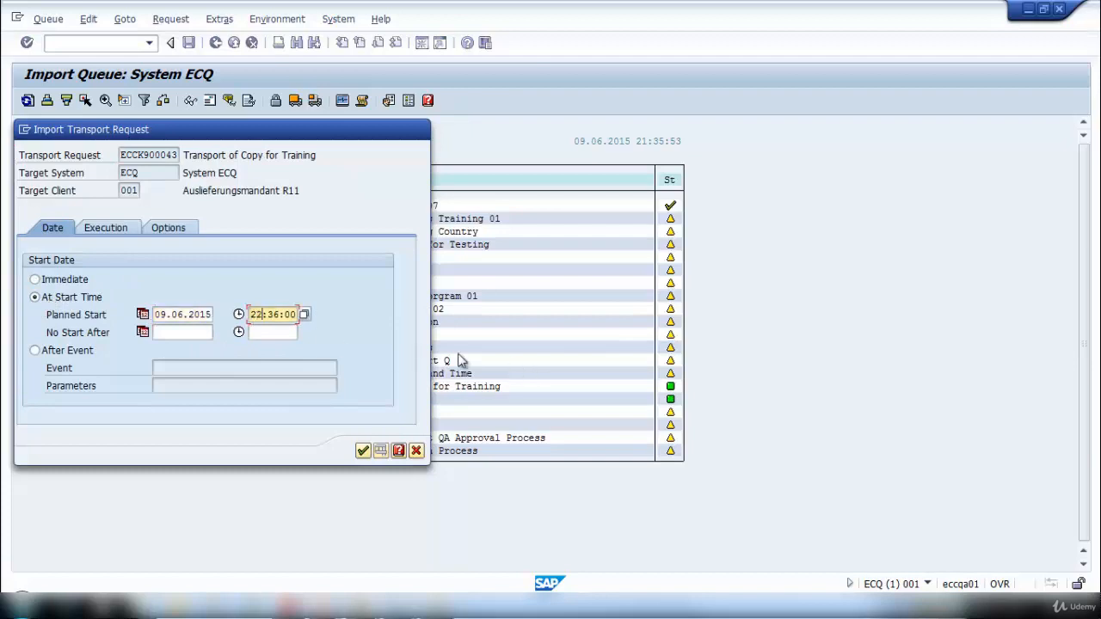
pyautogui.click(361, 452)
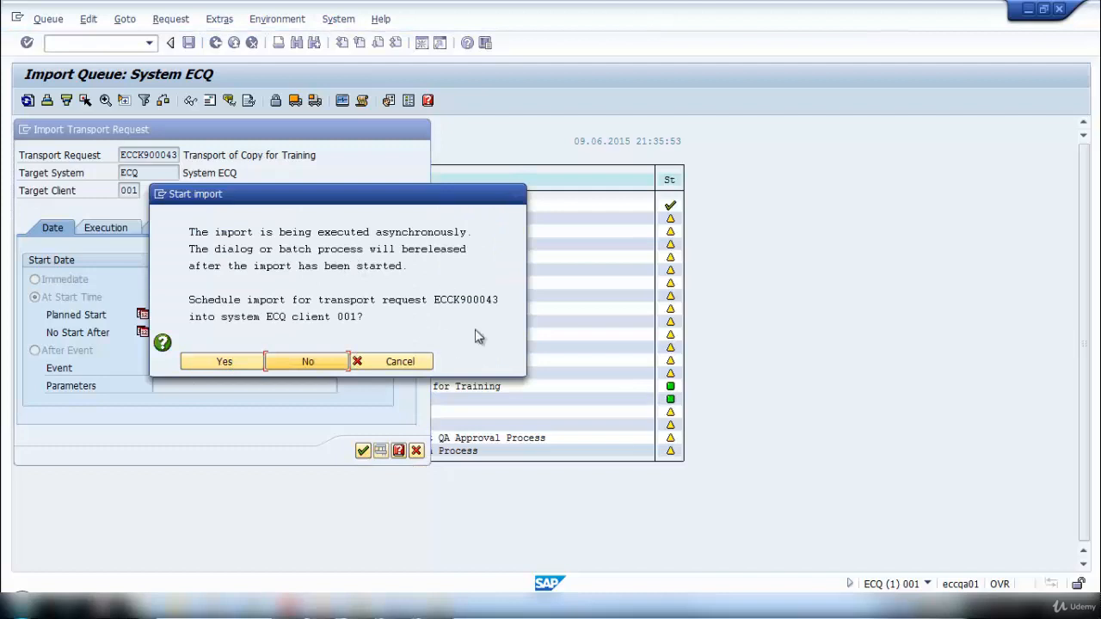
pyautogui.moveTo(365, 200); pyautogui.dragTo(494, 196)
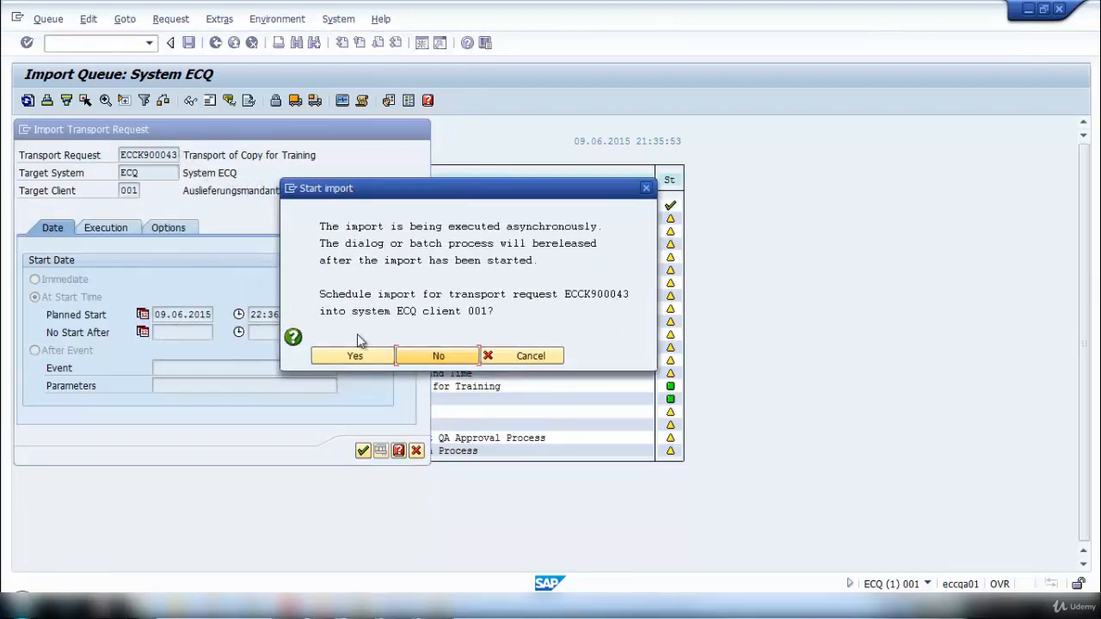
pyautogui.moveTo(465, 192); pyautogui.dragTo(593, 192)
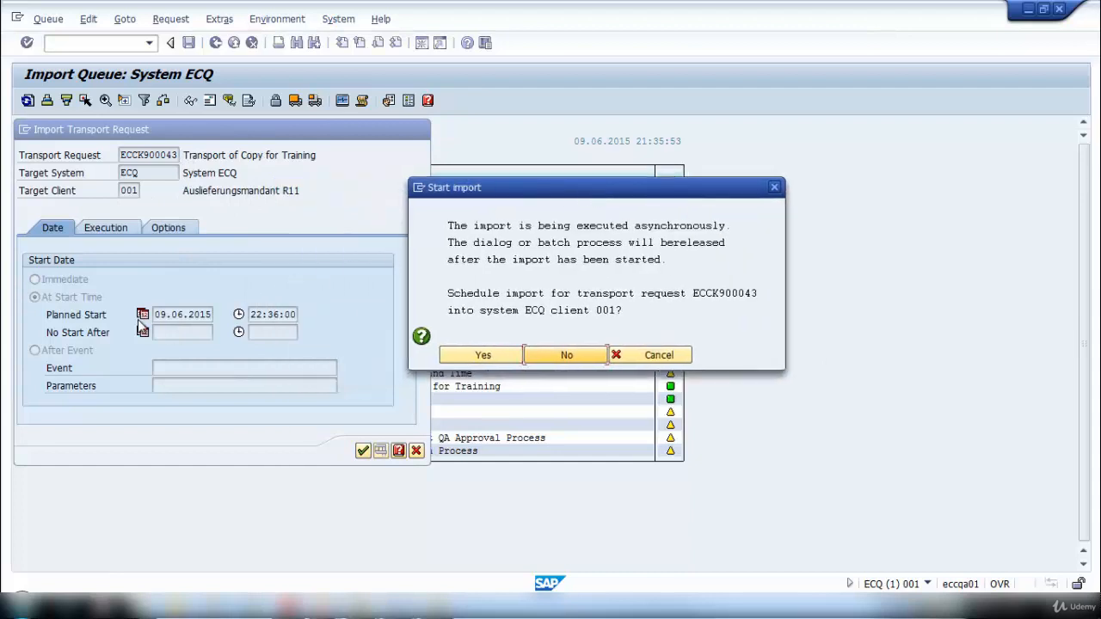
pyautogui.click(471, 356)
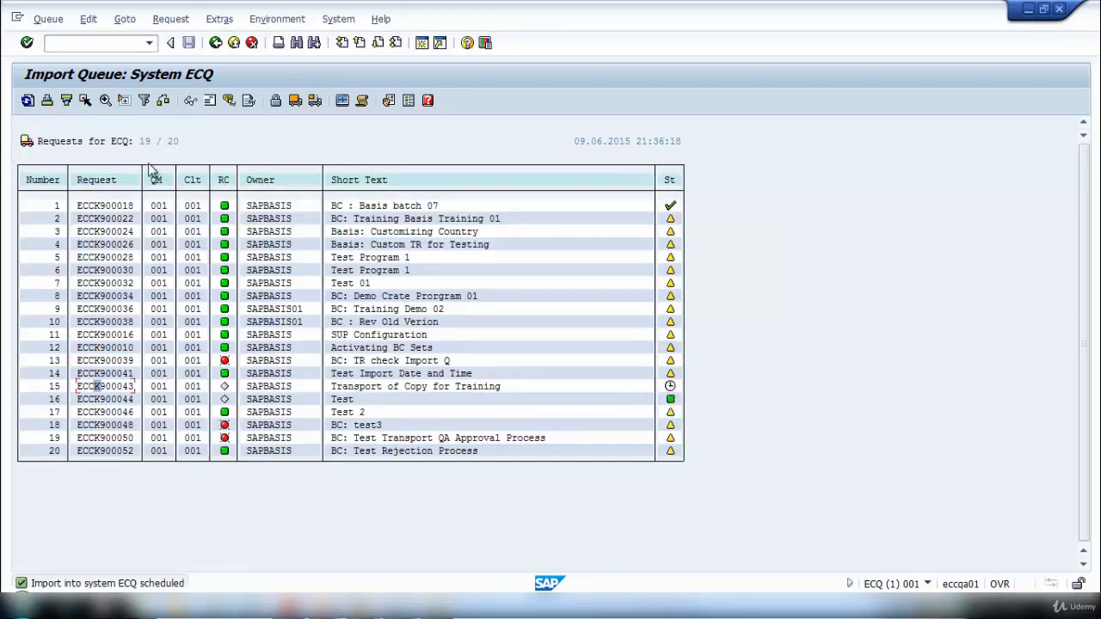
# - Refresh the ECQ import queue and examine the scheduling job details of request ECCK900043 in the import monitor
pyautogui.click(27, 100)
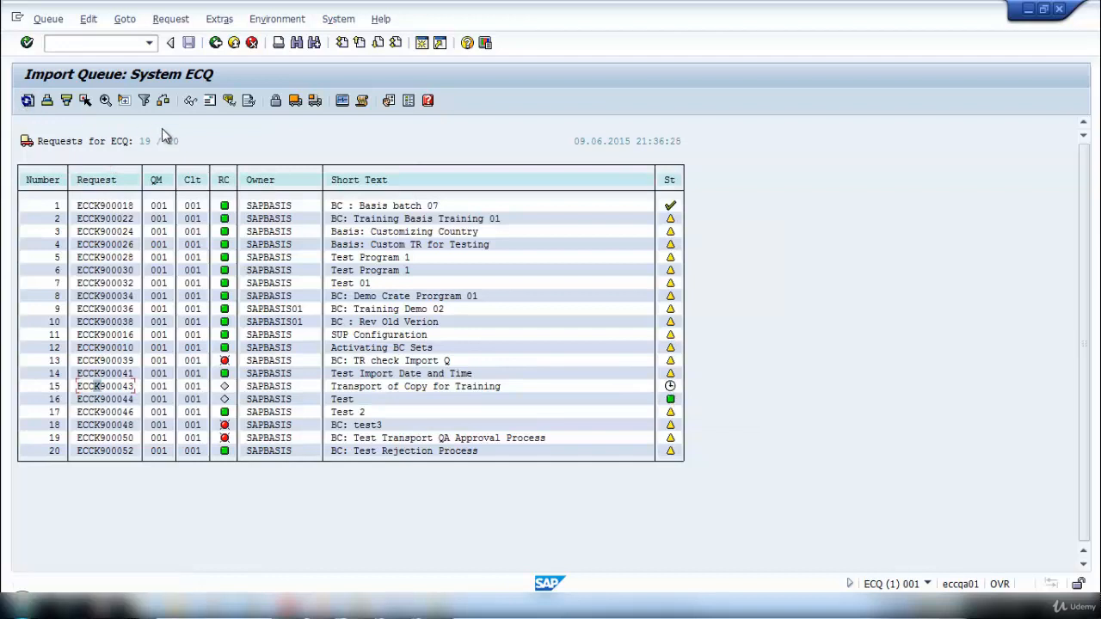
pyautogui.click(127, 20)
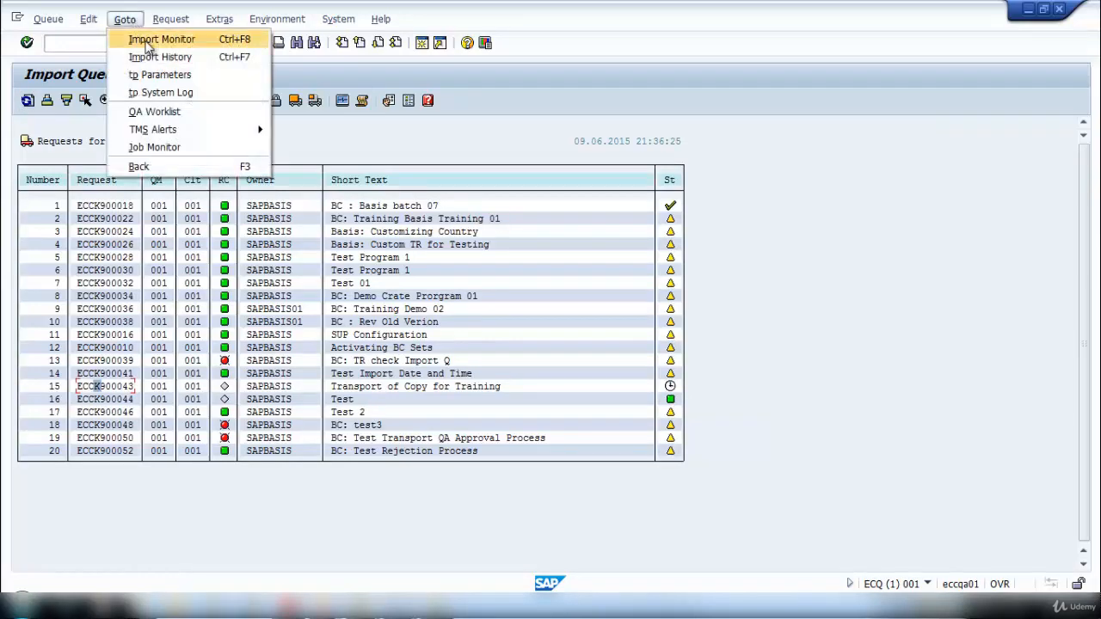
pyautogui.click(146, 42)
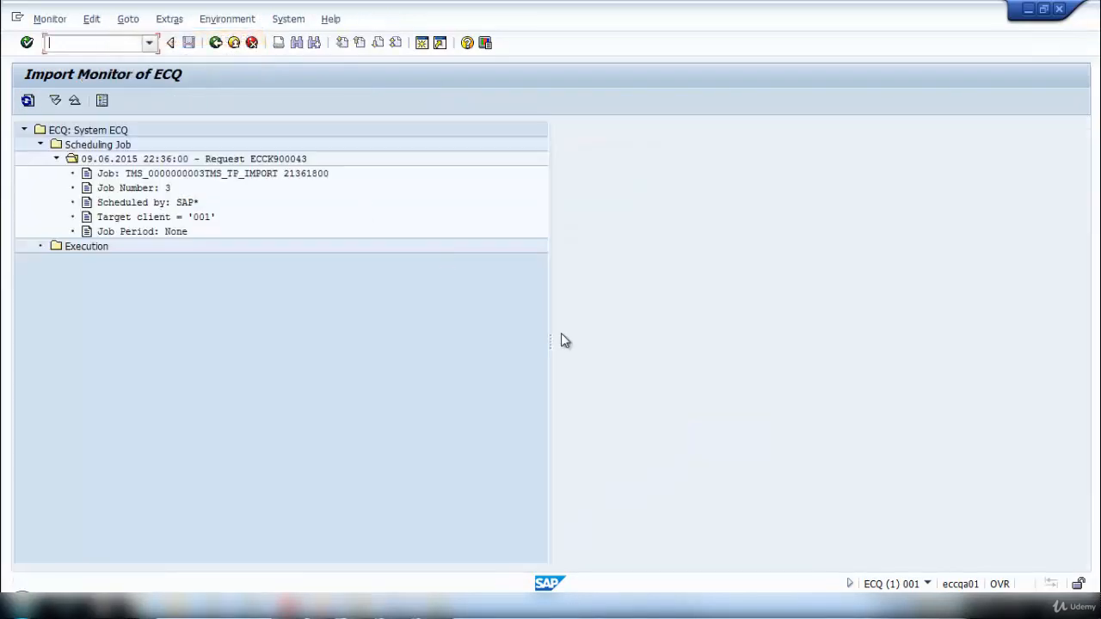
pyautogui.click(155, 160)
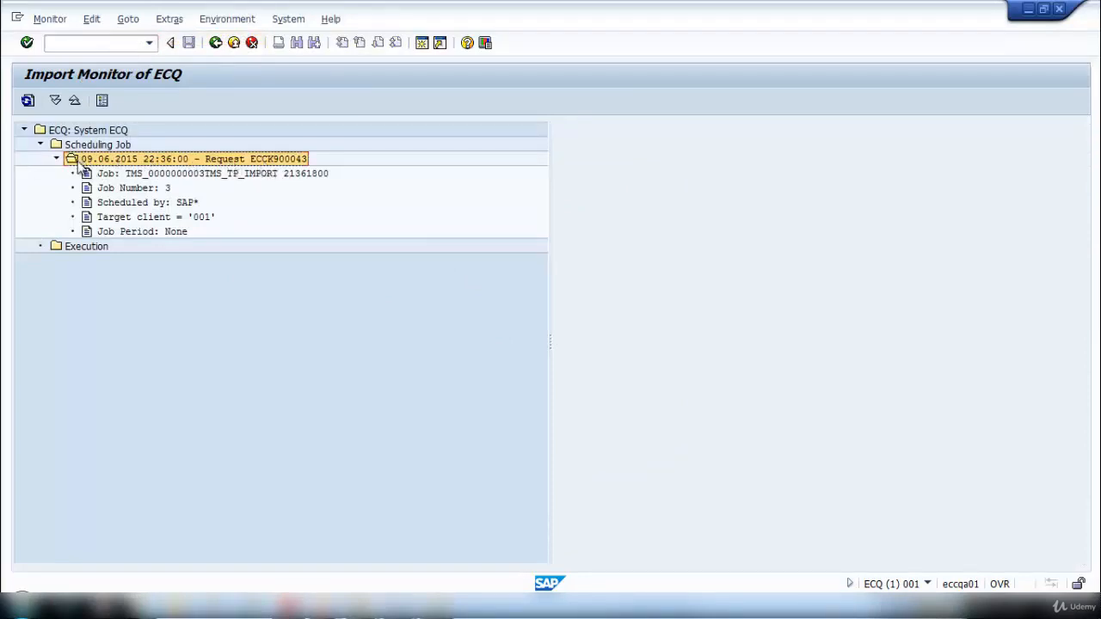
pyautogui.click(225, 176)
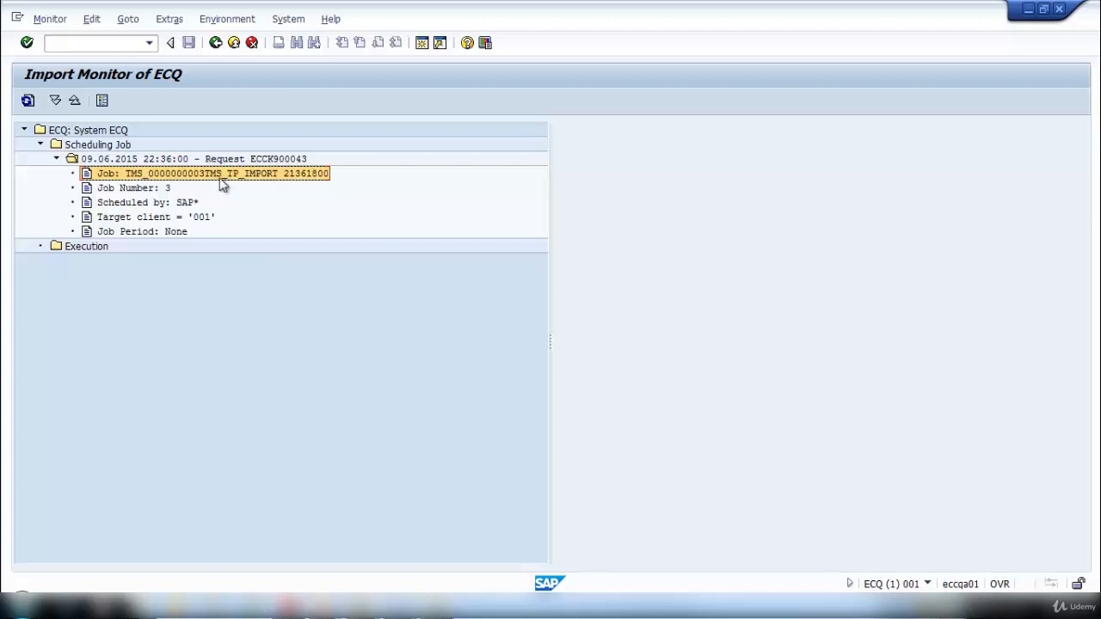
pyautogui.click(146, 191)
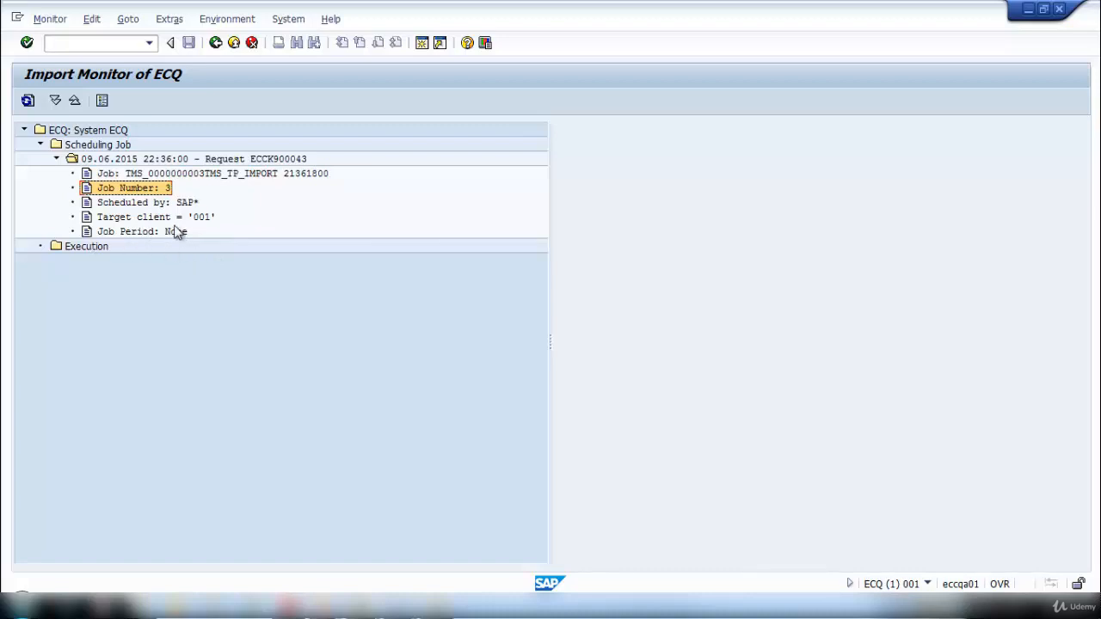
pyautogui.click(107, 42)
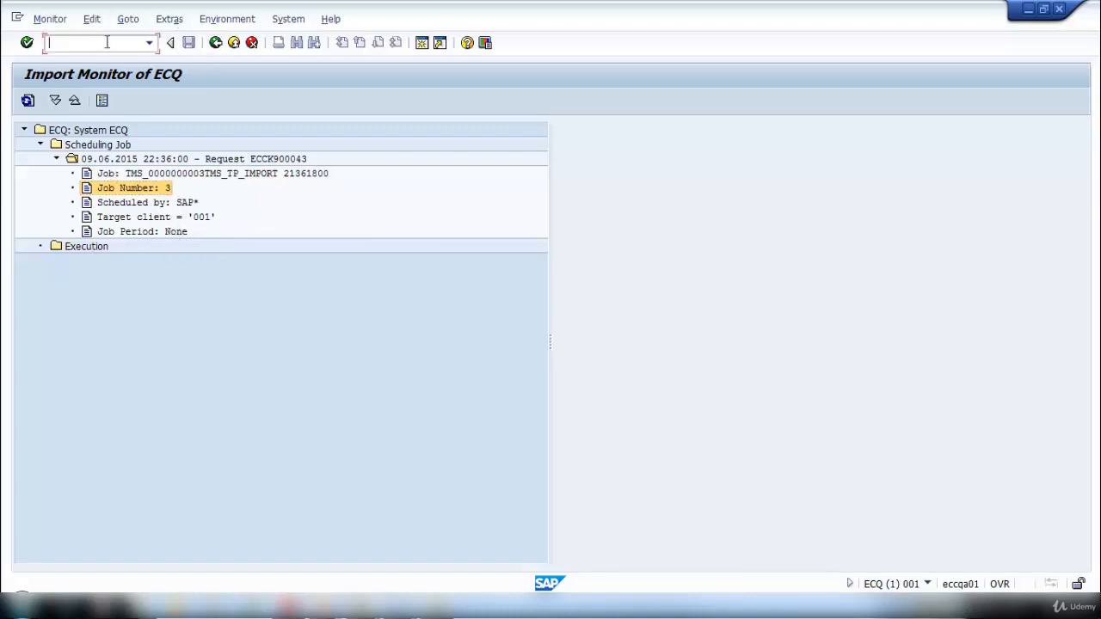
pyautogui.click(258, 178)
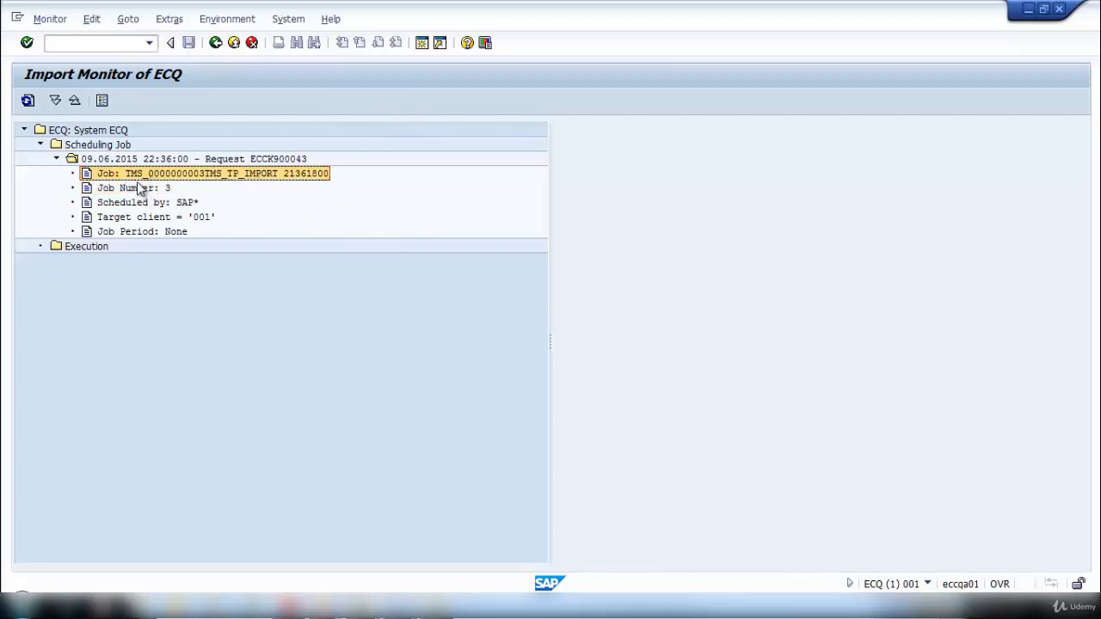
# - Leave the import monitor, open transaction /nsm37 and list the background jobs named TMS*
pyautogui.click(215, 43)
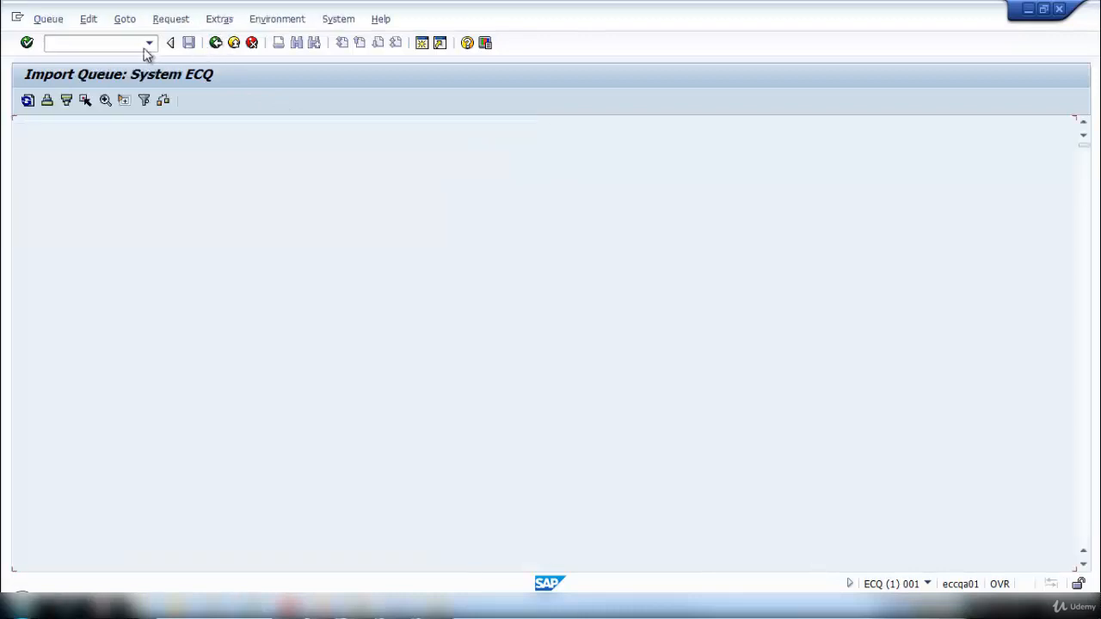
pyautogui.write('/nsm37')
pyautogui.press('Return')
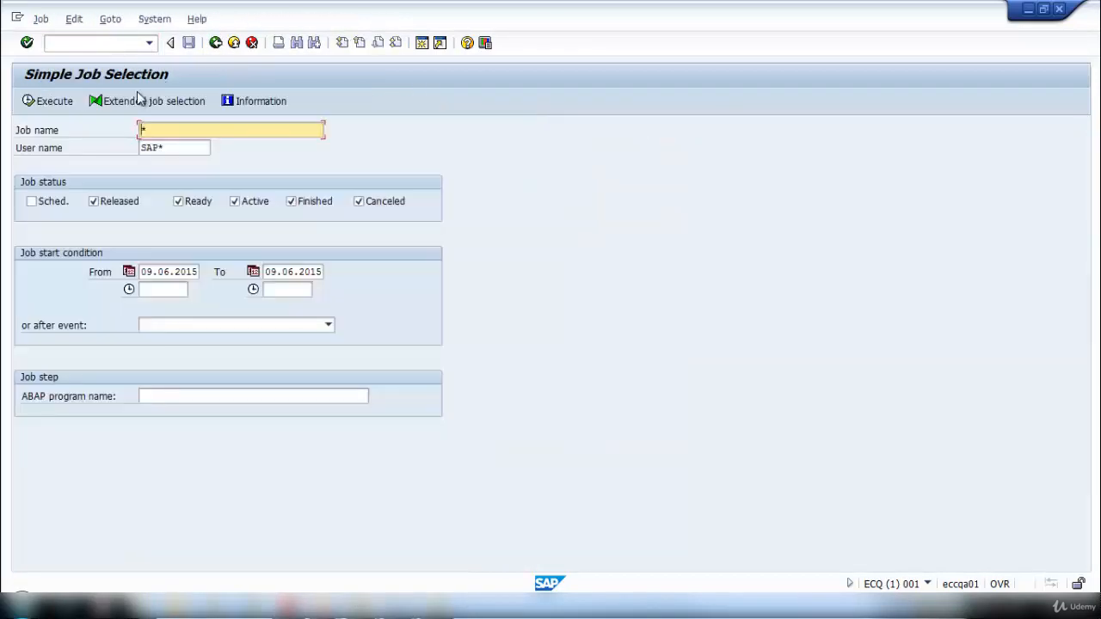
pyautogui.moveTo(167, 134); pyautogui.dragTo(2, 110)
pyautogui.write('TMS')
pyautogui.click(50, 104)
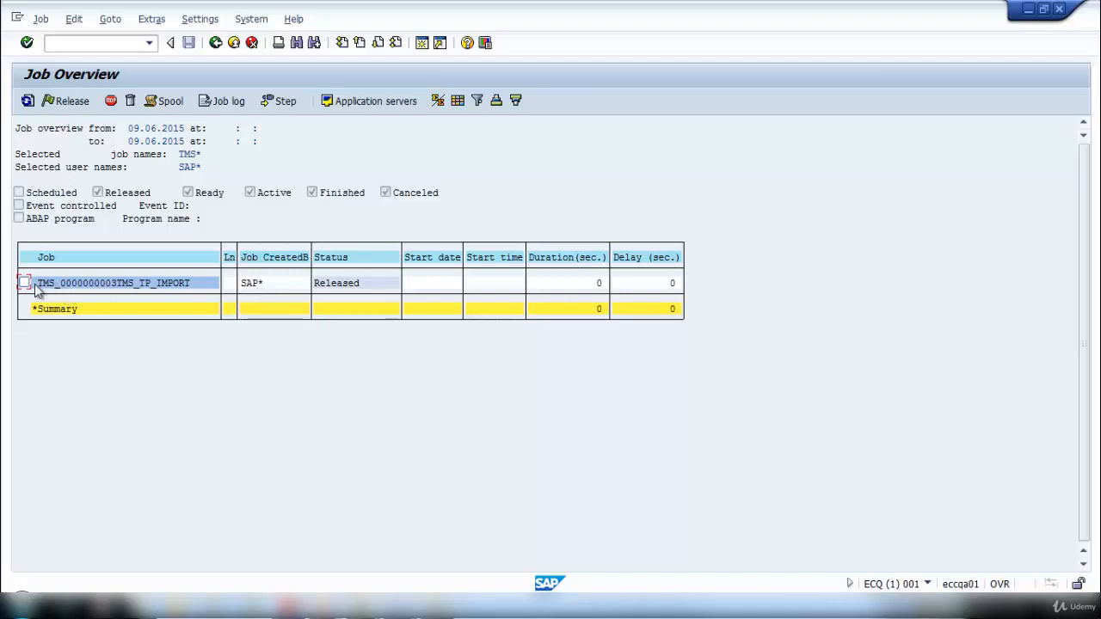
# - Exit the job overview and open the import overview of the transport domain through transaction /nstms
pyautogui.click(216, 43)
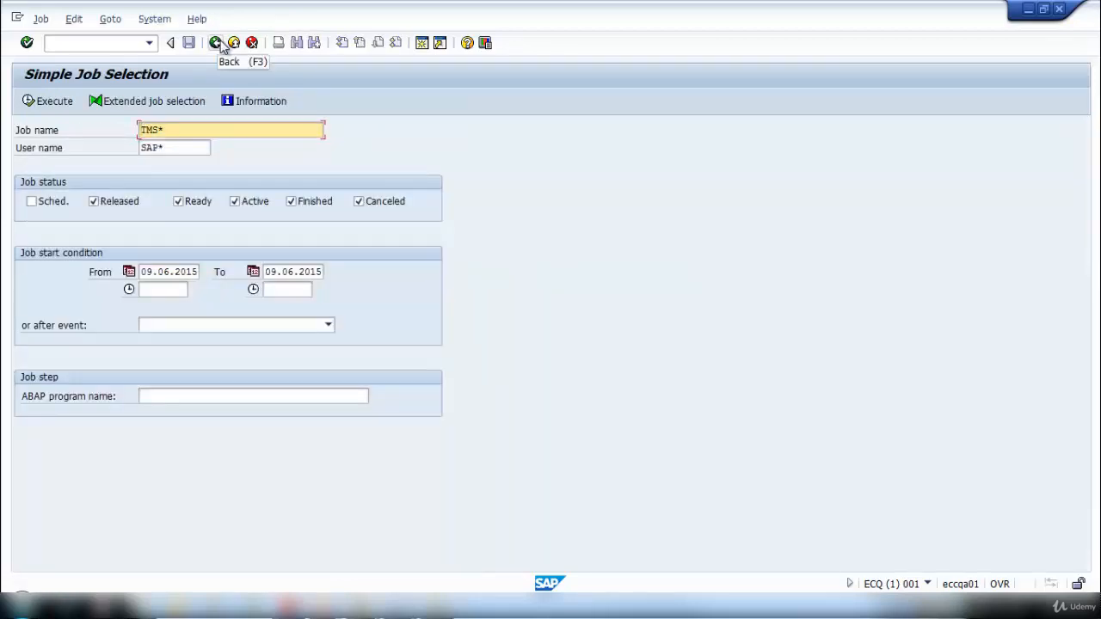
pyautogui.click(218, 43)
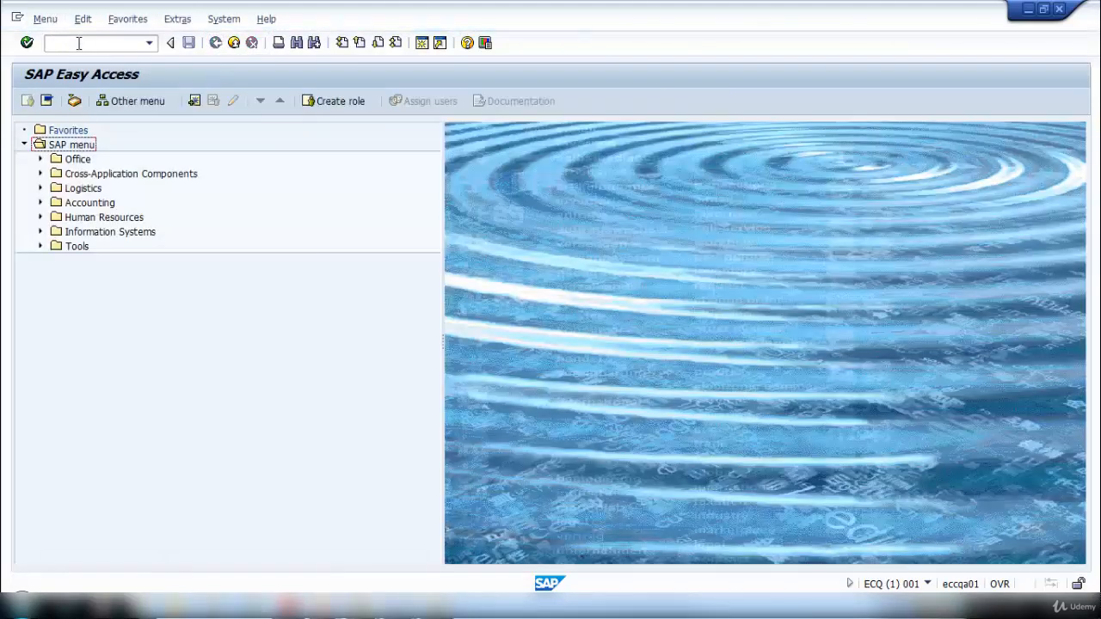
pyautogui.click(78, 43)
pyautogui.write('/nstms')
pyautogui.press('Return')
pyautogui.click(27, 101)
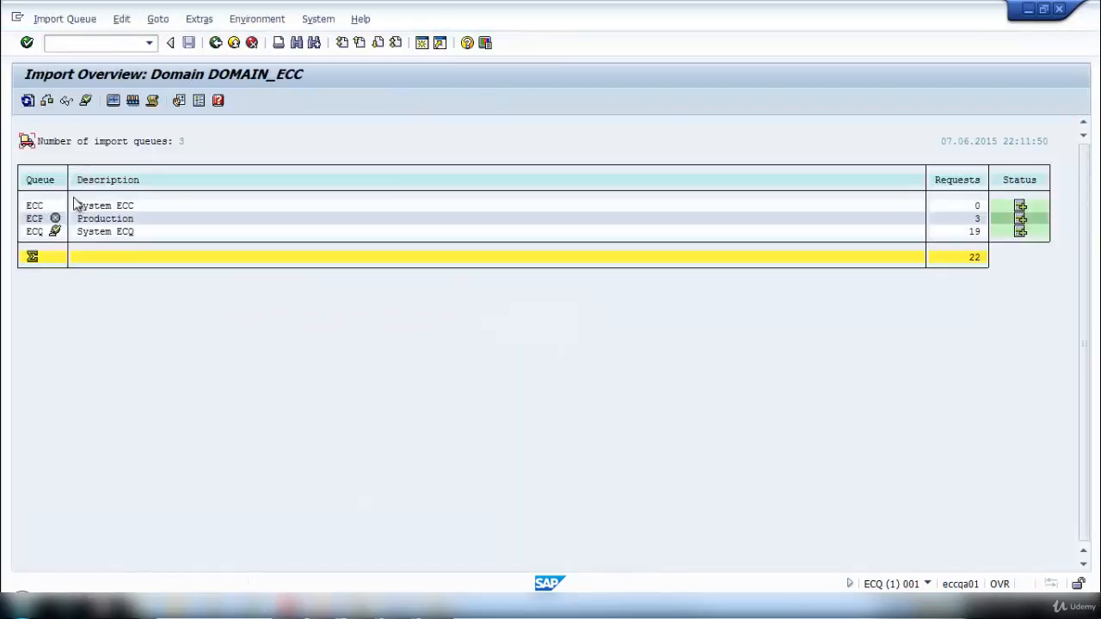
# - Open the import queue of system ECQ and examine the scheduled job of request ECCK900043 in the import monitor
pyautogui.doubleClick(35, 232)
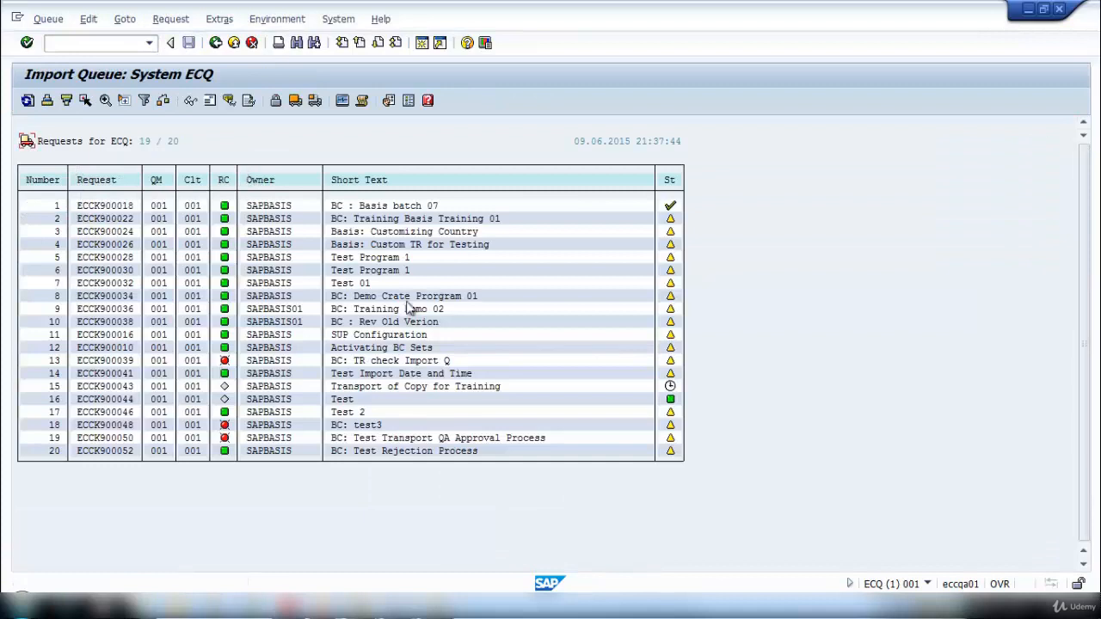
pyautogui.click(132, 23)
pyautogui.click(140, 40)
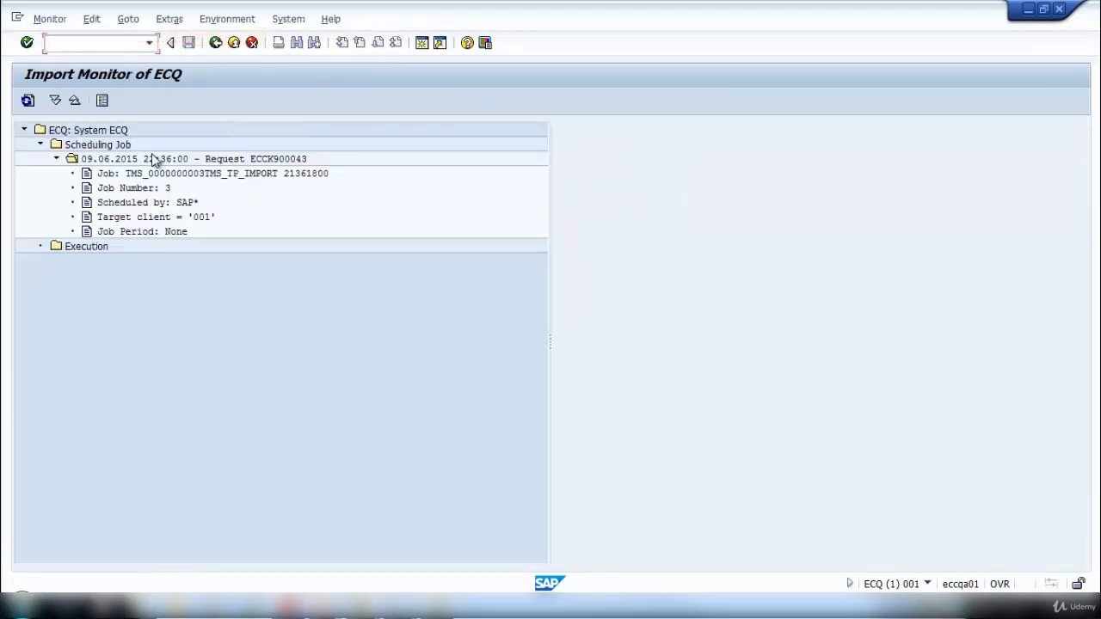
pyautogui.click(216, 43)
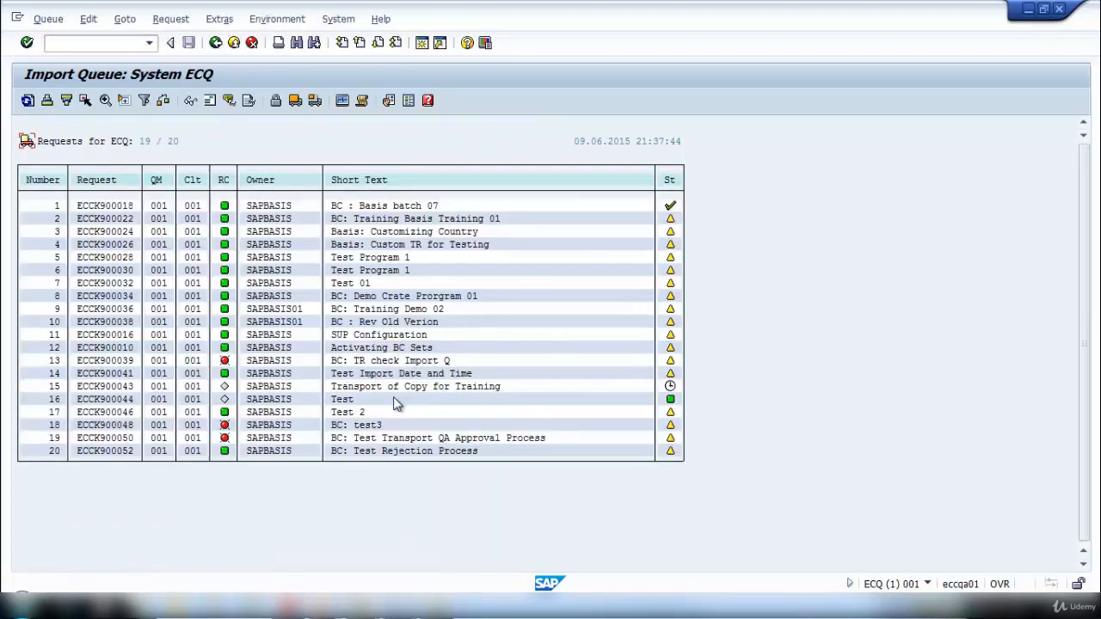
# - Open the TMS job monitor for ECQ and delete the scheduled TMS_TP_IMPORT job
pyautogui.click(132, 21)
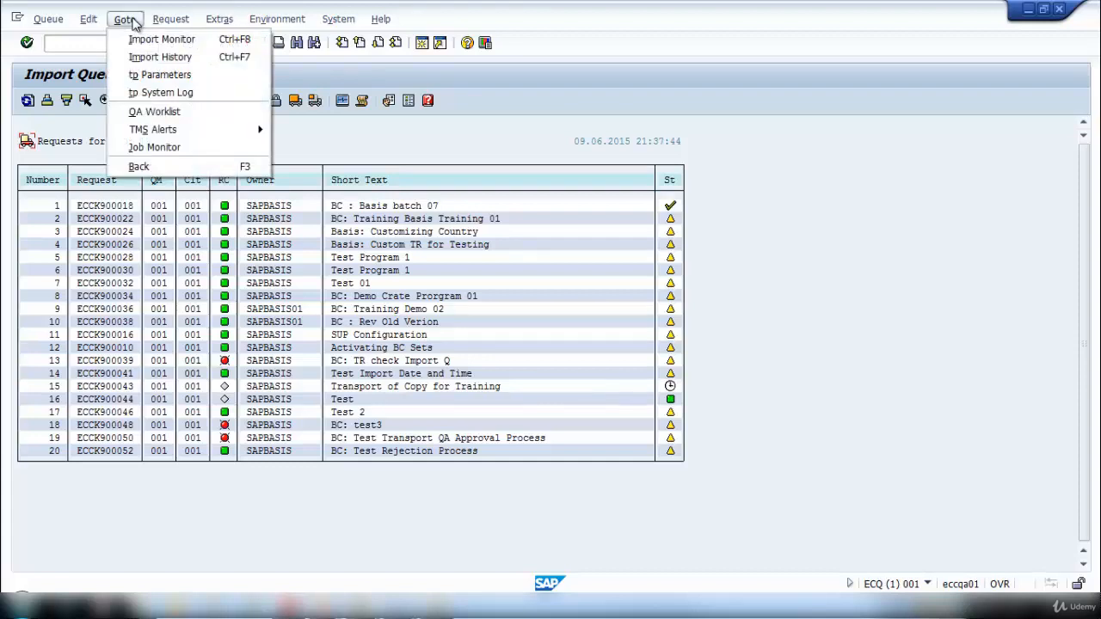
pyautogui.click(169, 148)
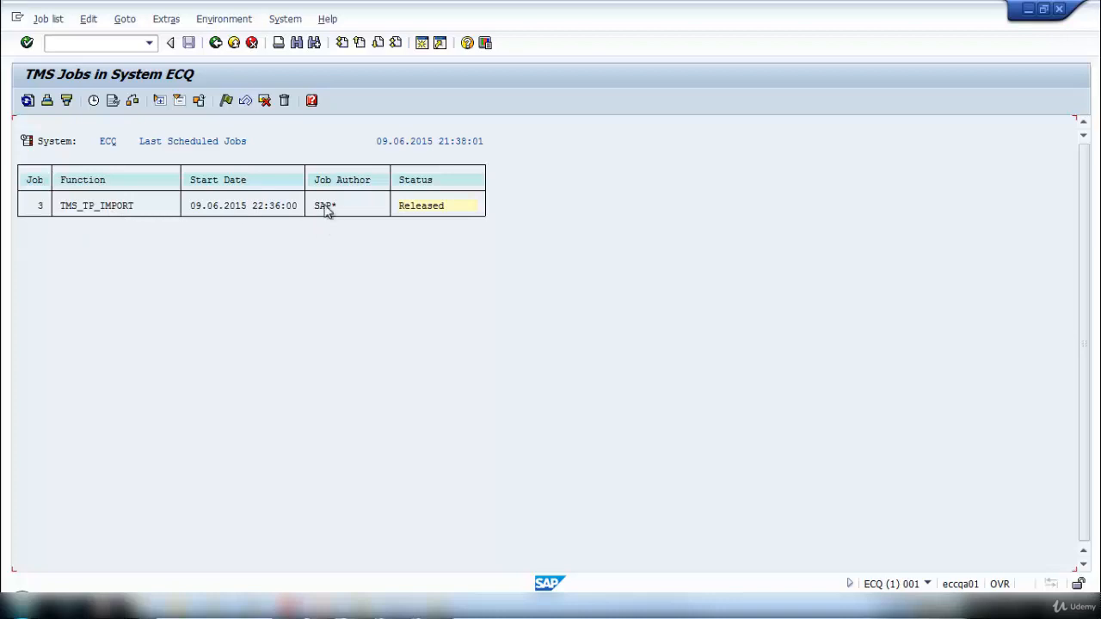
pyautogui.click(91, 209)
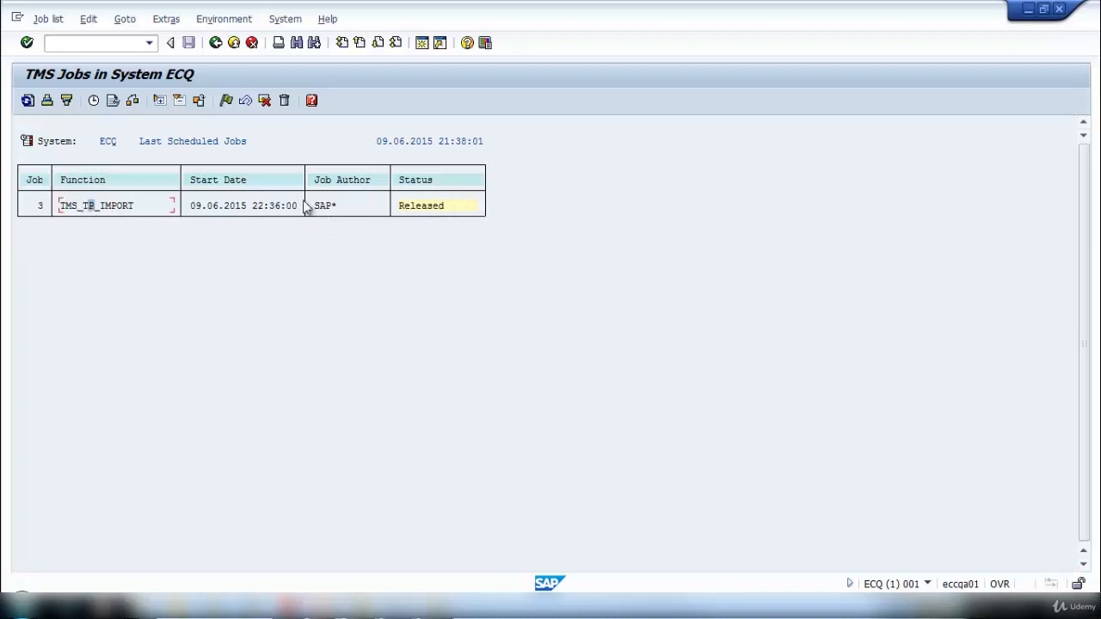
pyautogui.click(285, 101)
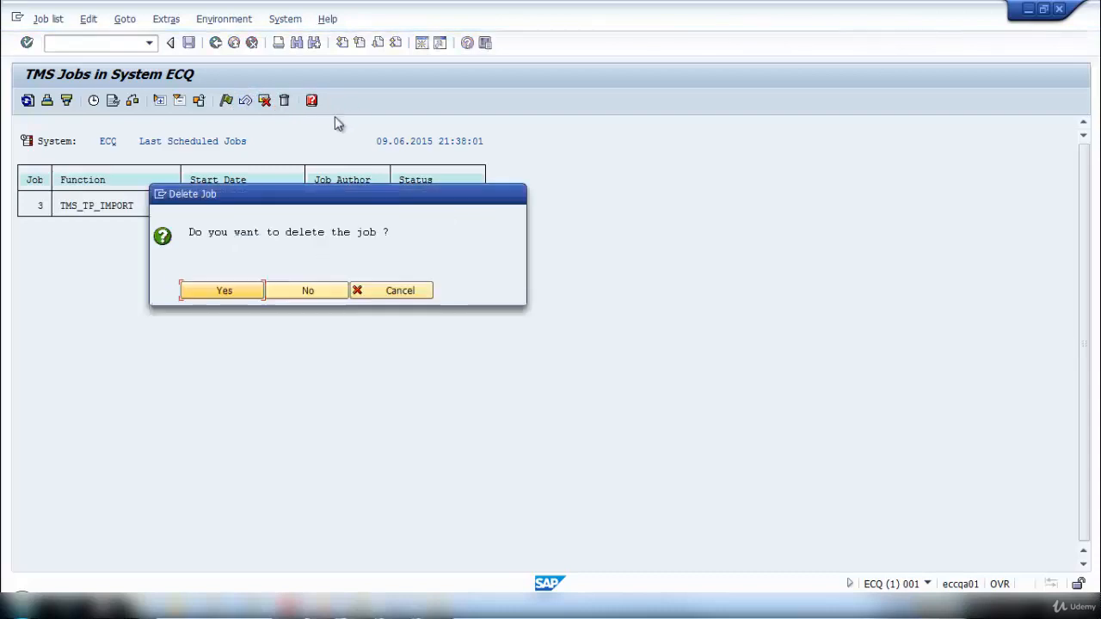
pyautogui.click(216, 290)
# - Return to the ECQ import queue, refresh it, and check the status of request ECCK900043 and the import monitor
pyautogui.click(216, 43)
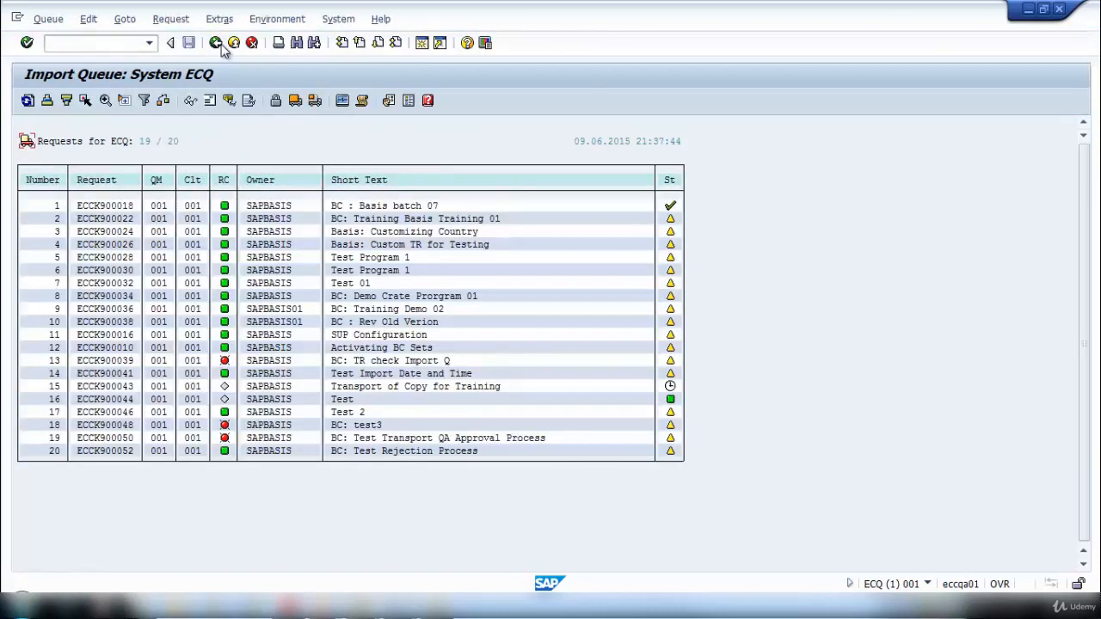
pyautogui.click(27, 102)
pyautogui.moveTo(677, 394)
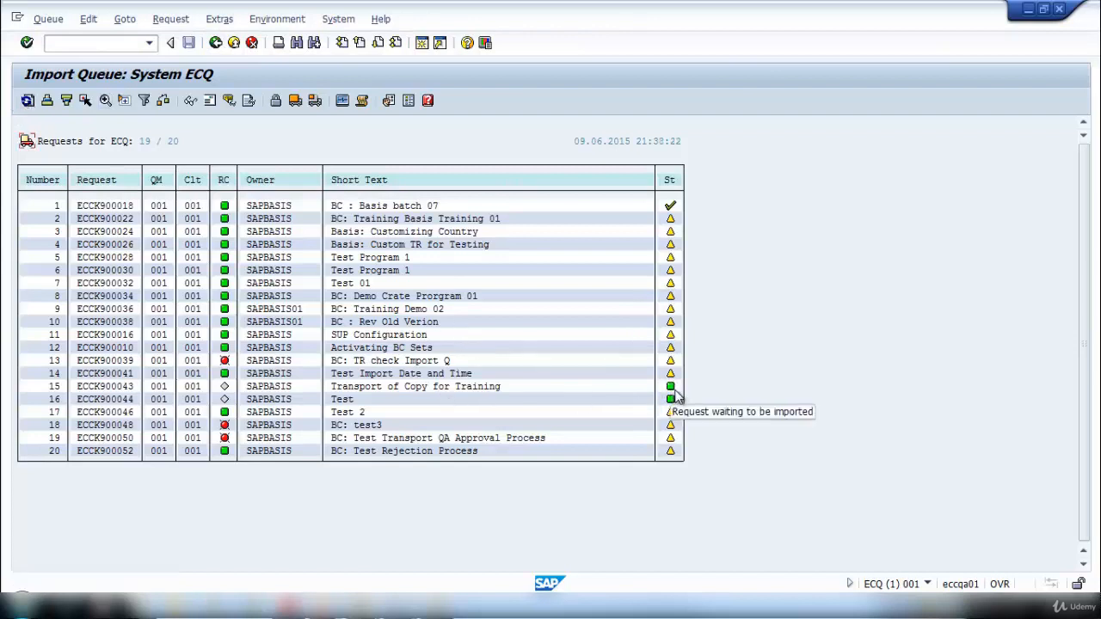
pyautogui.click(125, 18)
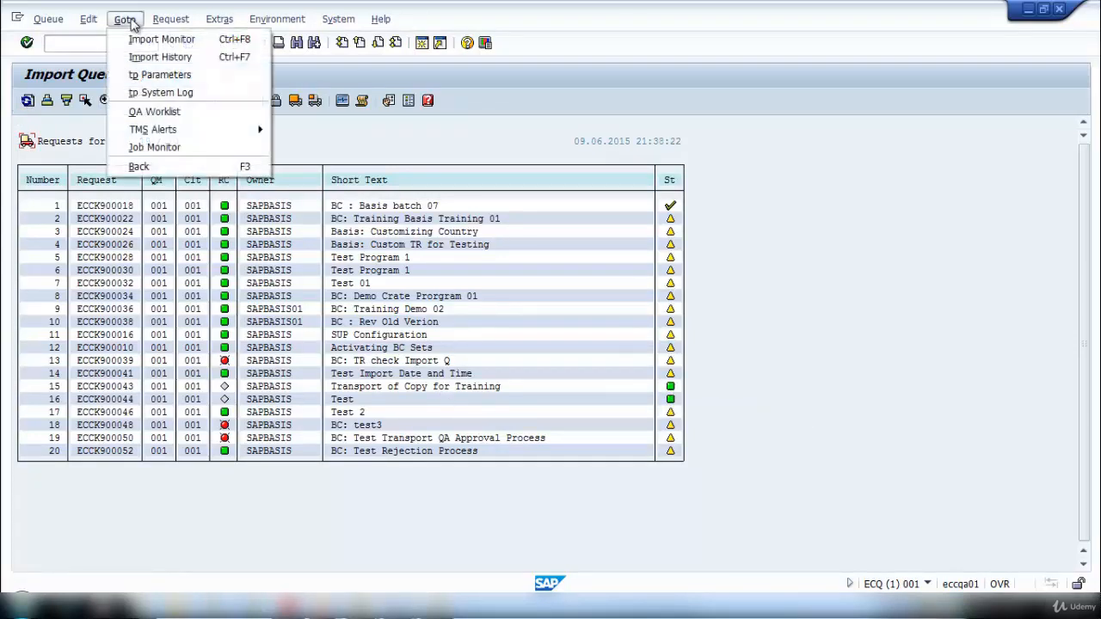
pyautogui.click(142, 40)
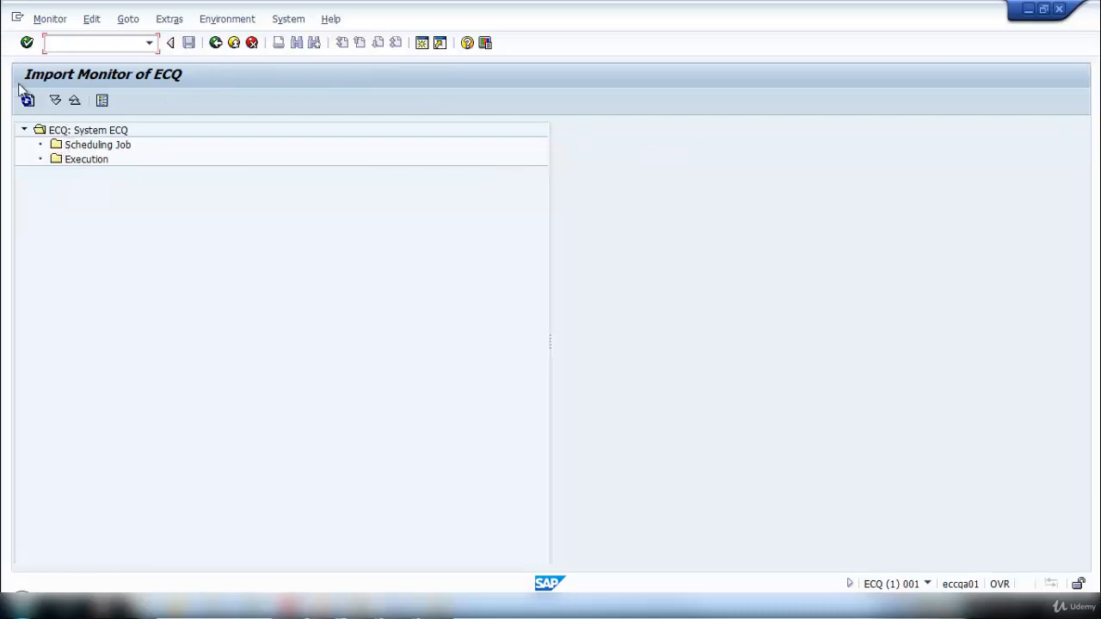
pyautogui.click(215, 42)
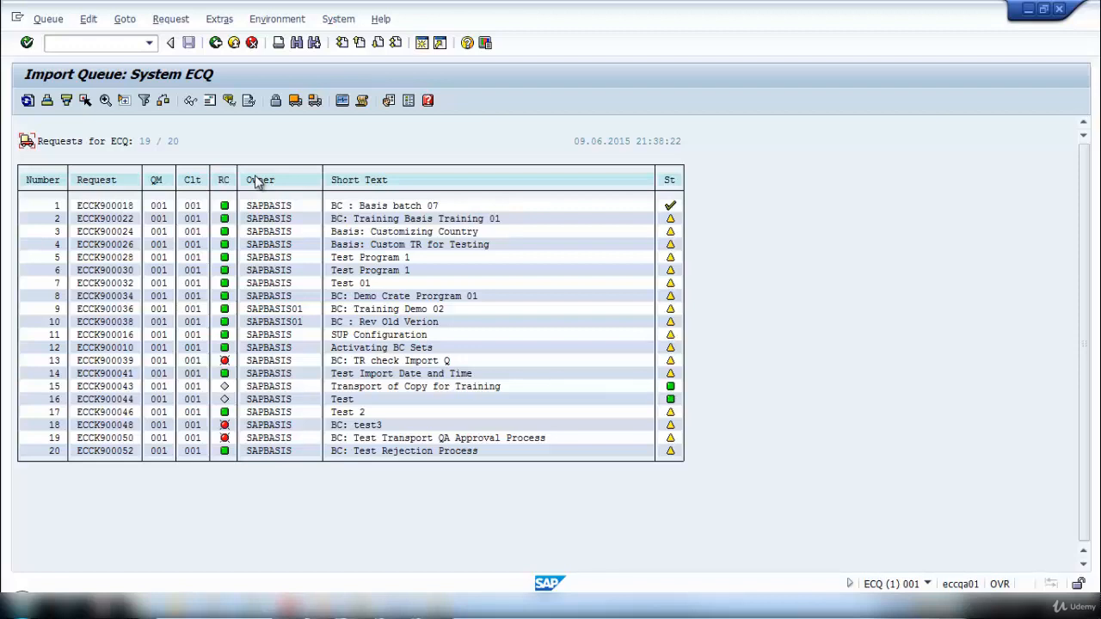
# - Display the ECQ import history from 02.06.2015 to 09.06.2015 and look through its older entries
pyautogui.click(270, 129)
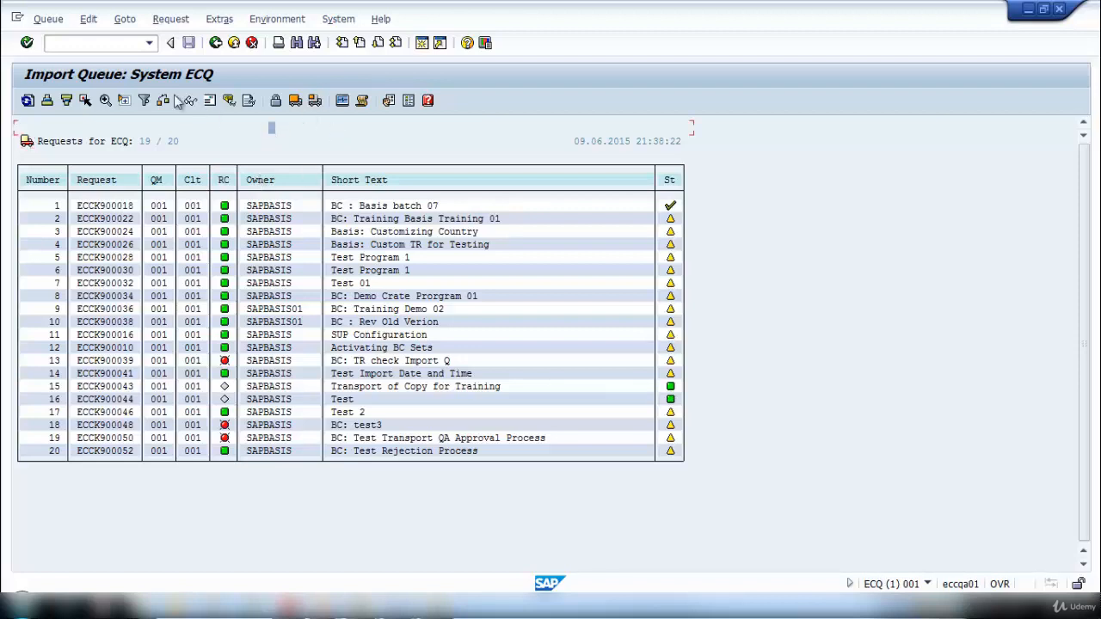
pyautogui.click(125, 19)
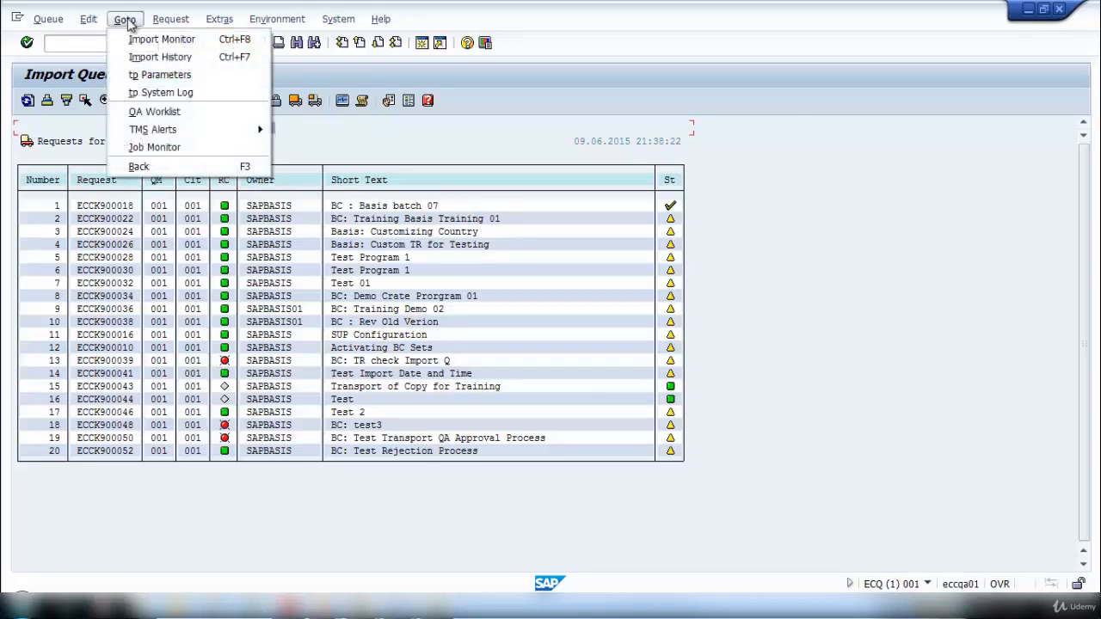
pyautogui.click(172, 59)
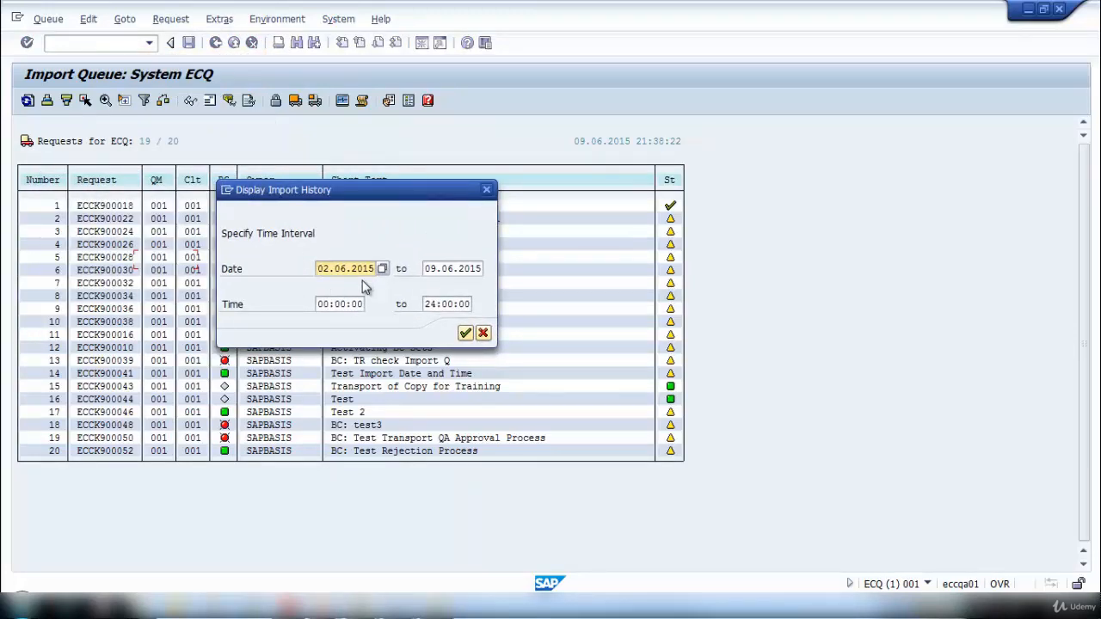
pyautogui.click(464, 333)
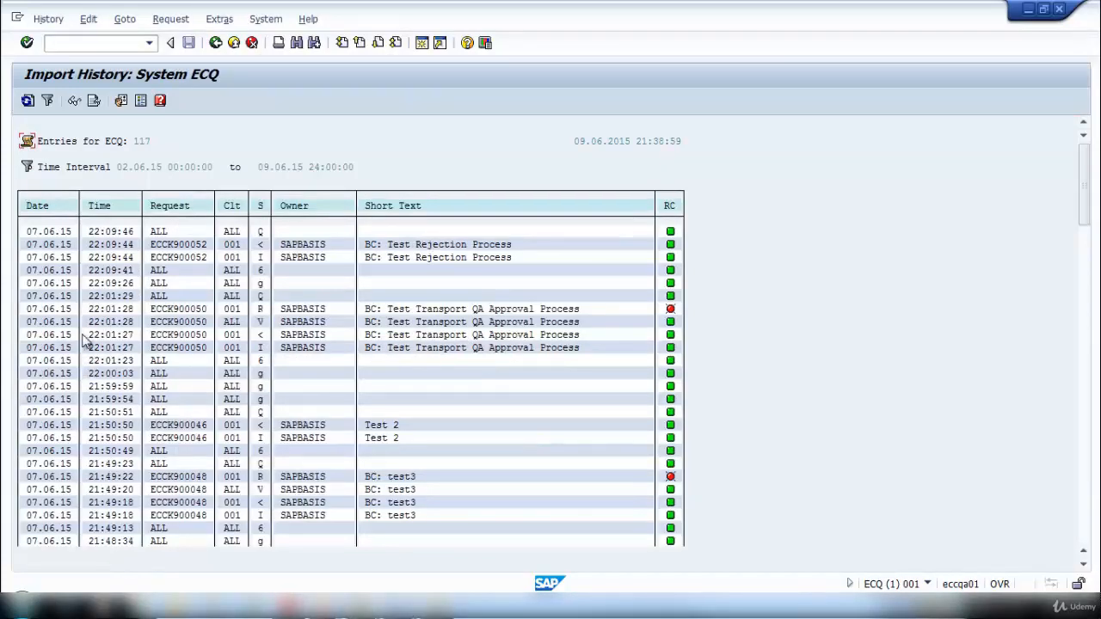
pyautogui.click(1086, 475)
pyautogui.click(1086, 474)
pyautogui.click(1085, 475)
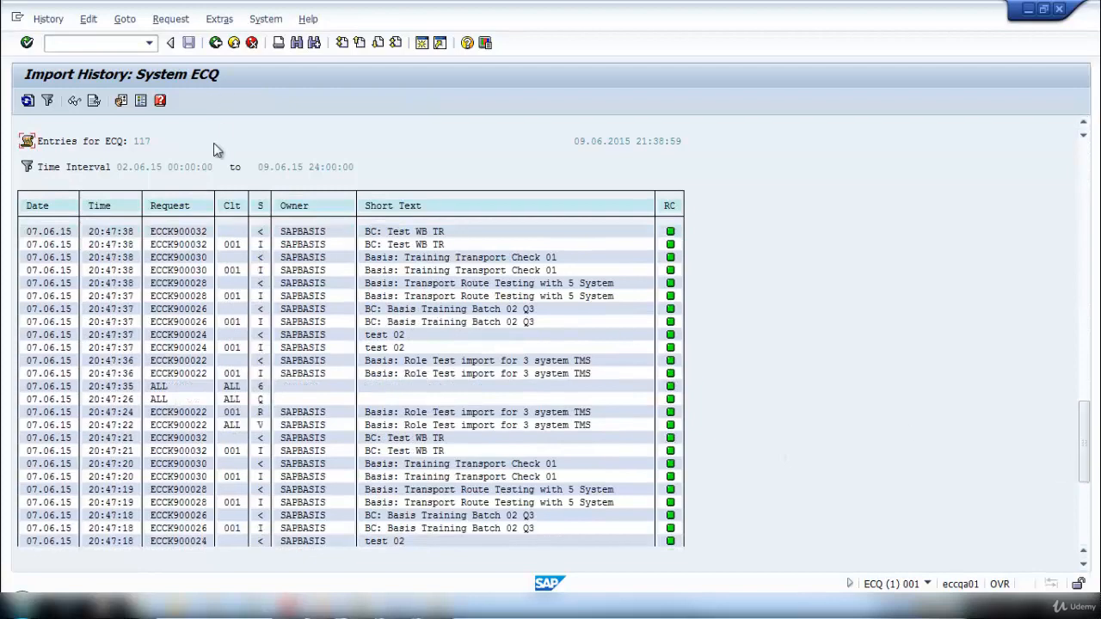
# - Leave the import history and open the tp system log of system ECQ
pyautogui.click(216, 44)
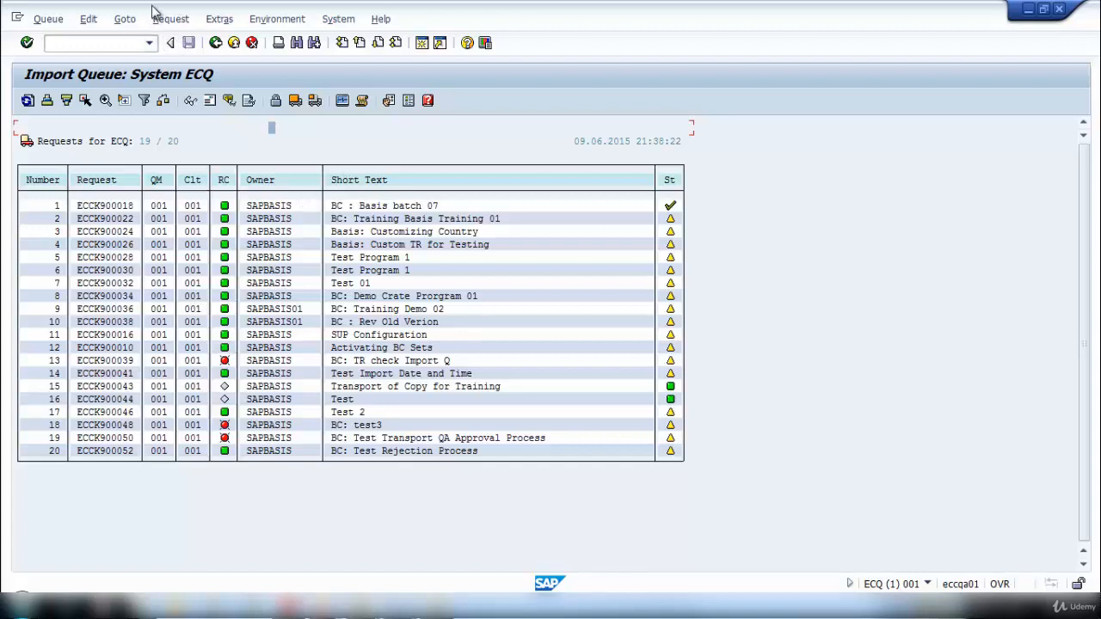
pyautogui.click(126, 22)
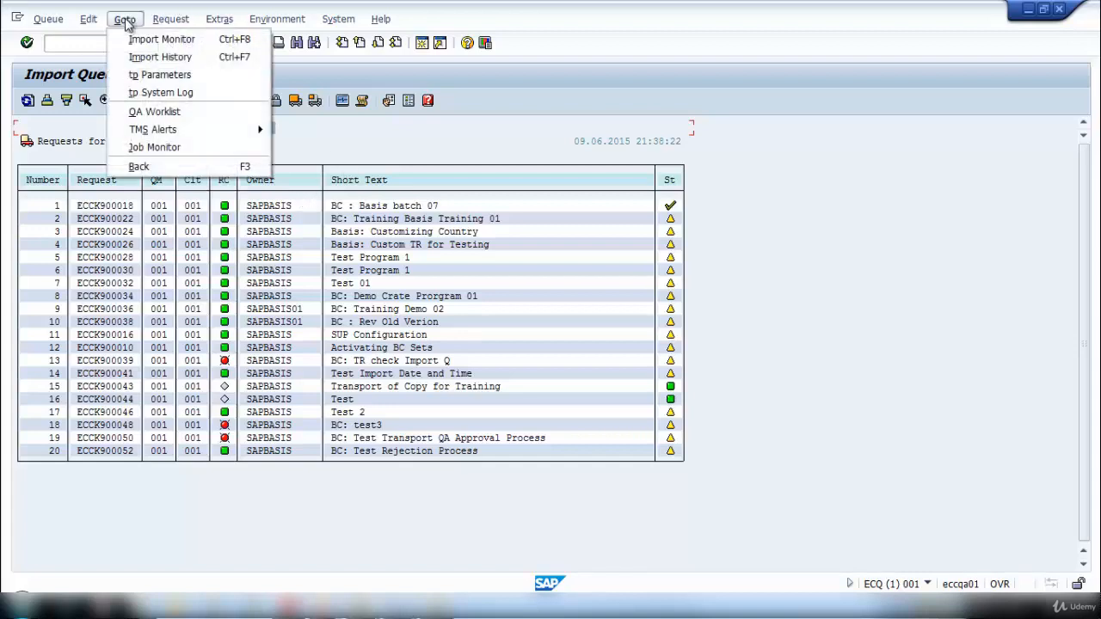
pyautogui.click(172, 94)
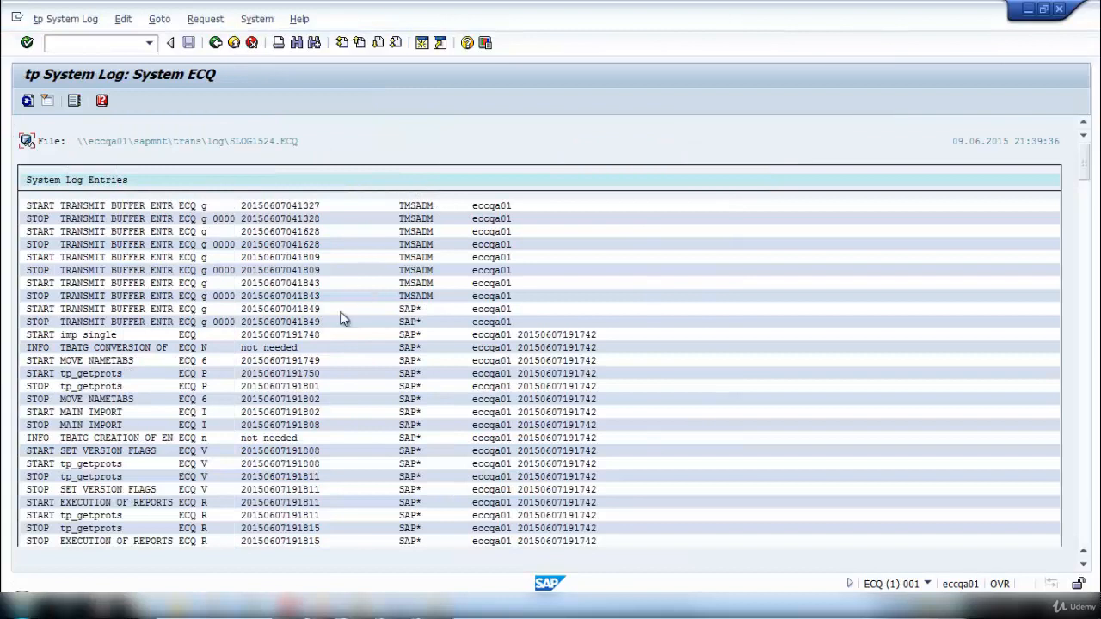
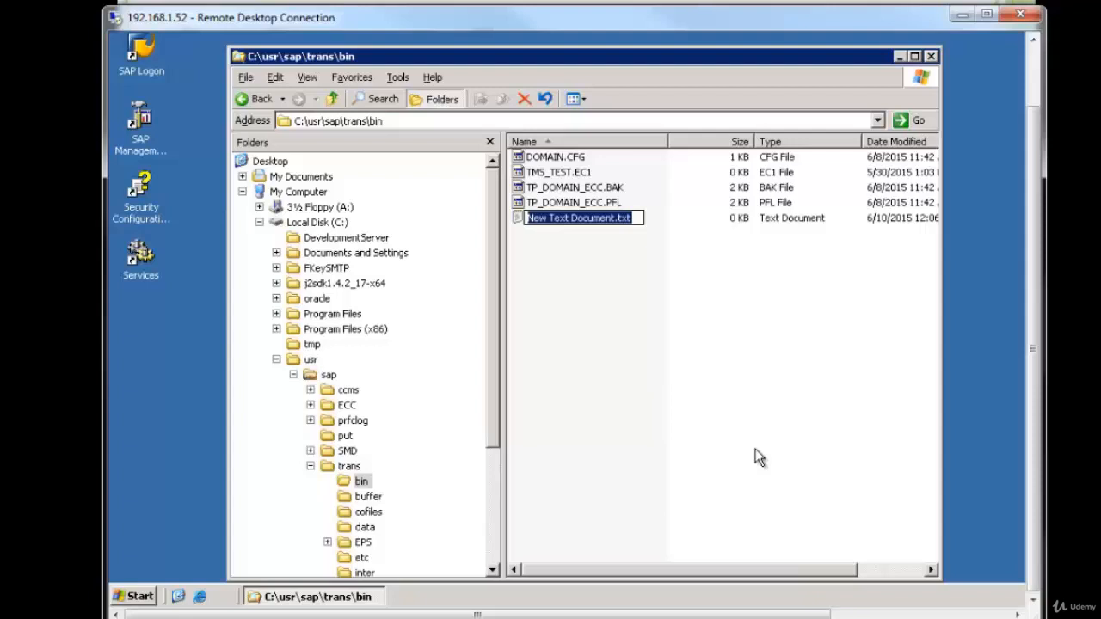
# - Rename the new text document in C:\usr\sap\trans\bin as T_OFF.ECC and accept the extension change
pyautogui.write('t')
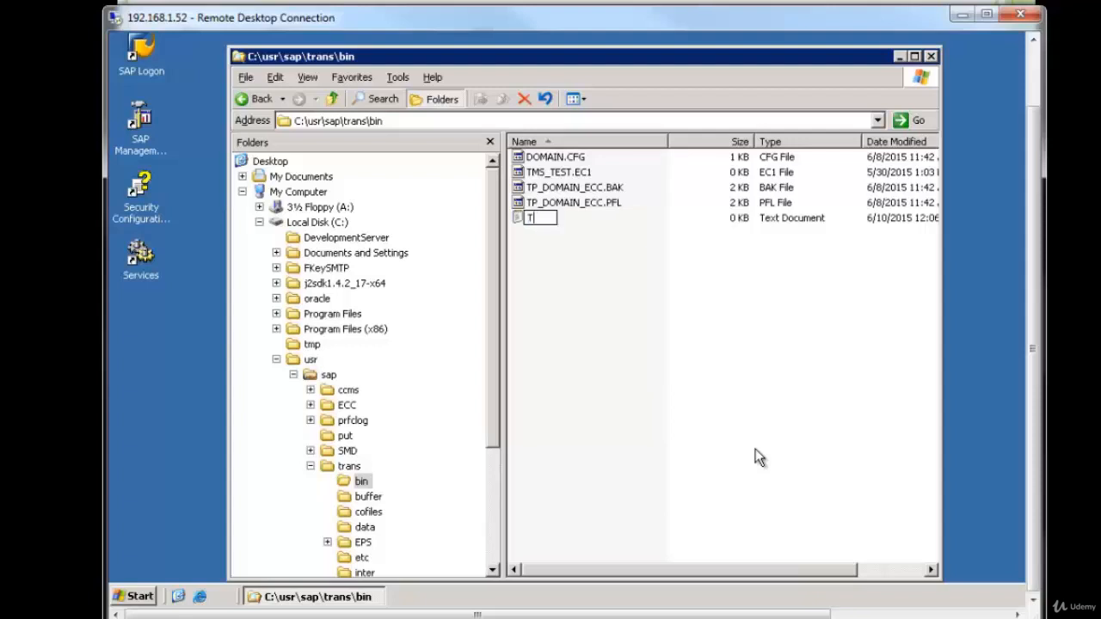
pyautogui.write('_OFF.')
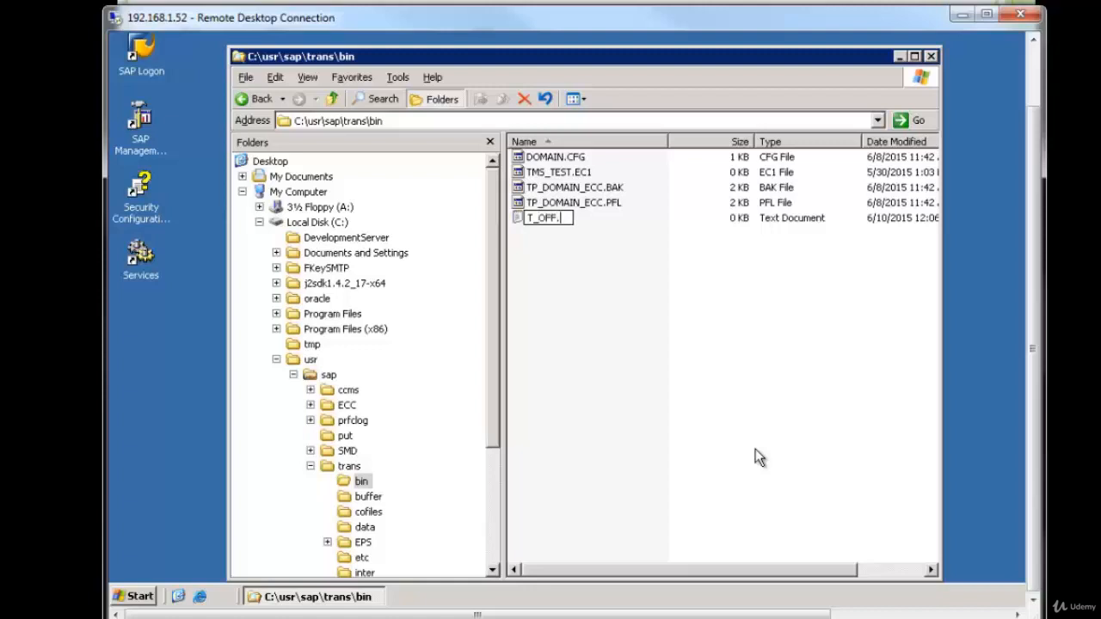
pyautogui.write('ECC')
pyautogui.press('Return')
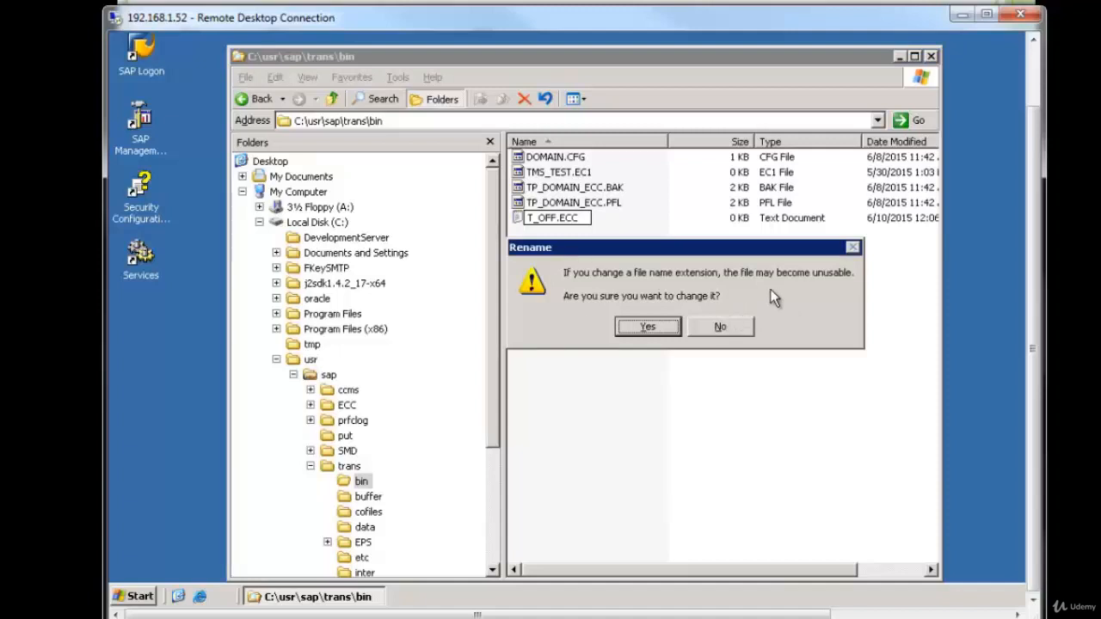
pyautogui.click(647, 326)
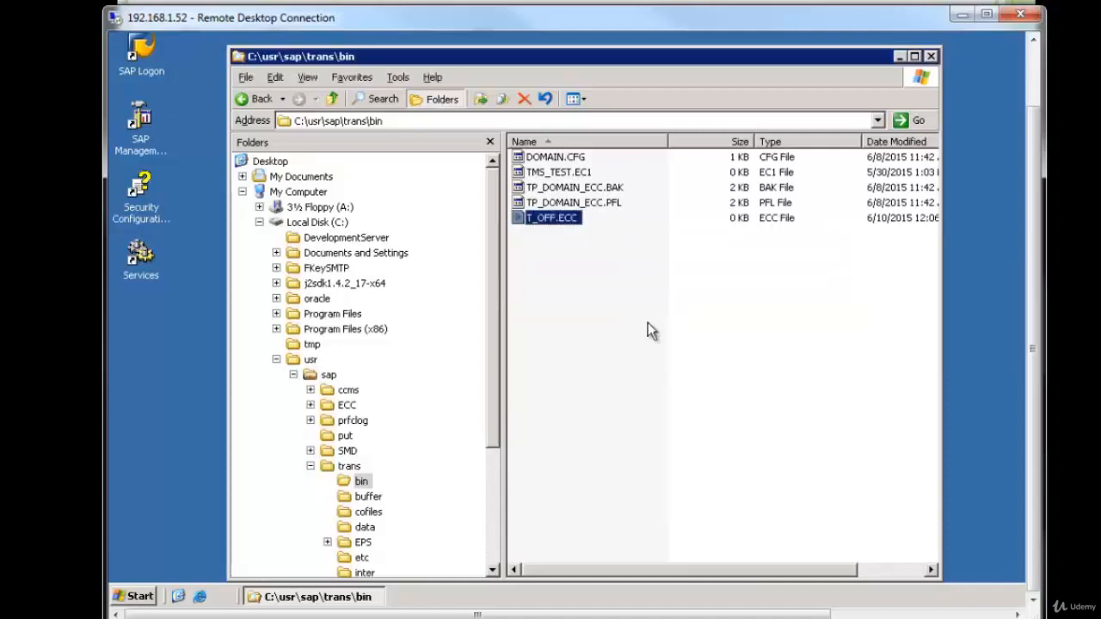
# - Write "Hello, The SAP System landscape is on freez, please release the TR after MMDDYYYY" in the file T_OFF.ECC
pyautogui.doubleClick(547, 218)
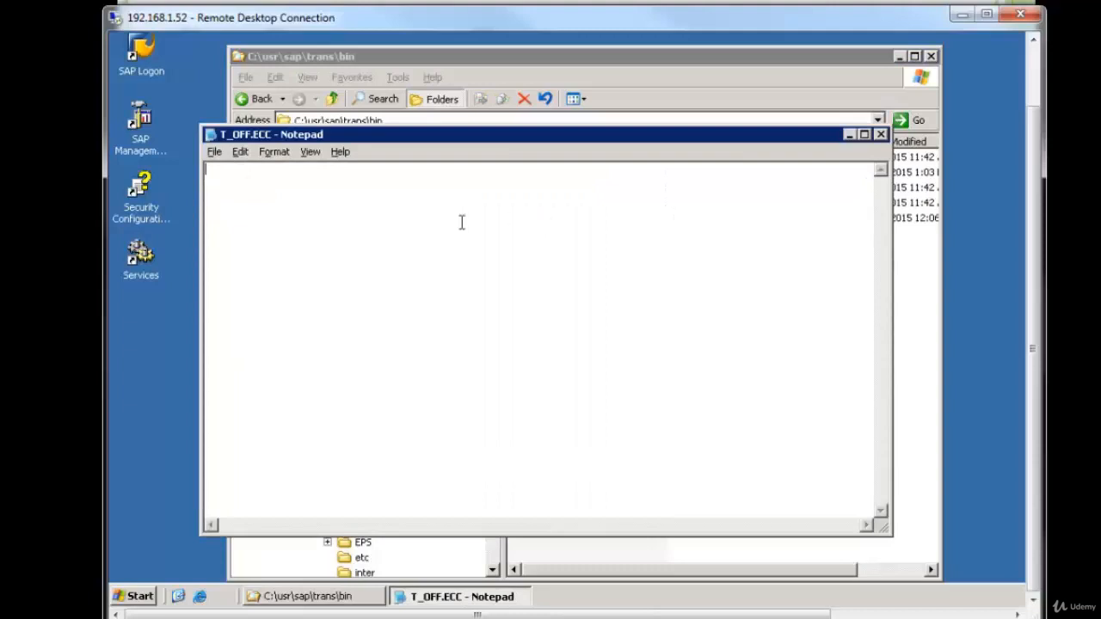
pyautogui.write('hELL\\\\')
pyautogui.press('BackSpace')
pyautogui.press('BackSpace')
pyautogui.press('BackSpace')
pyautogui.press('BackSpace')
pyautogui.write('Hello, The ')
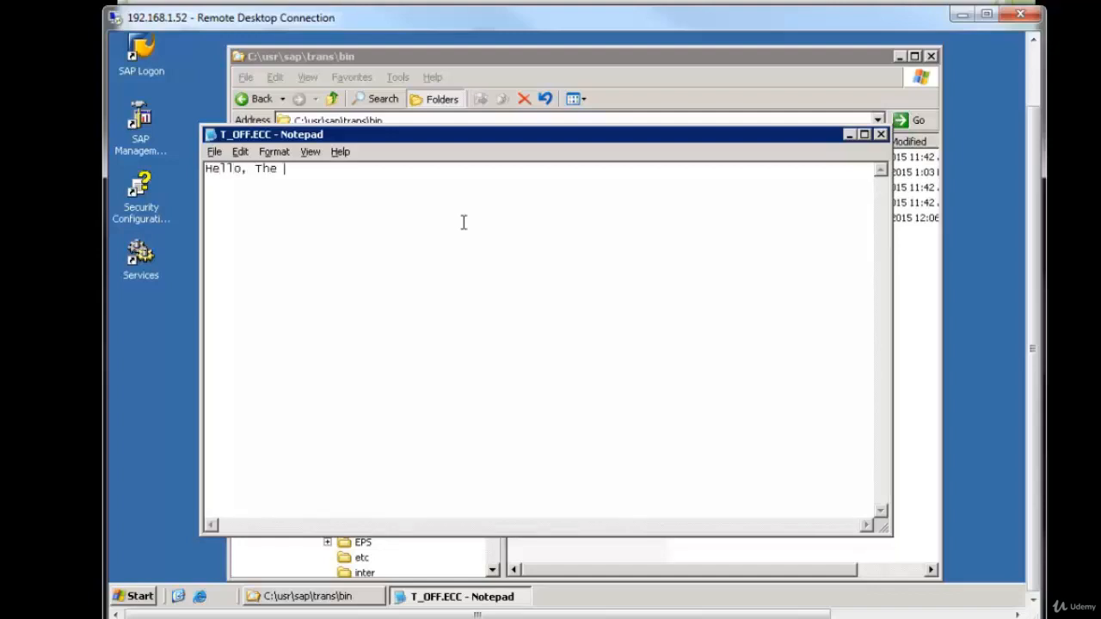
pyautogui.write('SAP System lands')
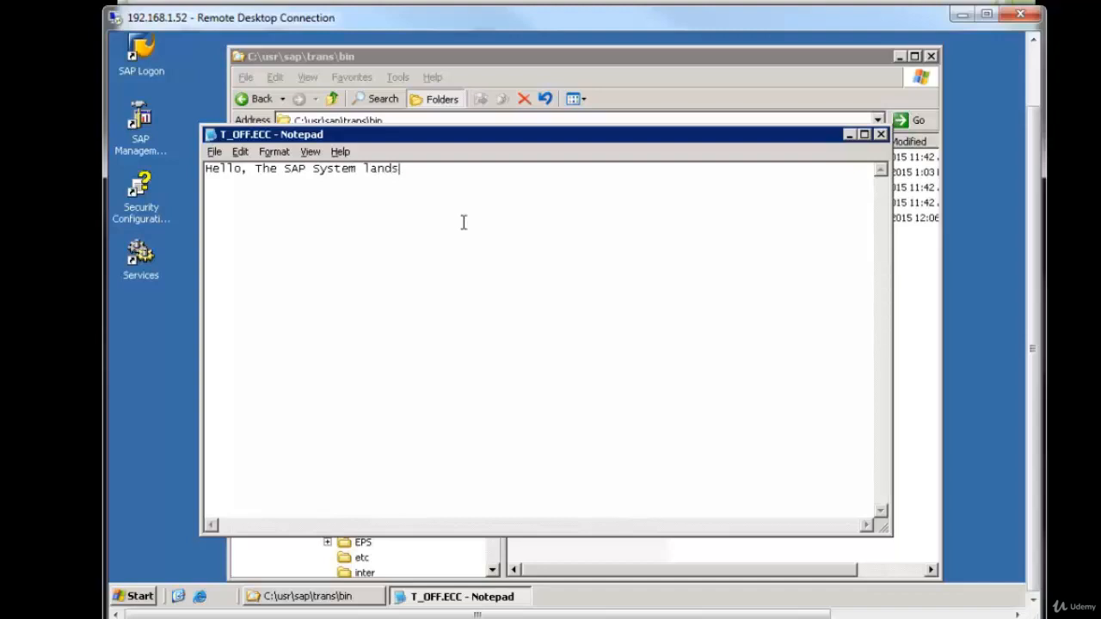
pyautogui.write('cape is on free')
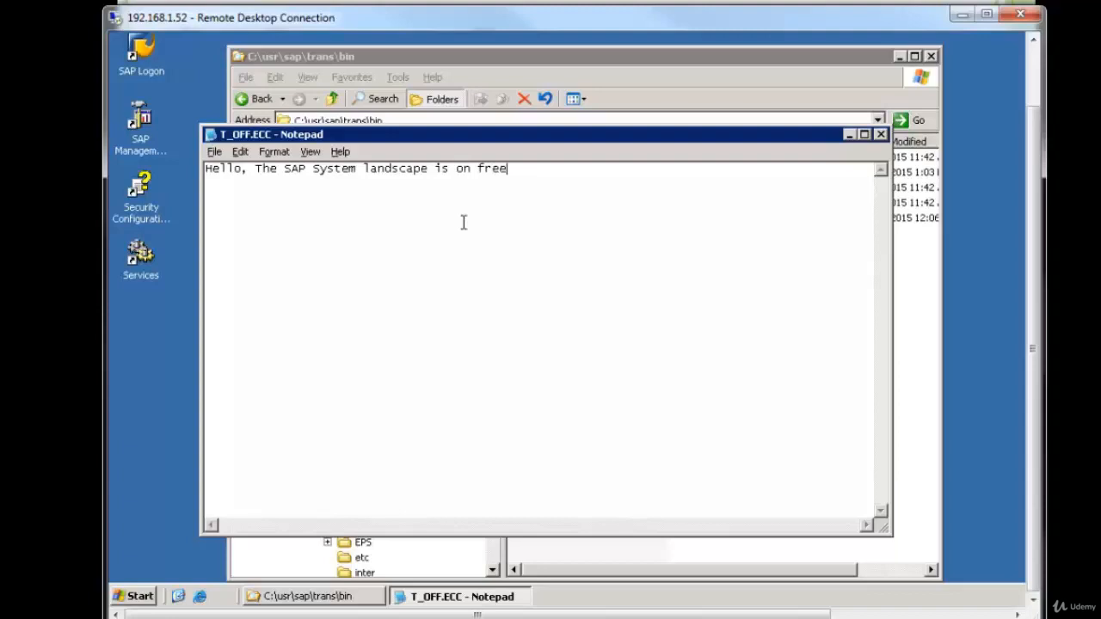
pyautogui.write('z, please don')
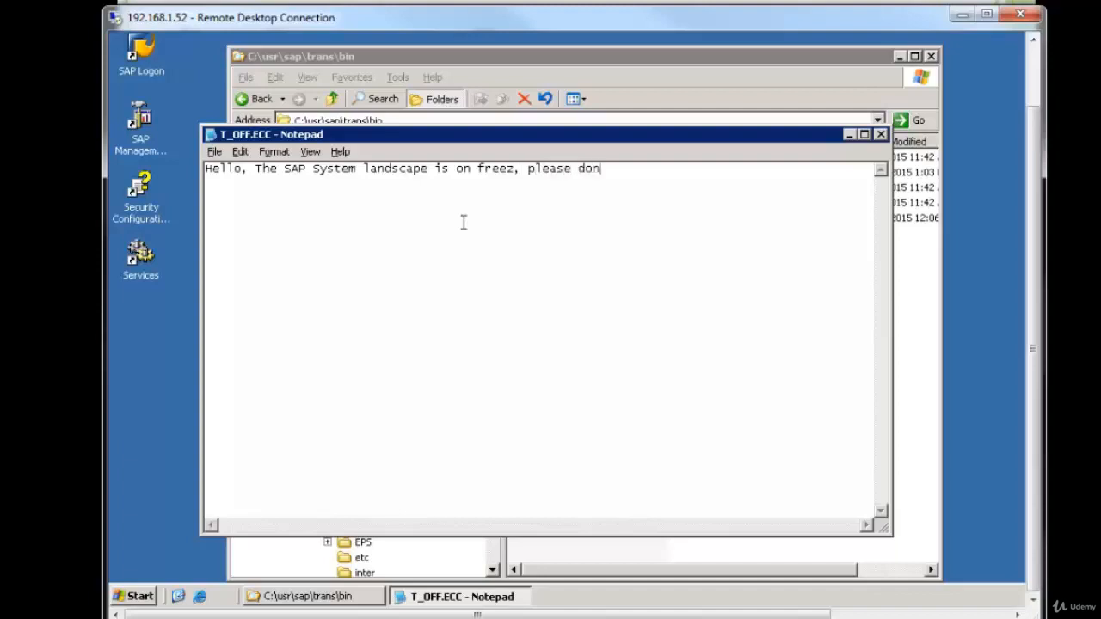
pyautogui.press('BackSpace')
pyautogui.press('BackSpace')
pyautogui.press('BackSpace')
pyautogui.write('release the TR after ')
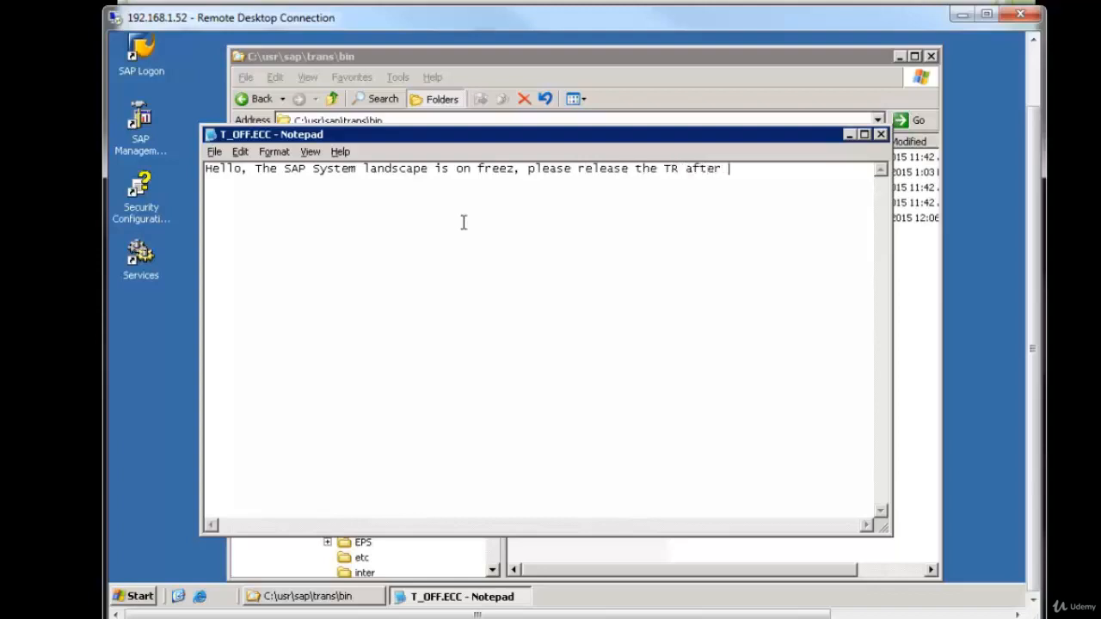
pyautogui.write('MMDDYYYY')
# - Save and close T_OFF.ECC, and reopen it to check the saved message
pyautogui.click(213, 151)
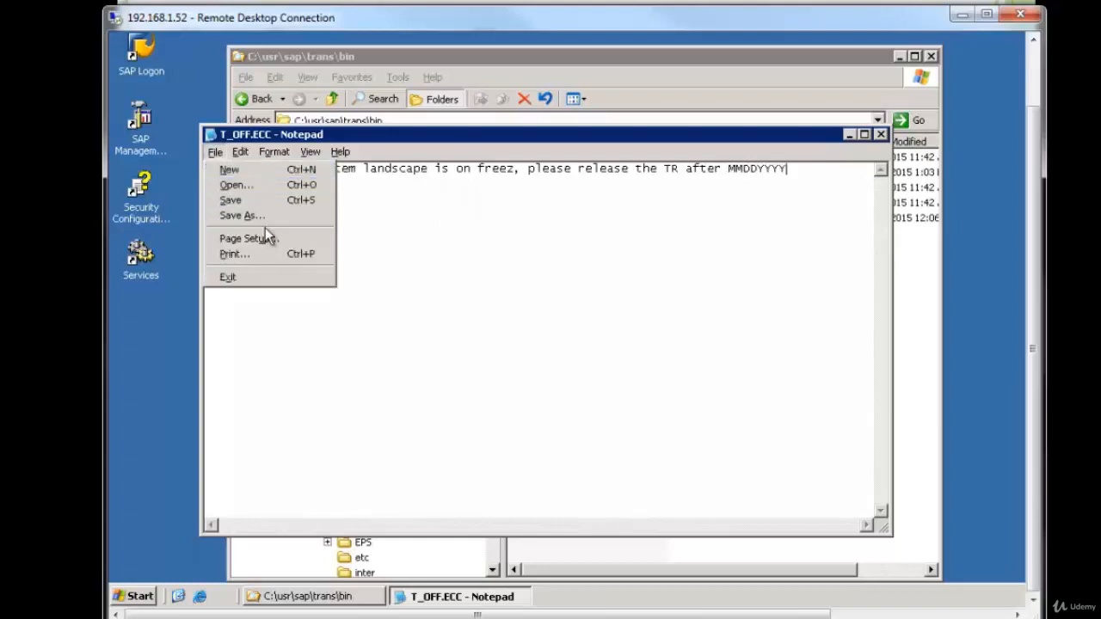
pyautogui.click(265, 201)
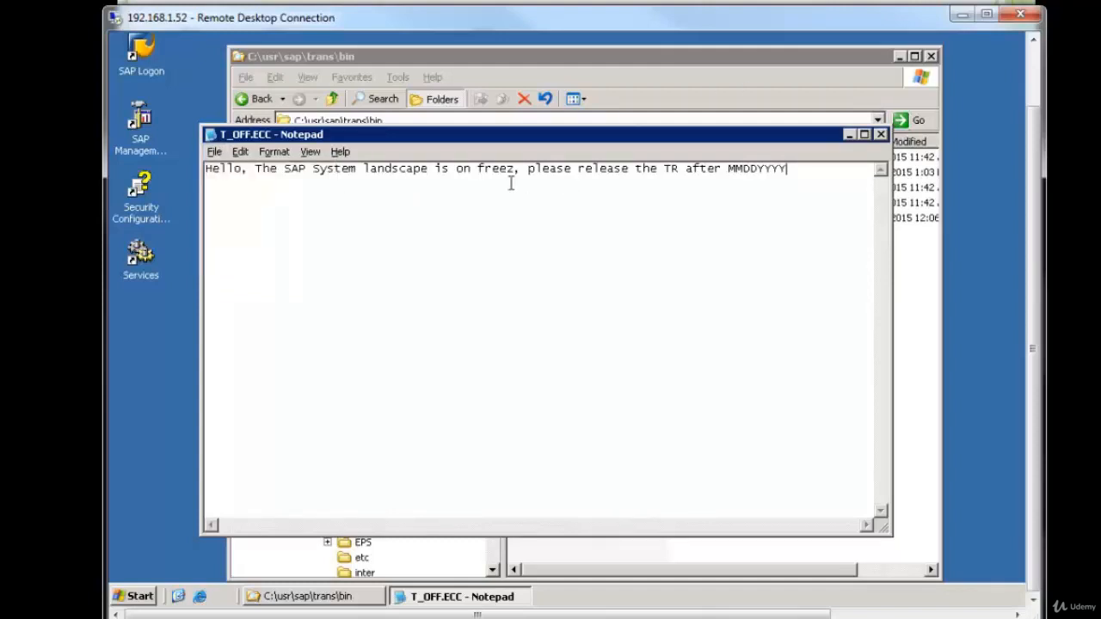
pyautogui.click(880, 135)
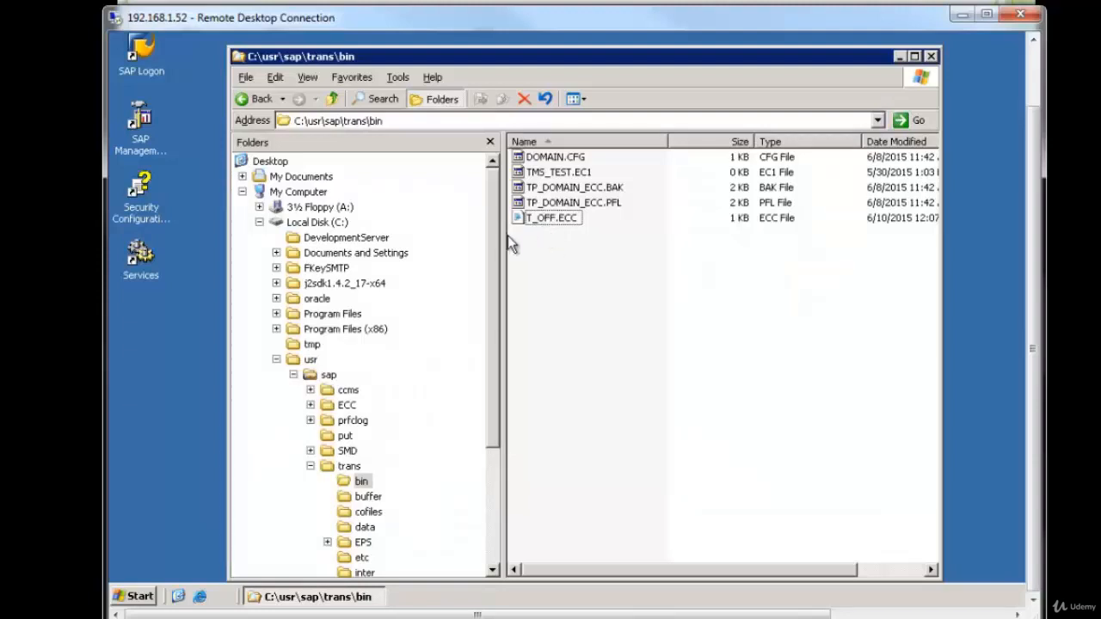
pyautogui.doubleClick(534, 223)
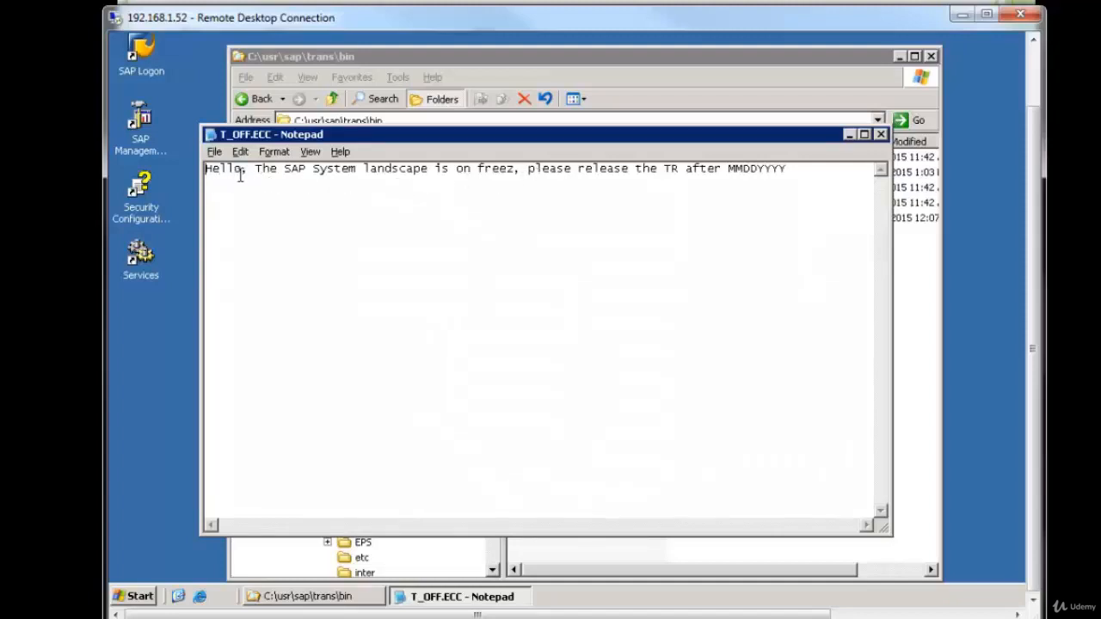
# - Close the T_OFF.ECC file and restart Role Maintenance in the SAP GUI session of system ECC, client 001
pyautogui.click(881, 134)
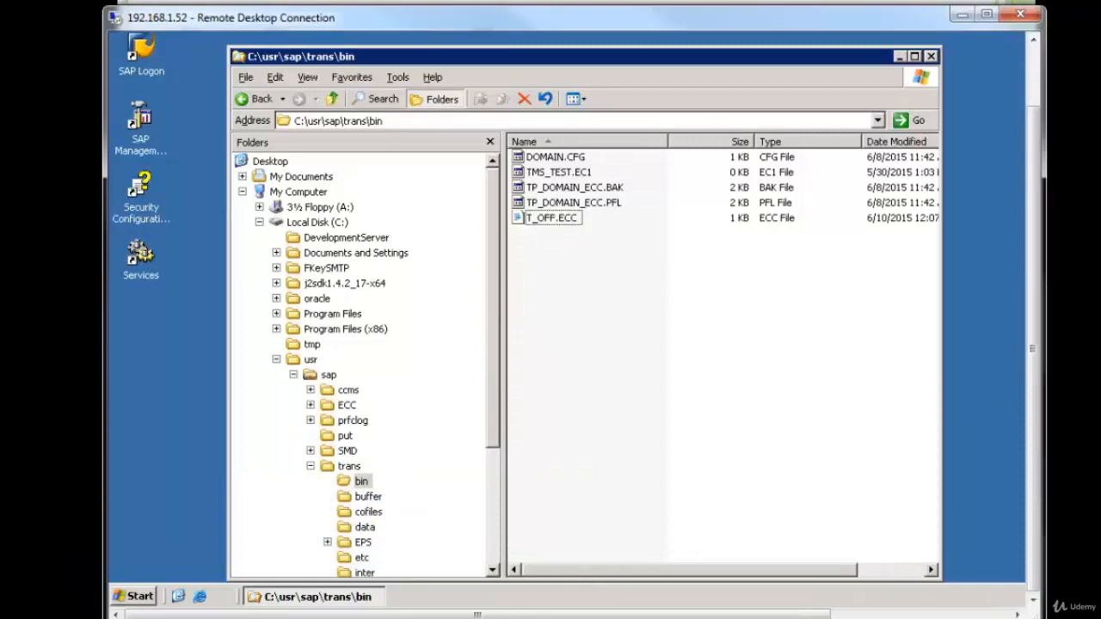
pyautogui.moveTo(369, 614)
pyautogui.click(398, 579)
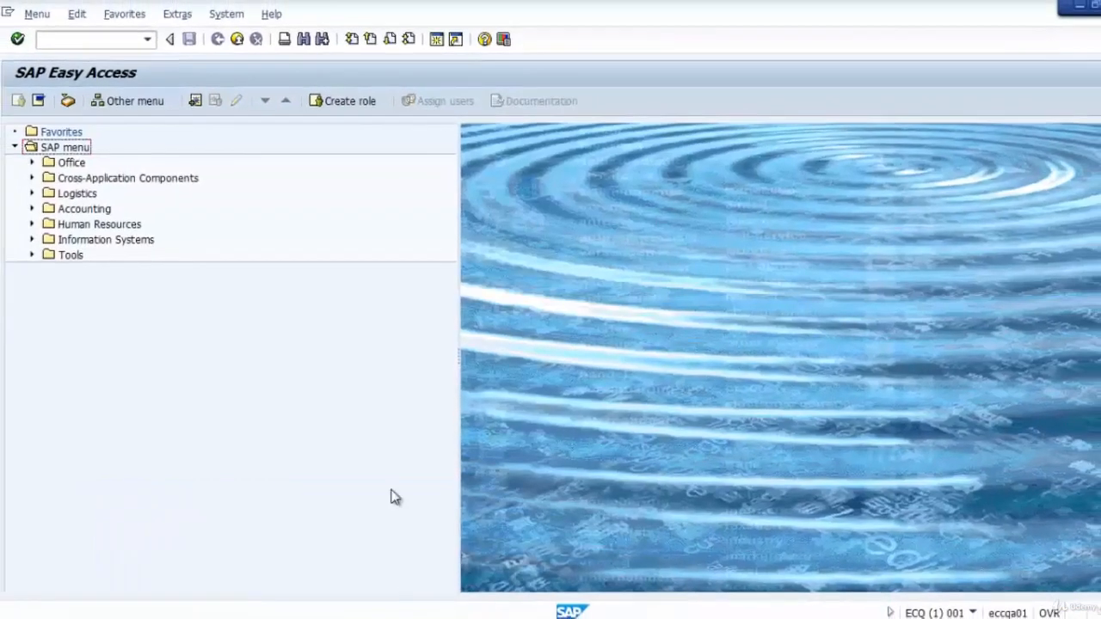
pyautogui.moveTo(369, 614)
pyautogui.click(486, 578)
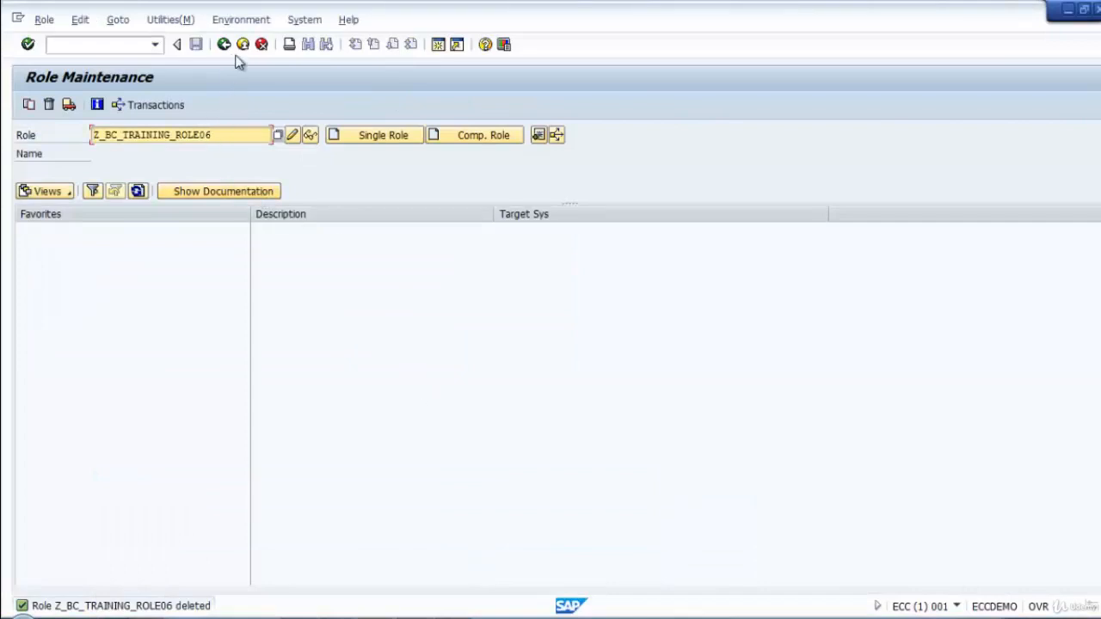
pyautogui.click(243, 45)
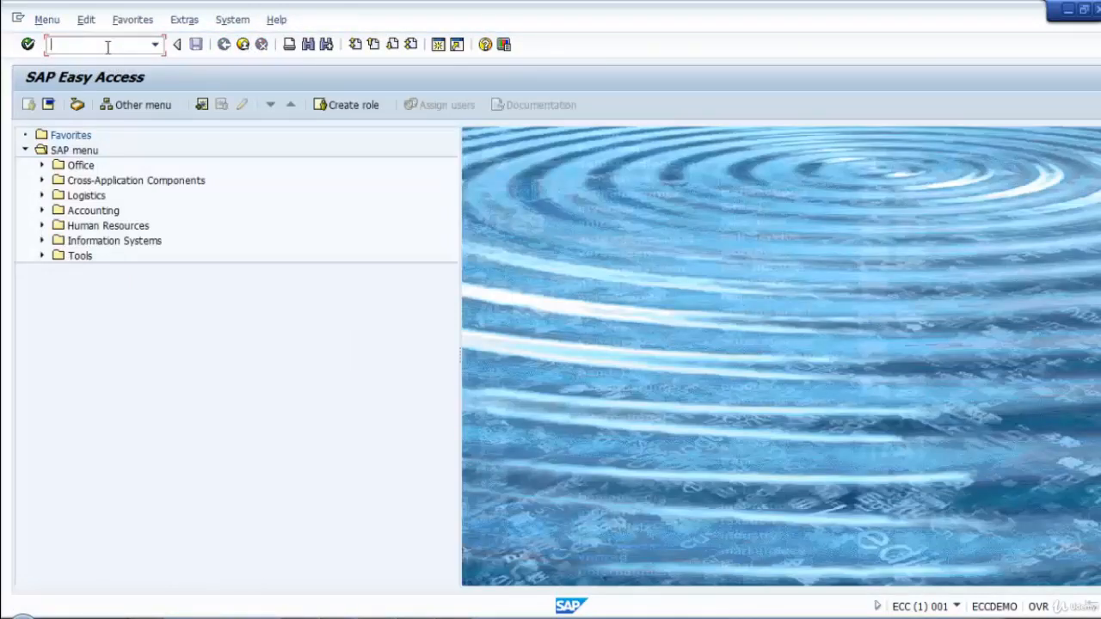
pyautogui.press('Return')
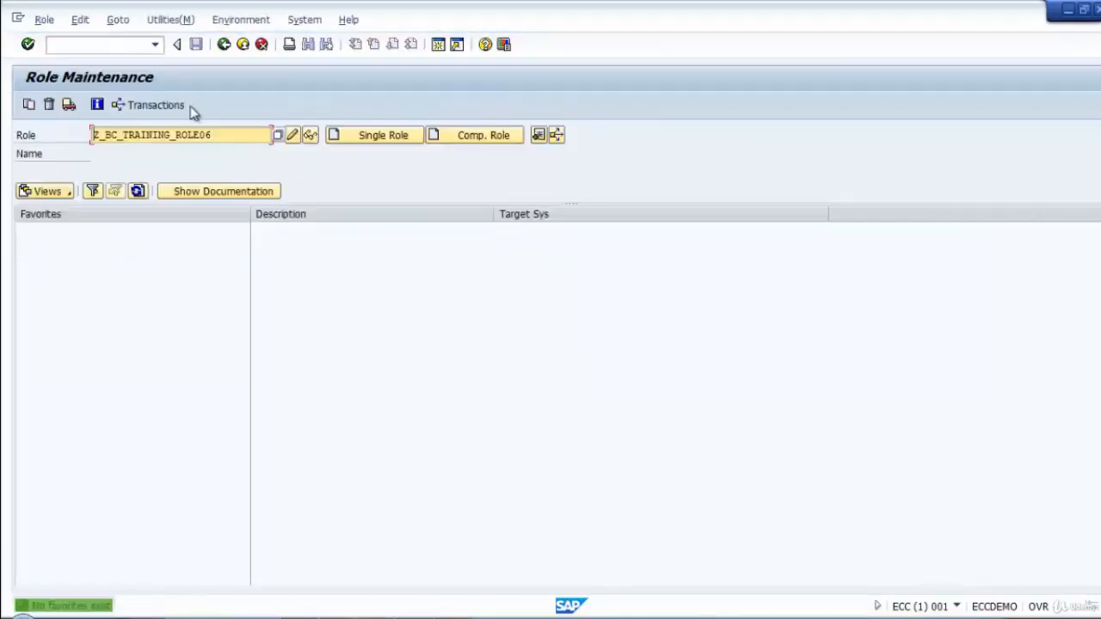
# - Replace the role name with Z_BC_TRAINING_ROLE07 and start creating it as a single role
pyautogui.moveTo(239, 138); pyautogui.dragTo(91, 144)
pyautogui.click(247, 150)
pyautogui.click(235, 141)
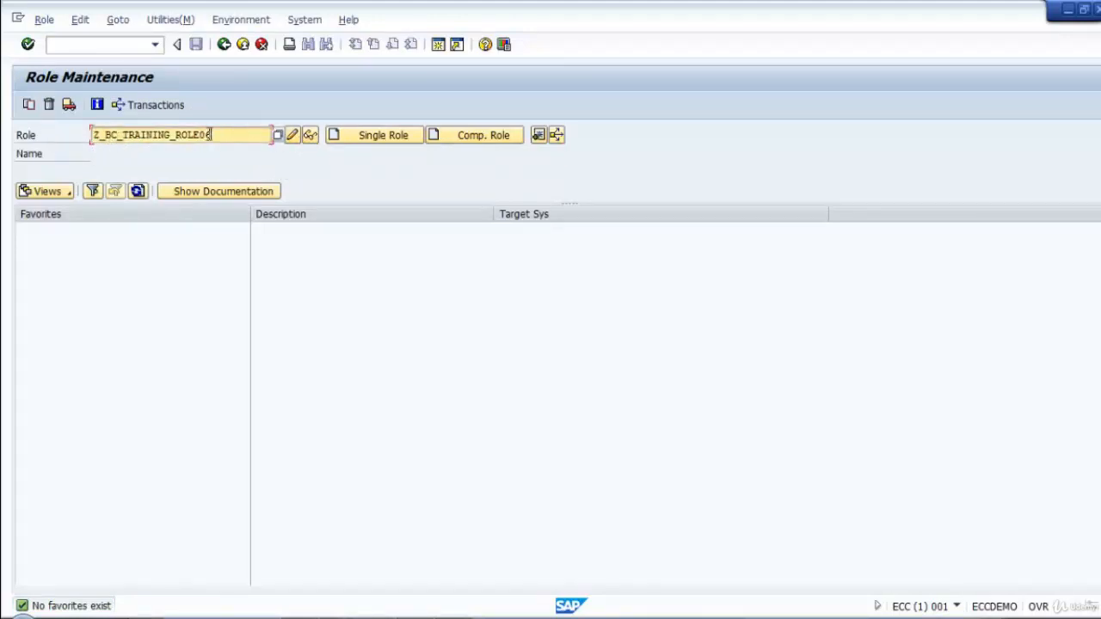
pyautogui.moveTo(198, 137); pyautogui.dragTo(7, 62)
pyautogui.press('BackSpace')
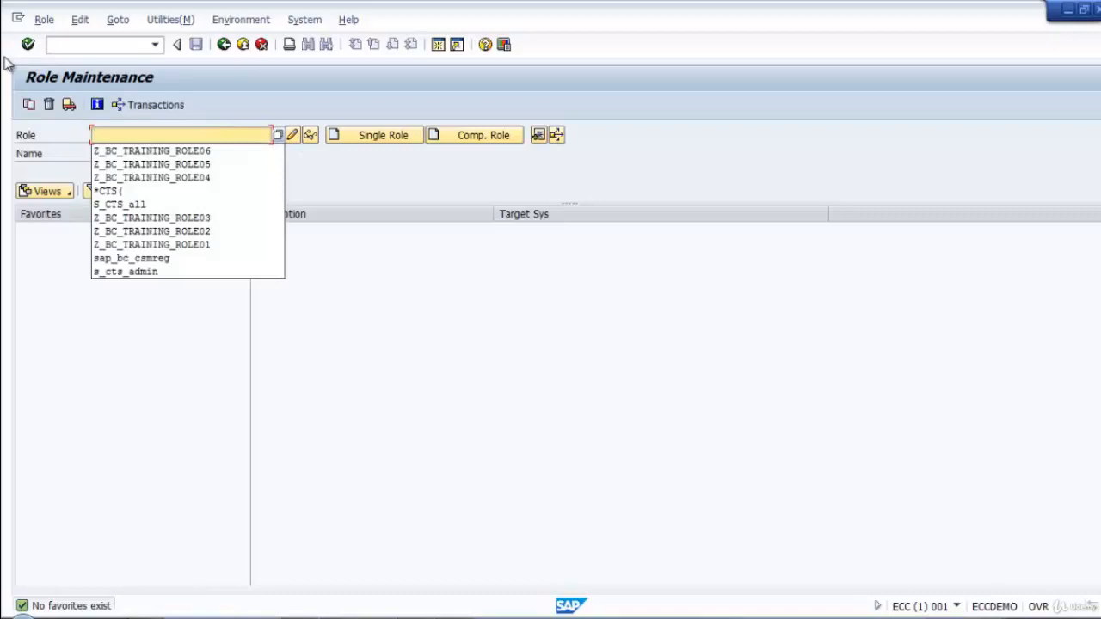
pyautogui.write('Z')
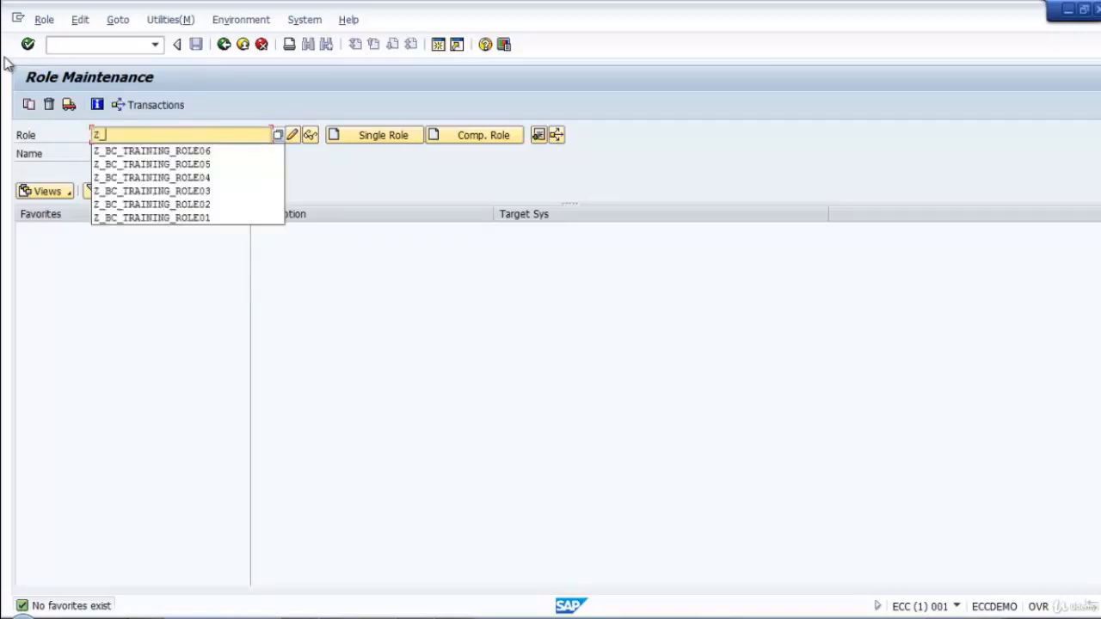
pyautogui.write('_BC')
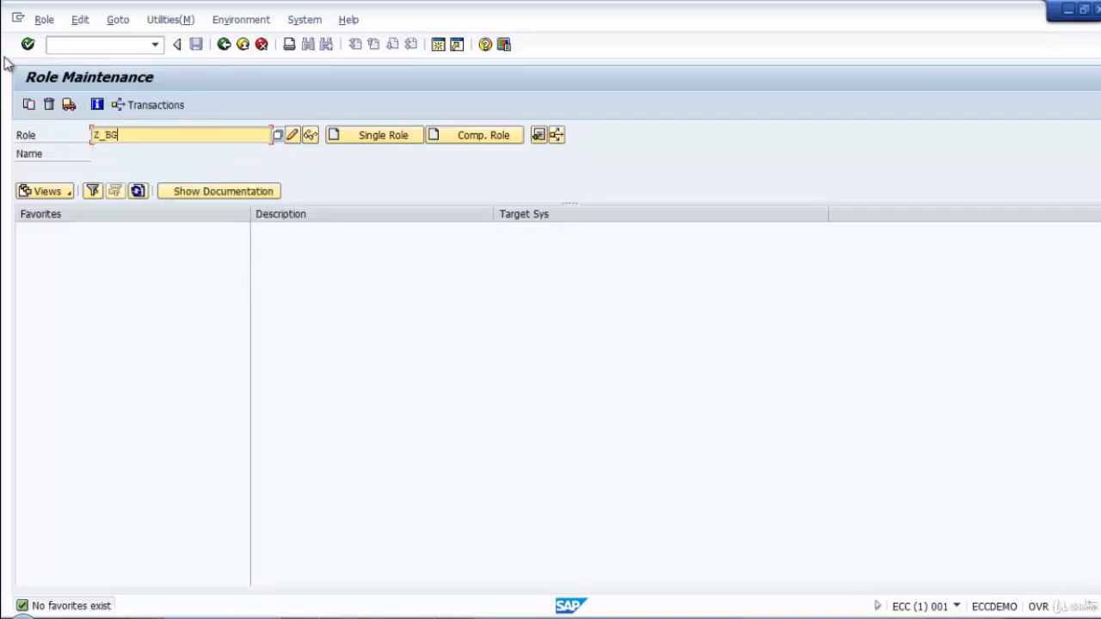
pyautogui.write('G+')
pyautogui.press('BackSpace')
pyautogui.press('BackSpace')
pyautogui.write('G')
pyautogui.write('_')
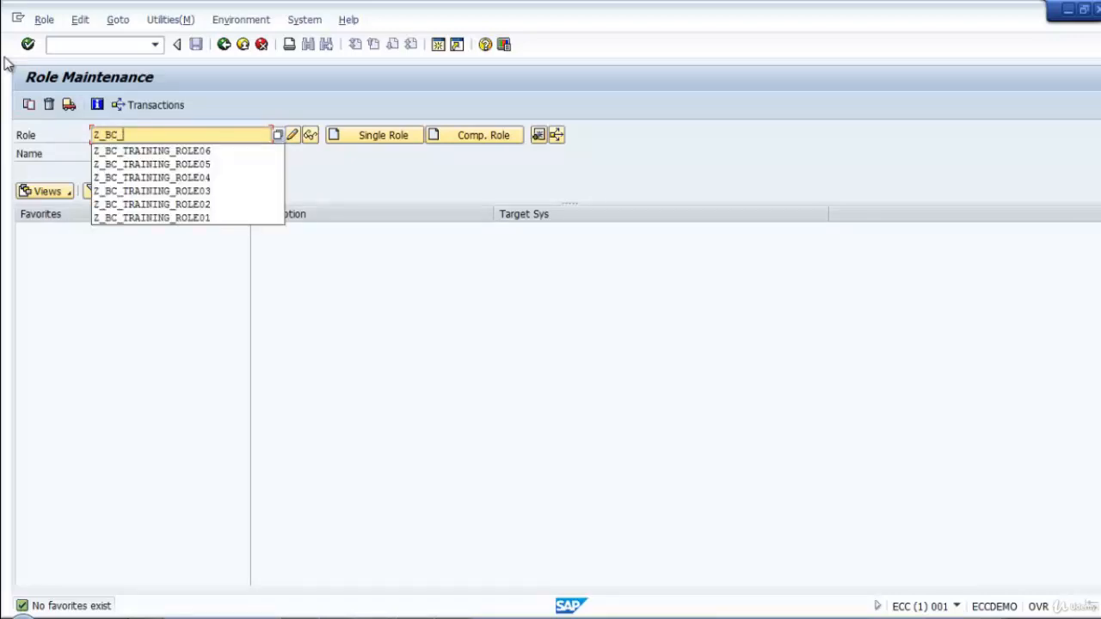
pyautogui.write('TRAINING_ROLE07')
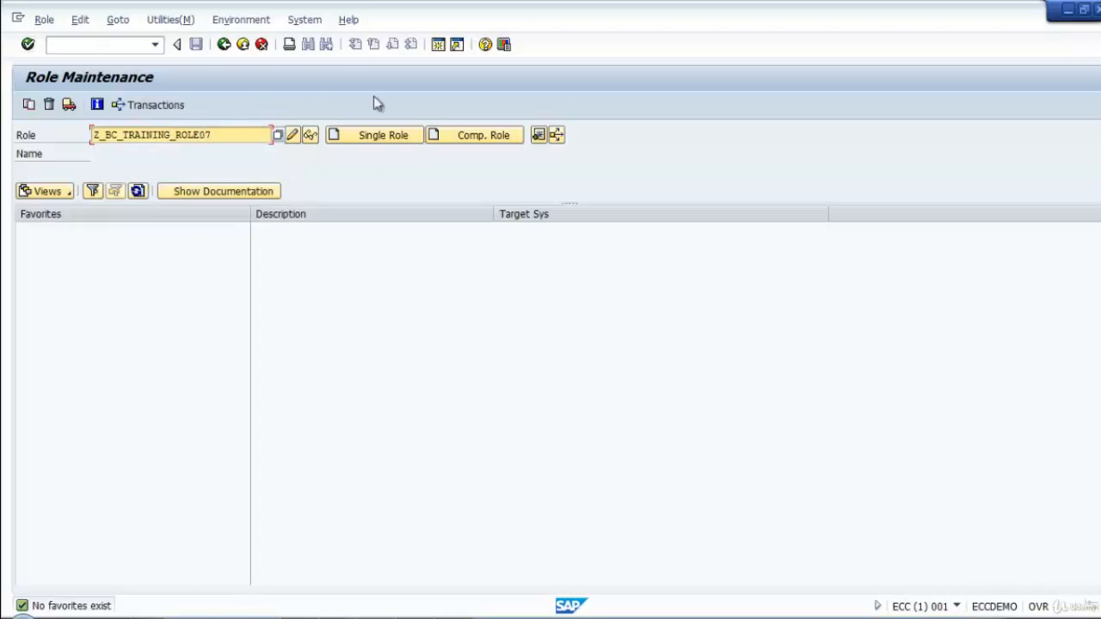
pyautogui.click(389, 137)
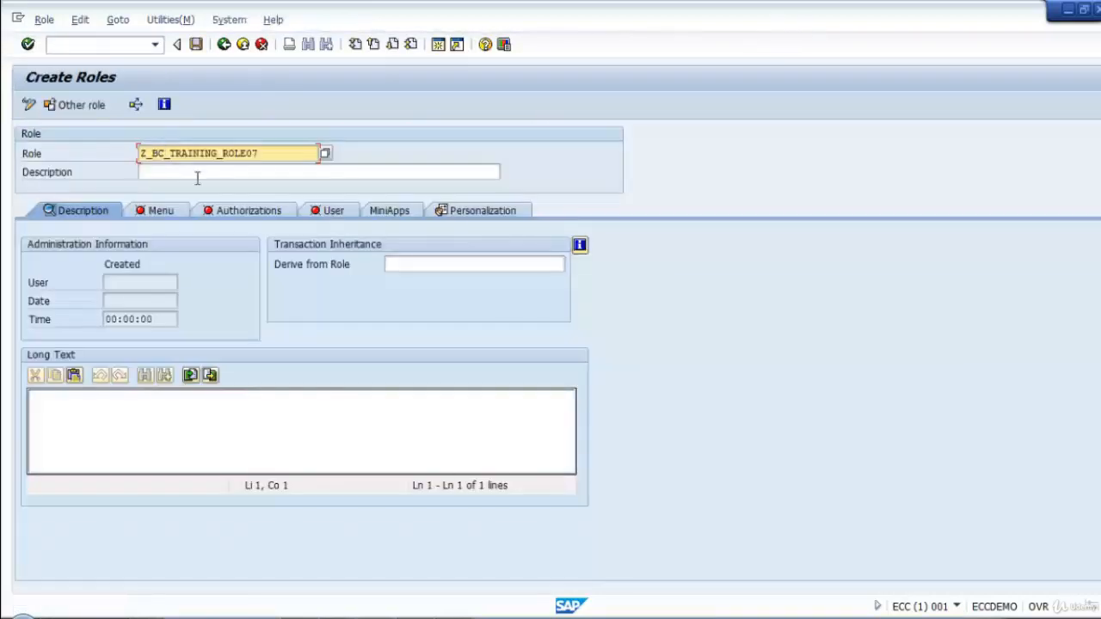
# - Describe the role as "Test Stop Export" and save it to open its menu definition
pyautogui.click(209, 169)
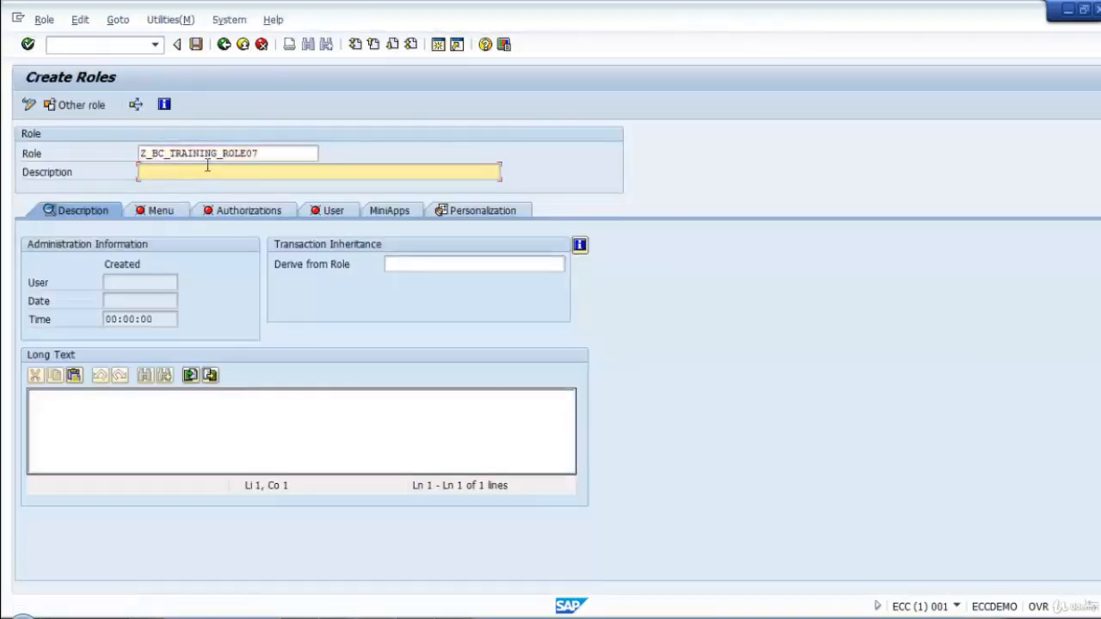
pyautogui.write('Test Stop ')
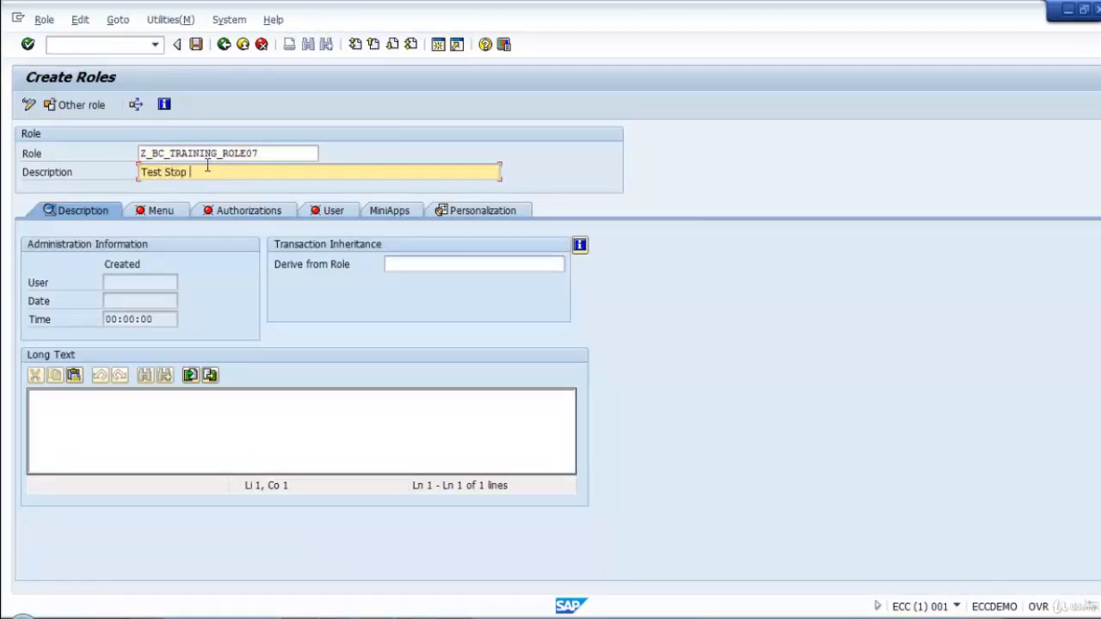
pyautogui.write('Export')
pyautogui.click(164, 207)
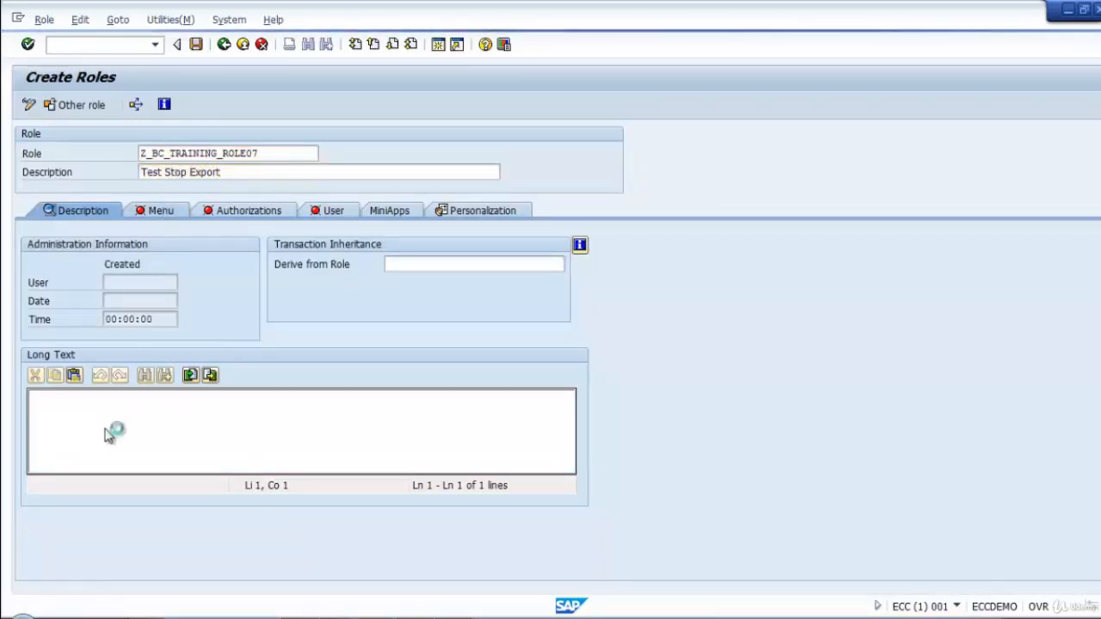
pyautogui.click(244, 311)
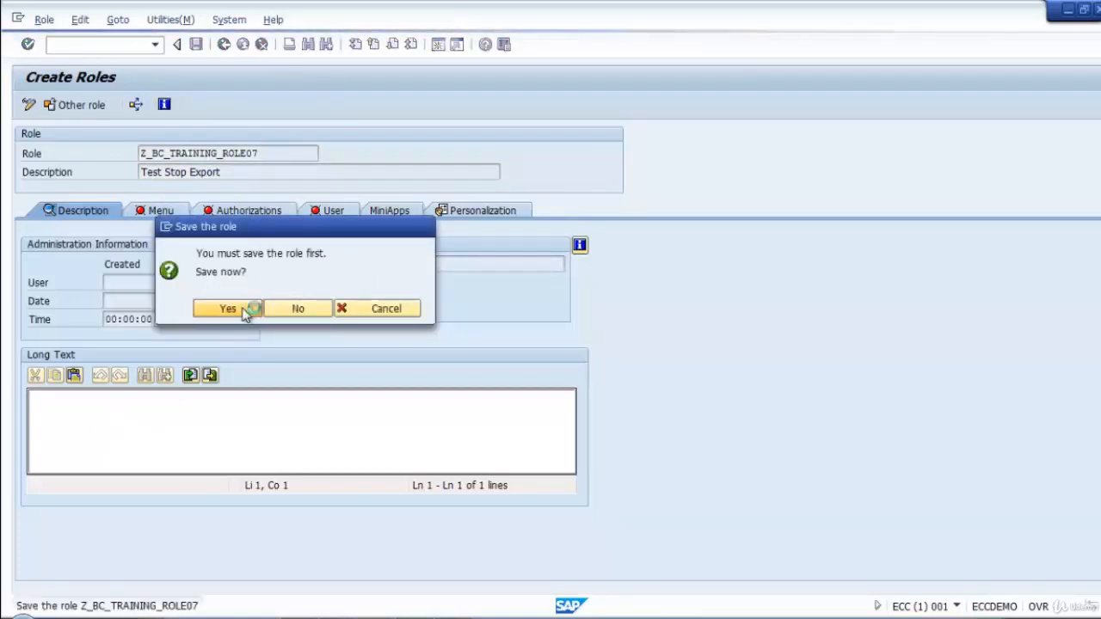
# - Assign transaction SU01 to the menu of role Z_BC_TRAINING_ROLE07
pyautogui.click(273, 248)
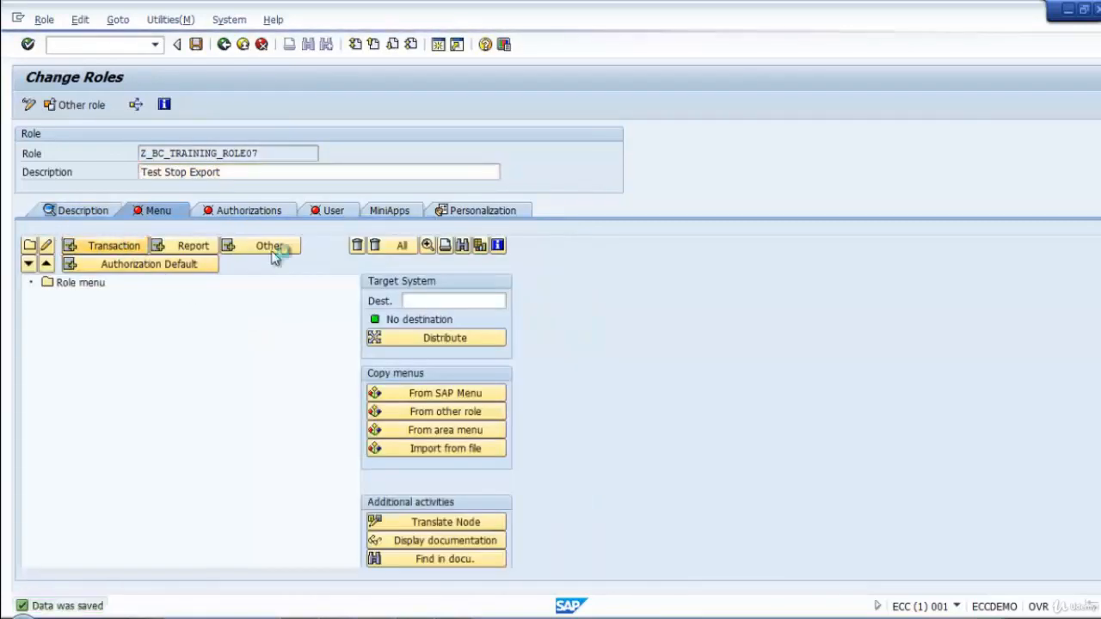
pyautogui.write('su')
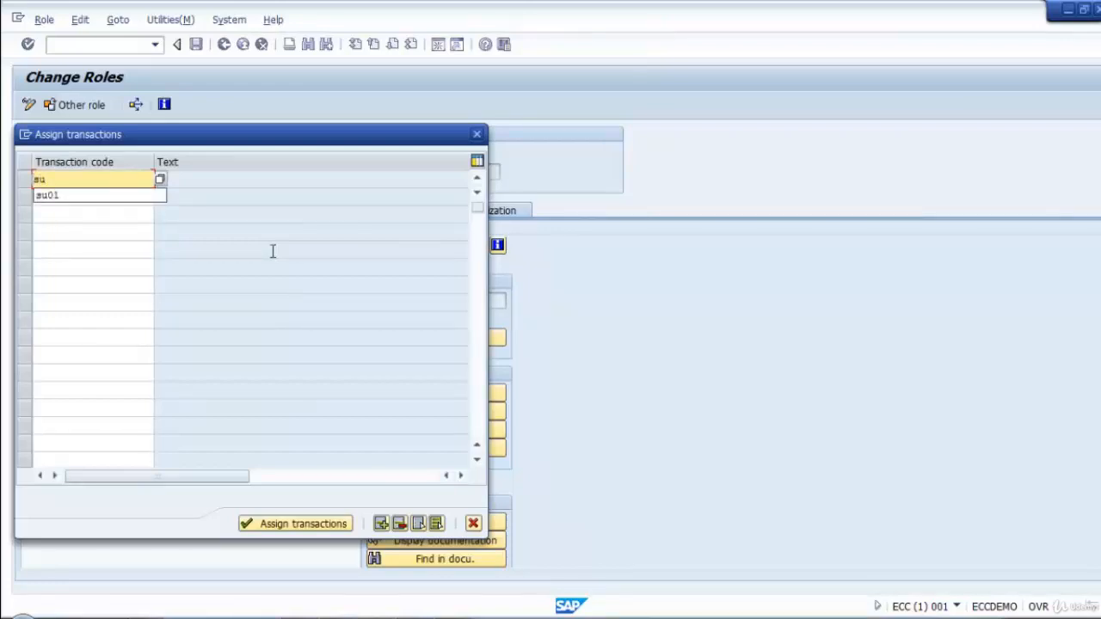
pyautogui.write('01')
pyautogui.press('Return')
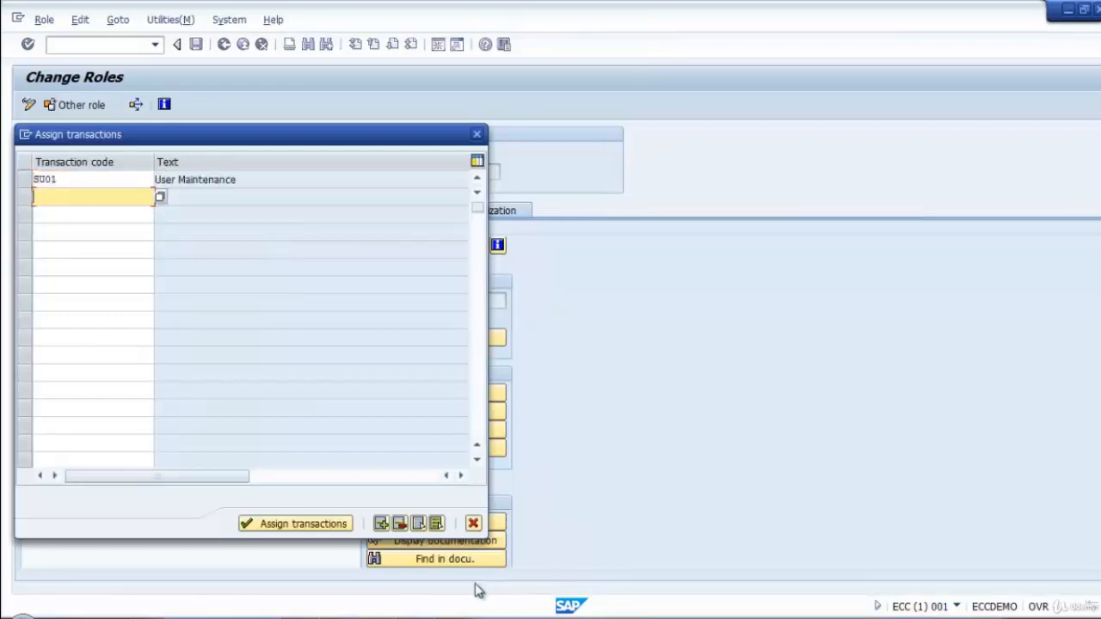
pyautogui.click(298, 521)
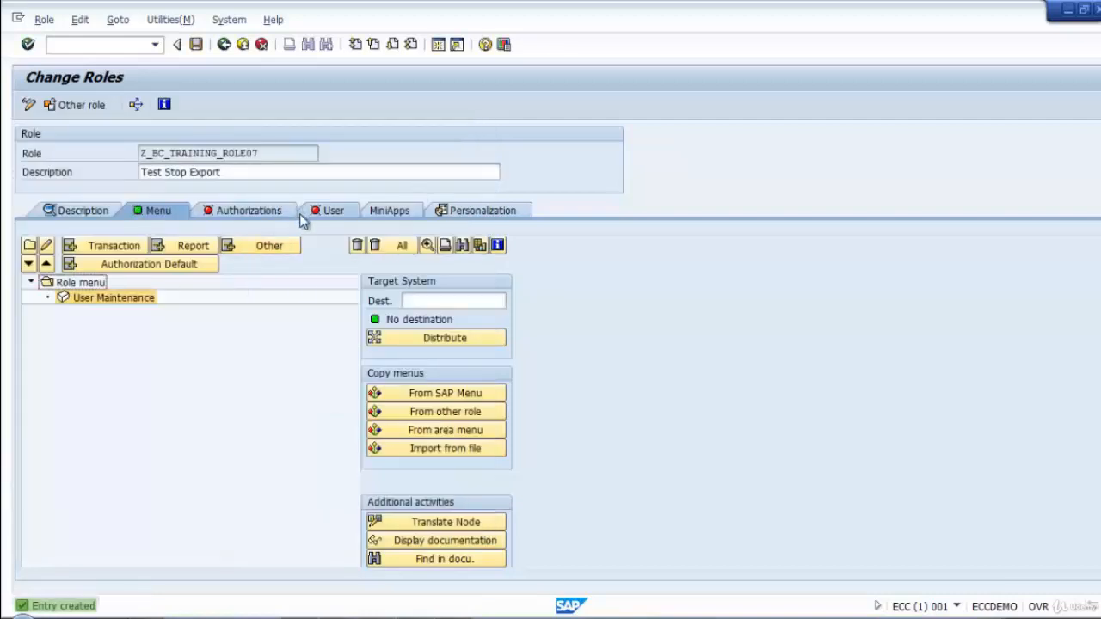
# - Generate the role's authorization profile with the default profile name despite open authorizations, and return to Role Maintenance
pyautogui.click(221, 212)
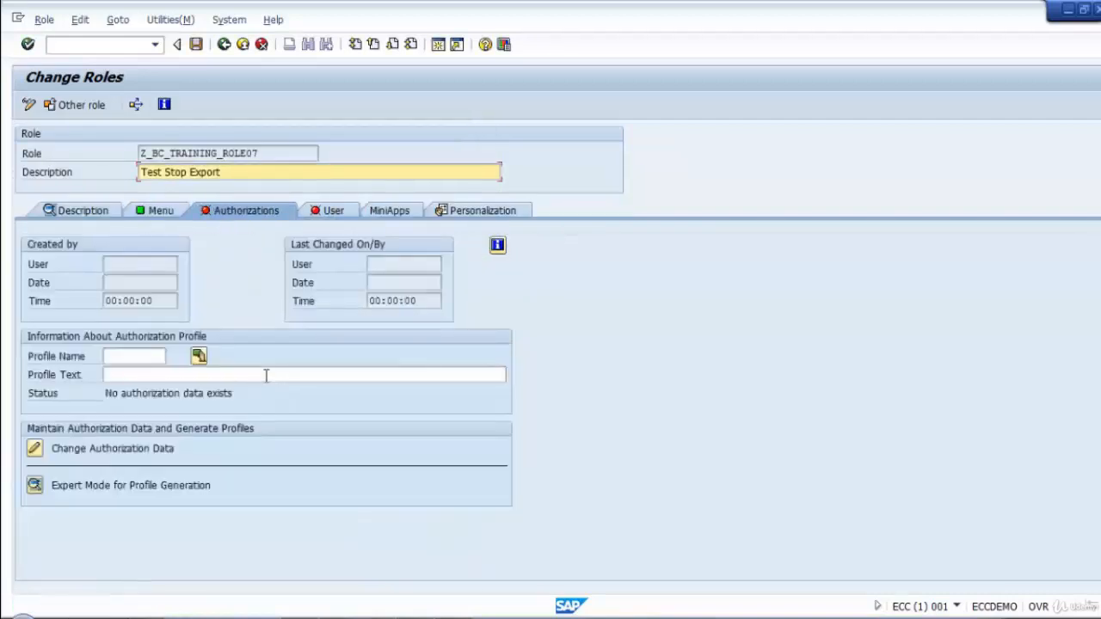
pyautogui.click(144, 448)
pyautogui.press('Return')
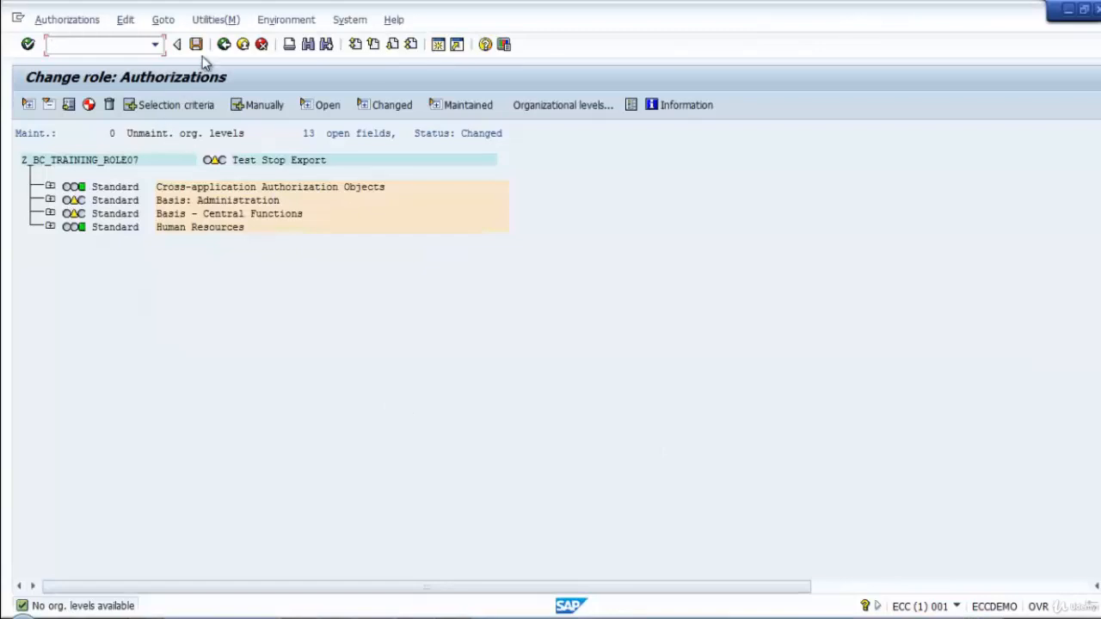
pyautogui.click(91, 104)
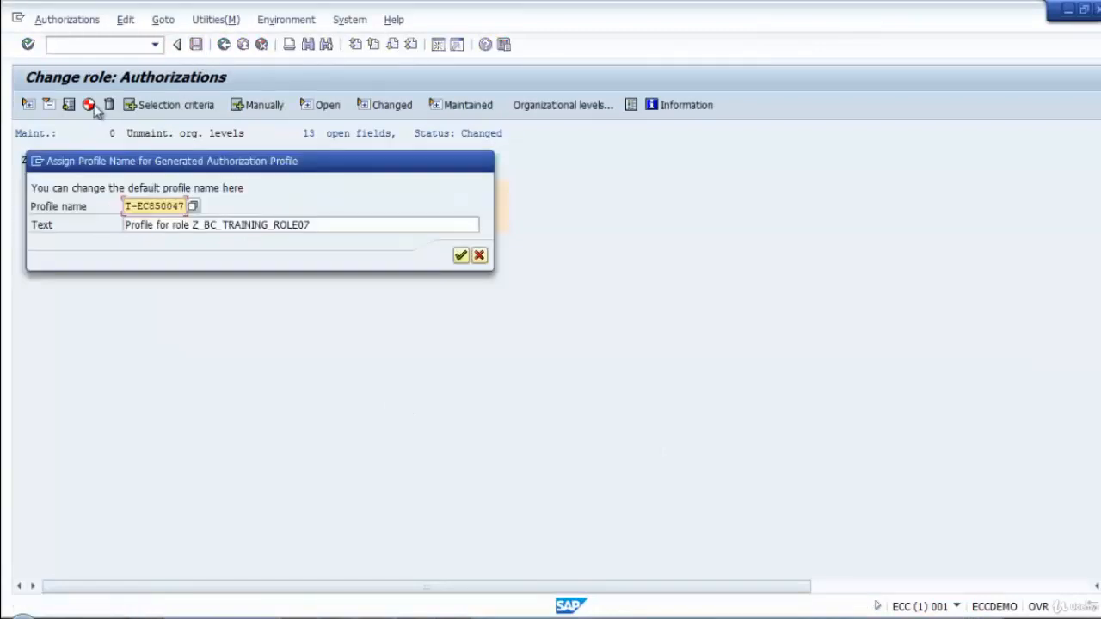
pyautogui.click(461, 255)
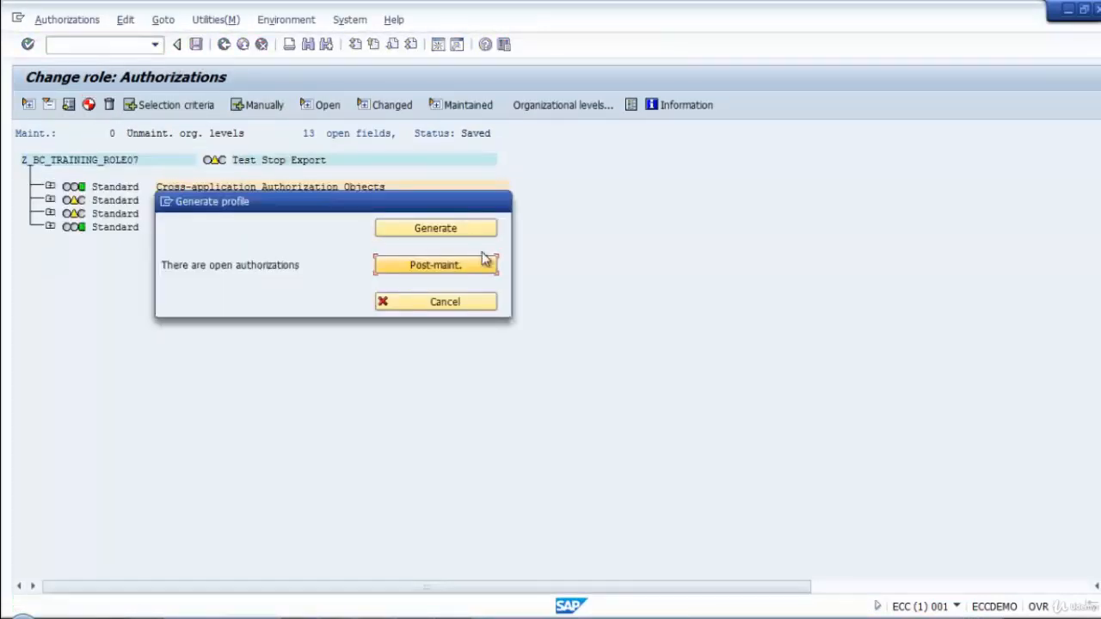
pyautogui.press('Return')
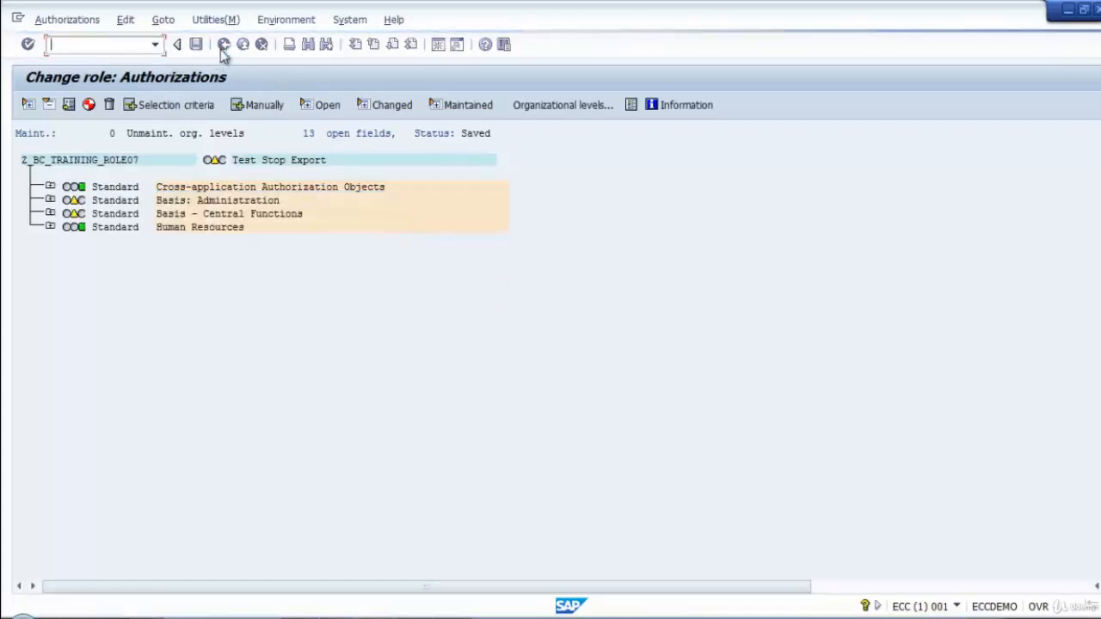
pyautogui.click(223, 45)
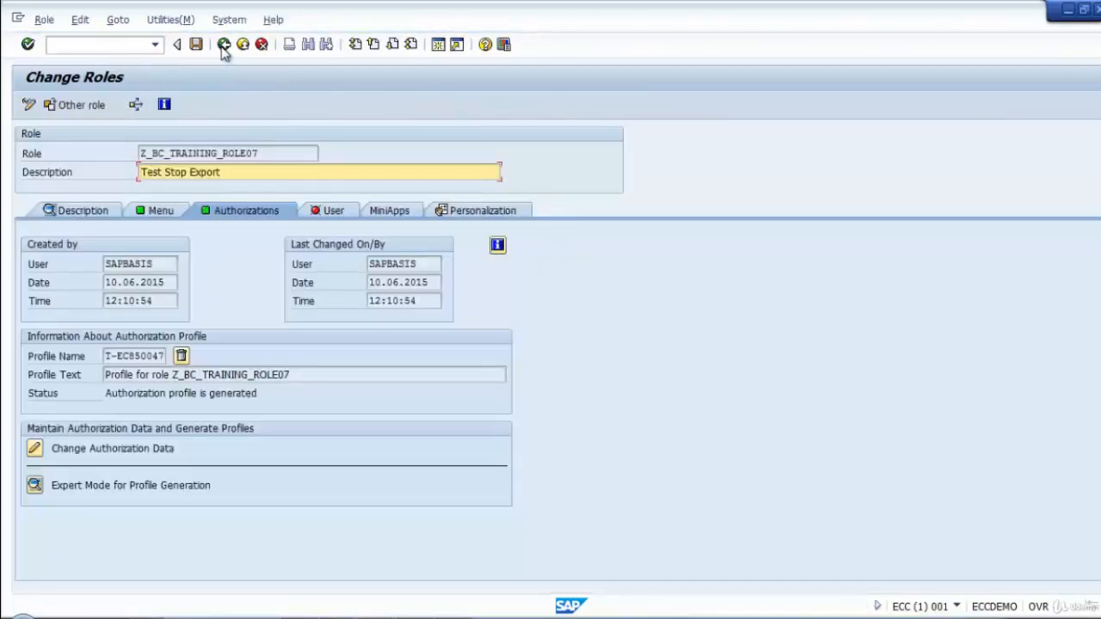
pyautogui.click(223, 45)
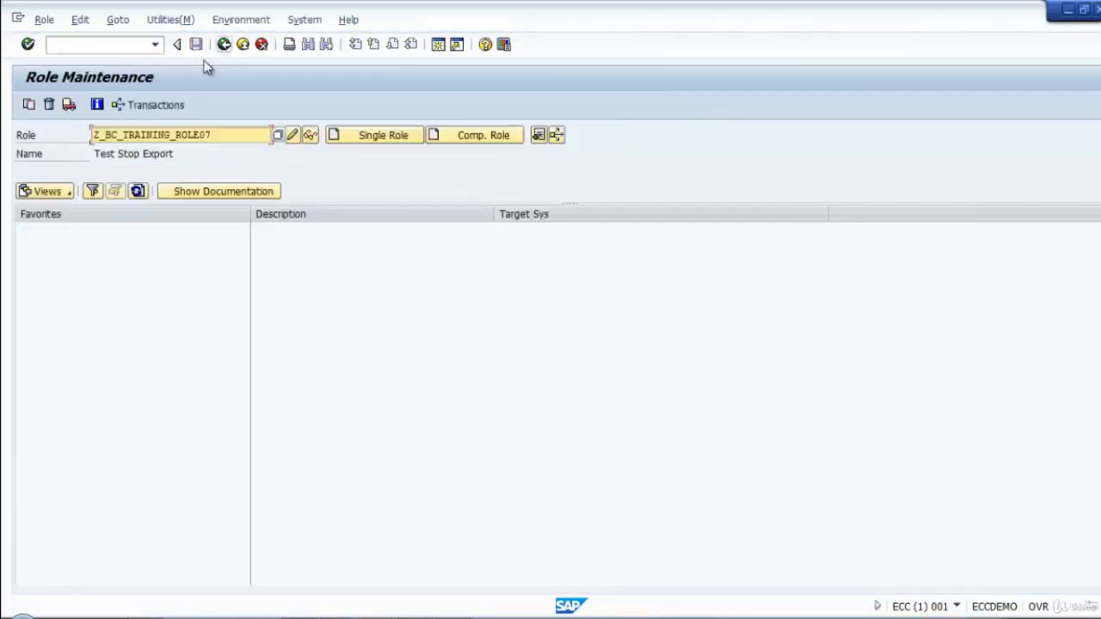
# - Execute the mass transport of the role including its generated profile, leaving out user assignment and personalization
pyautogui.click(68, 106)
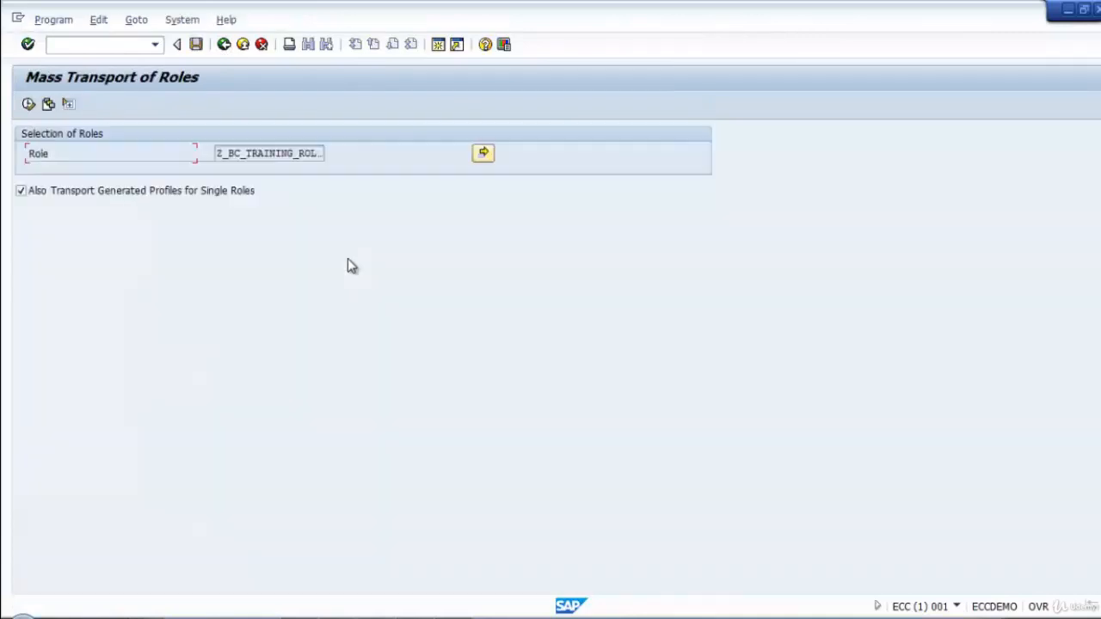
pyautogui.click(28, 104)
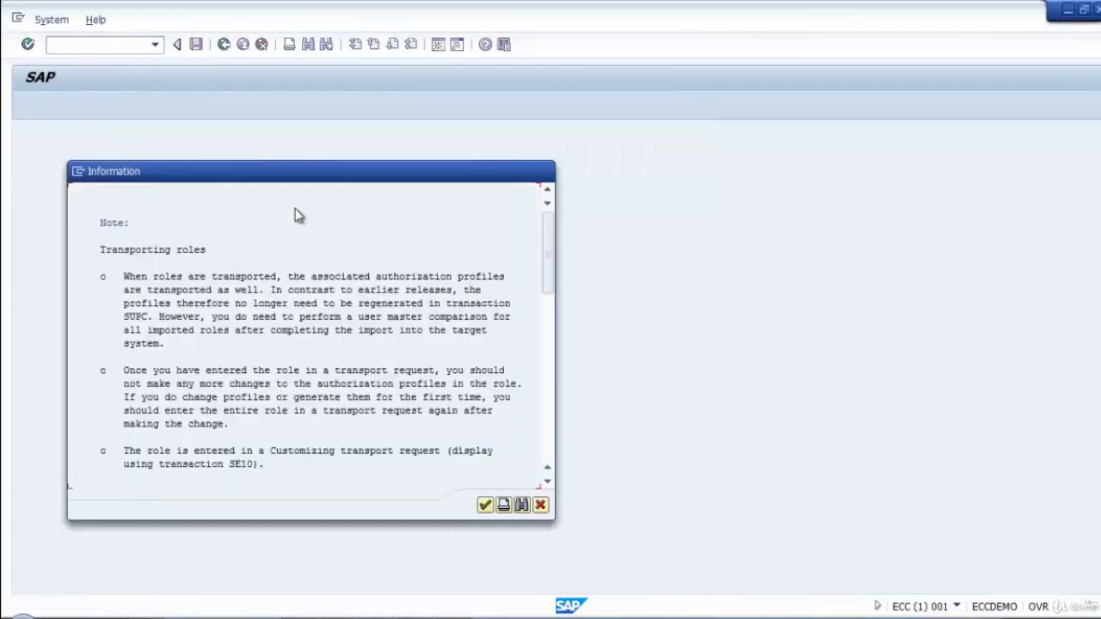
pyautogui.click(484, 507)
pyautogui.click(55, 276)
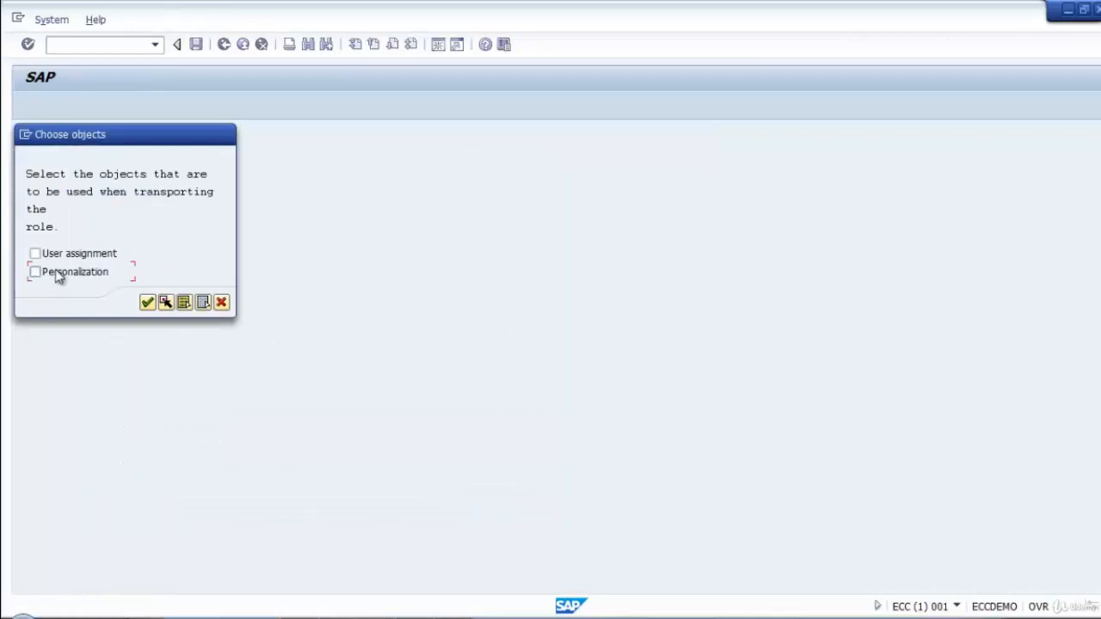
pyautogui.click(147, 304)
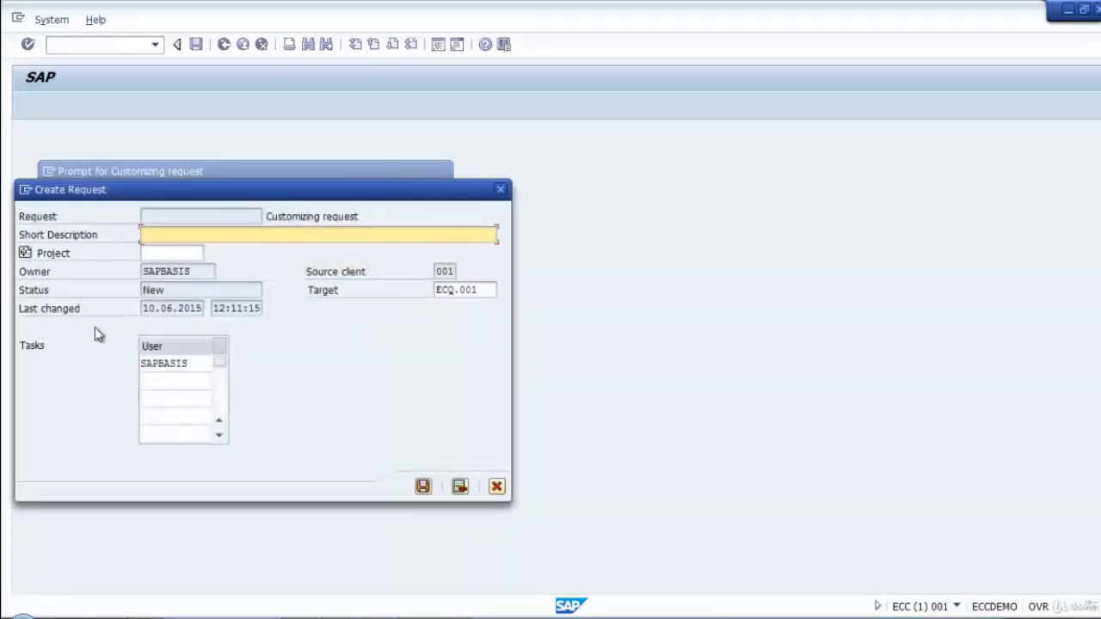
# - Create a customizing request with the short description "Basis : Test freesing Export TR" and target ECQ.001
pyautogui.write('Ba')
pyautogui.write('ais')
pyautogui.press('BackSpace')
pyautogui.press('BackSpace')
pyautogui.write('sis : Test free')
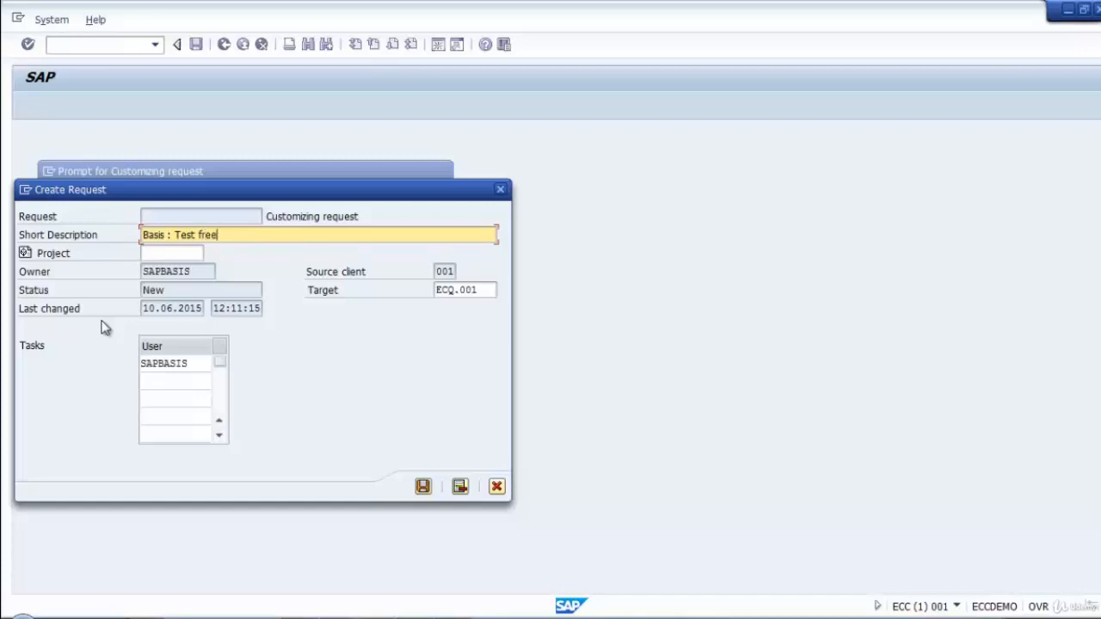
pyautogui.write('sing Export TR')
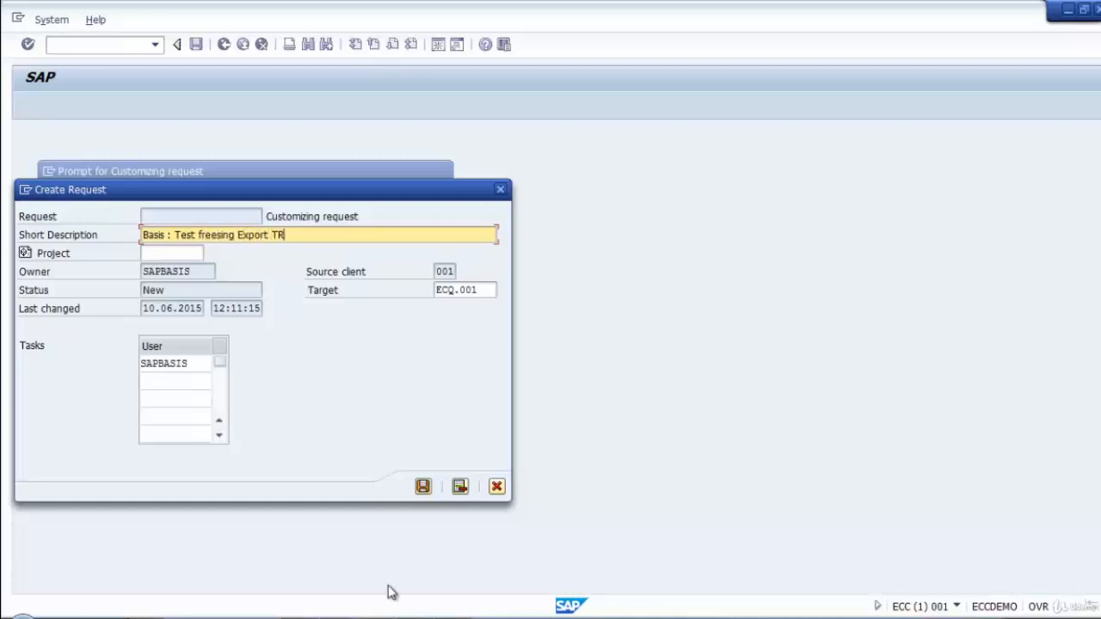
pyautogui.click(424, 484)
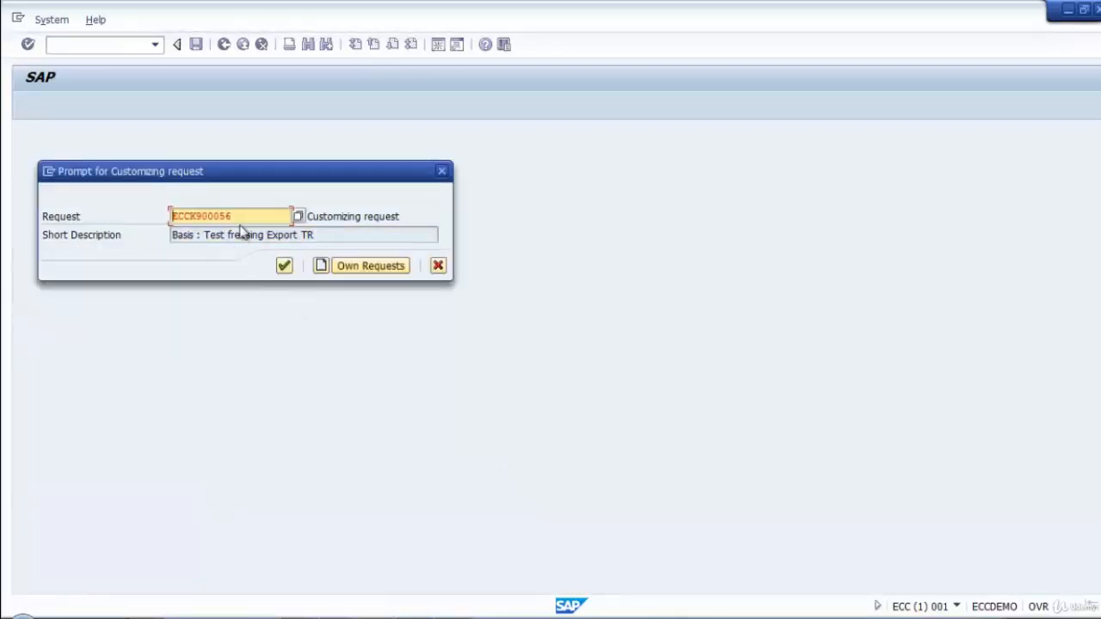
# - Copy the new request number and confirm the request to record the role in it
pyautogui.moveTo(243, 215); pyautogui.dragTo(171, 216)
pyautogui.hotkey('ctrl', 'c')
pyautogui.click(286, 266)
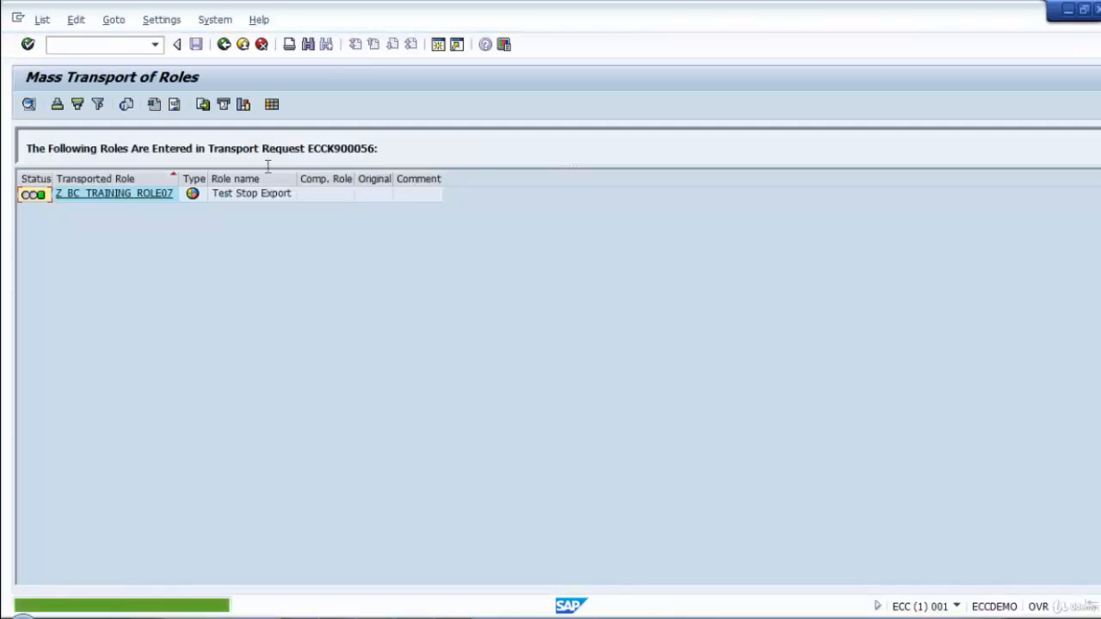
# - Leave the mass transport and display request ECCK900056 in the Transport Organizer (transaction SE01)
pyautogui.click(223, 44)
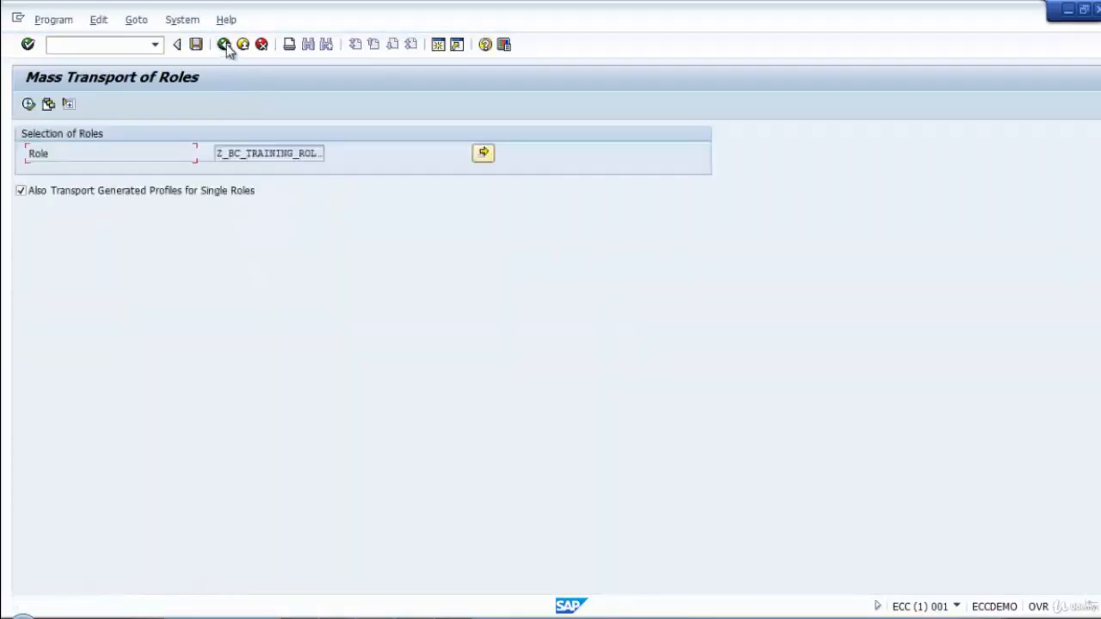
pyautogui.click(223, 45)
pyautogui.click(224, 45)
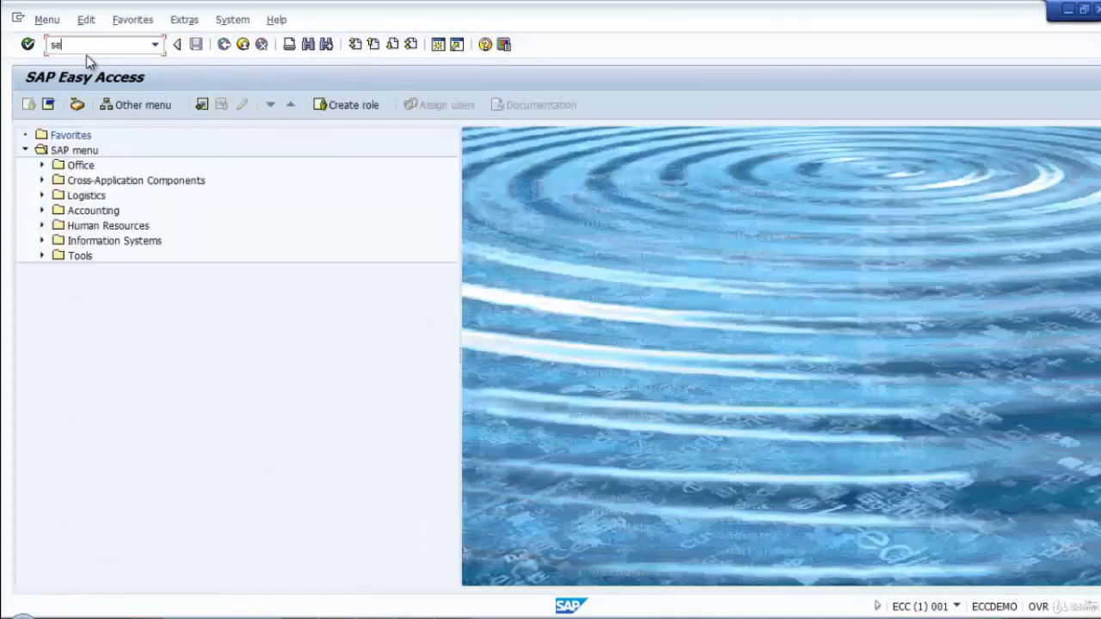
pyautogui.click(86, 53)
pyautogui.write('se01')
pyautogui.press('Return')
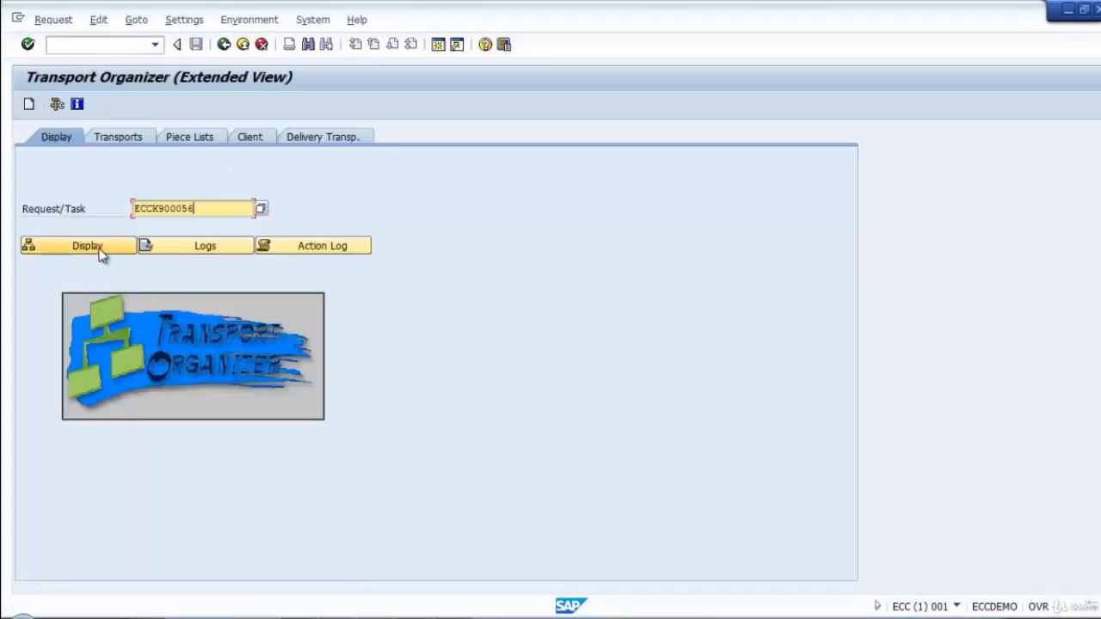
pyautogui.press('Return')
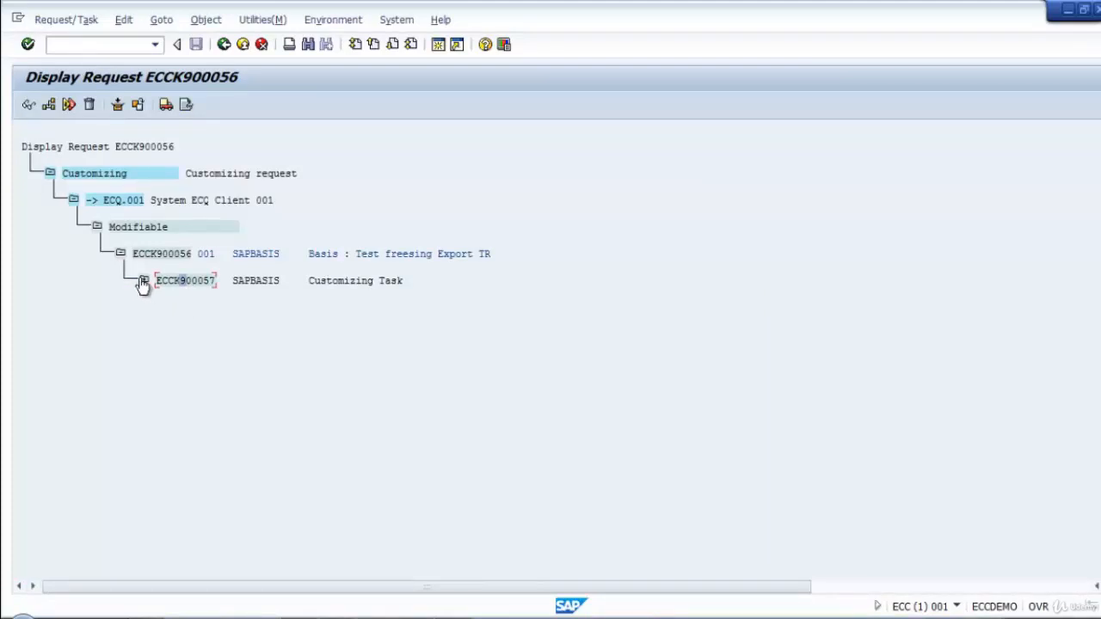
# - Release customizing task ECCK900057, try to release its parent request ECCK900056, and return to SAP Easy Access
pyautogui.click(165, 107)
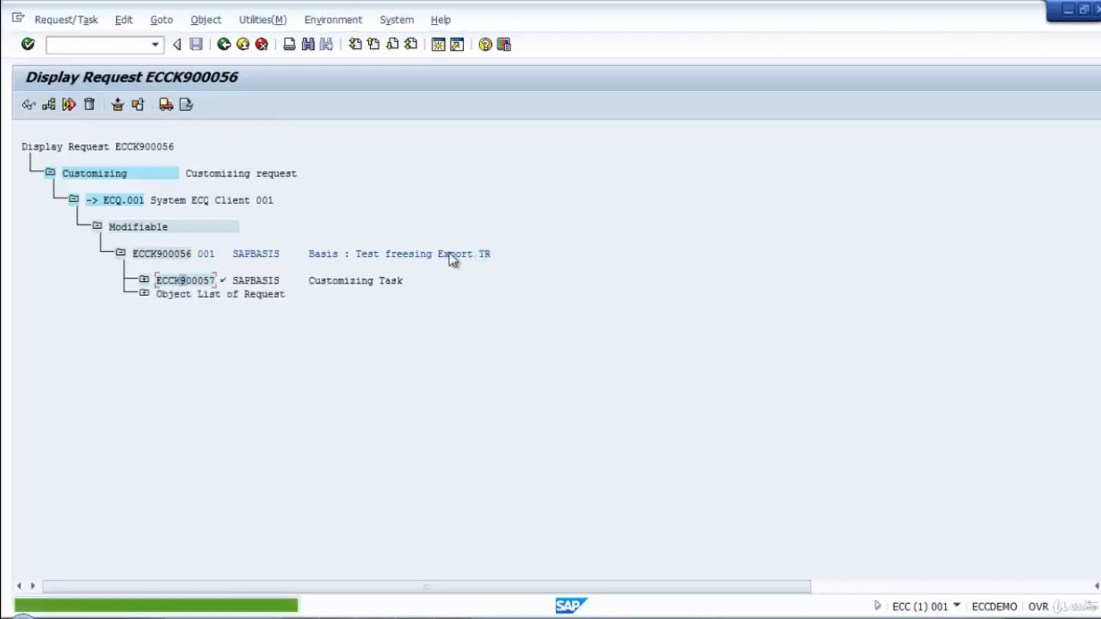
pyautogui.click(165, 105)
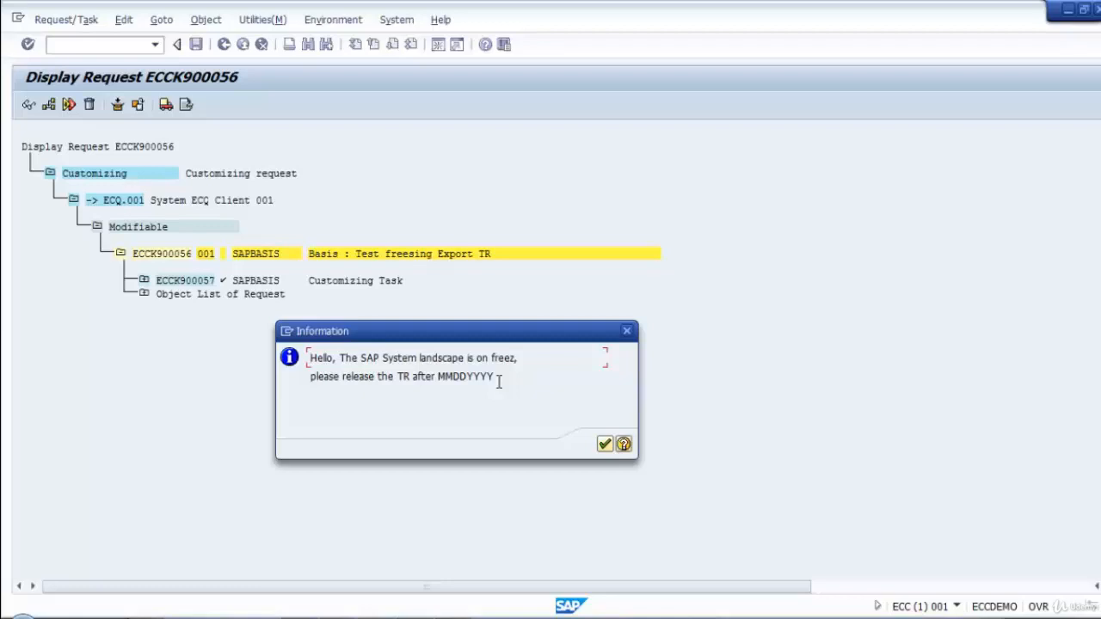
pyautogui.click(604, 444)
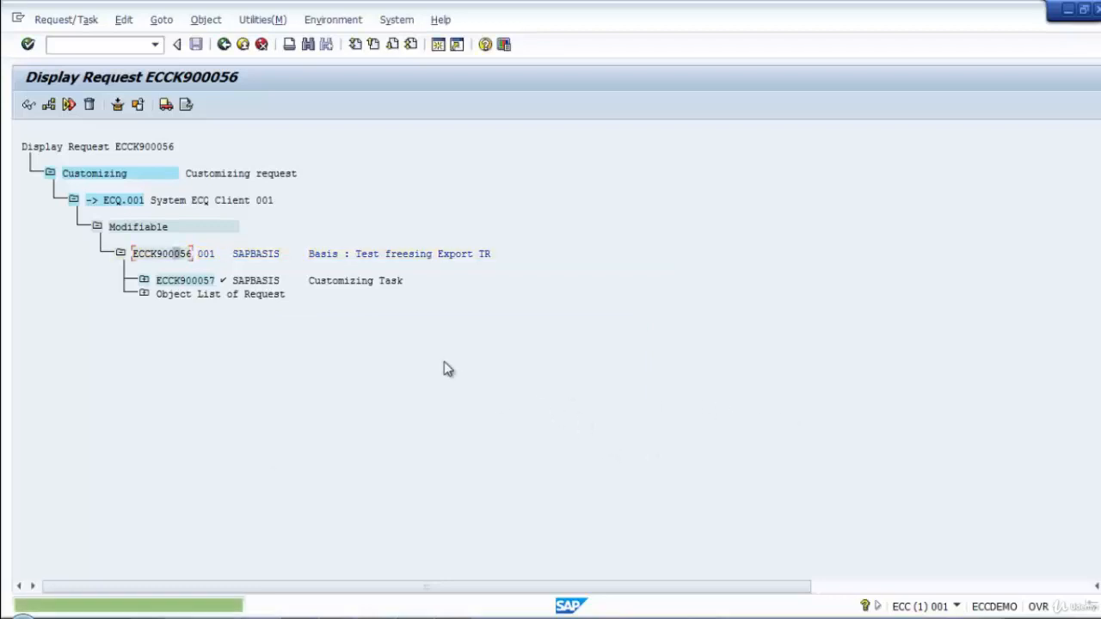
pyautogui.click(226, 45)
pyautogui.click(225, 45)
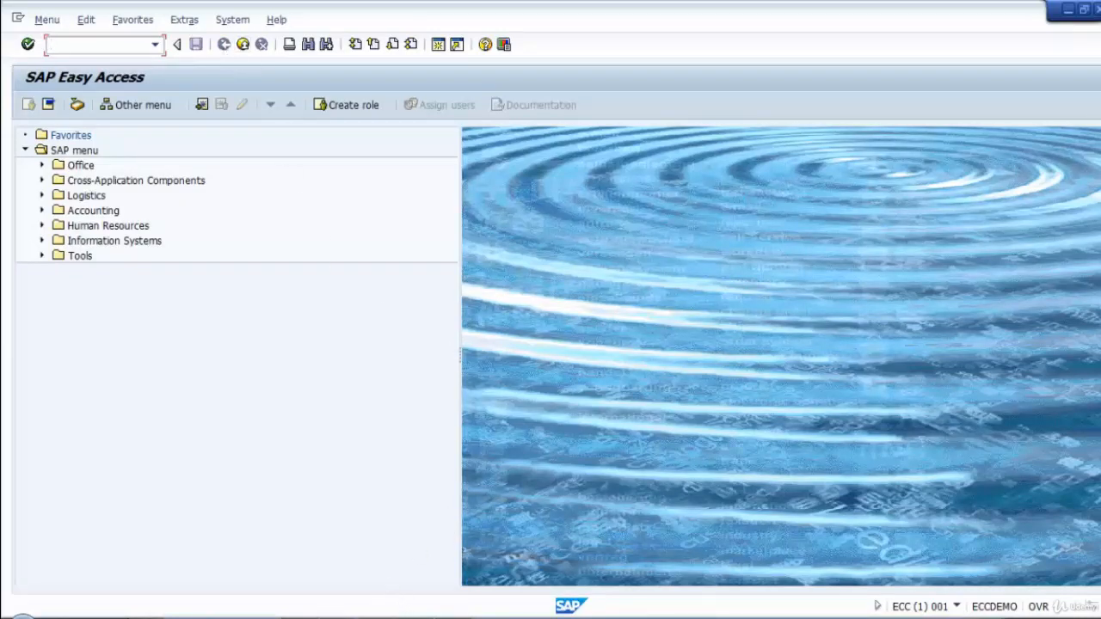
# - Switch to the ECQ system's SAP session and open its import queue with transaction STMS_IMPORT
pyautogui.moveTo(385, 614)
pyautogui.click(571, 540)
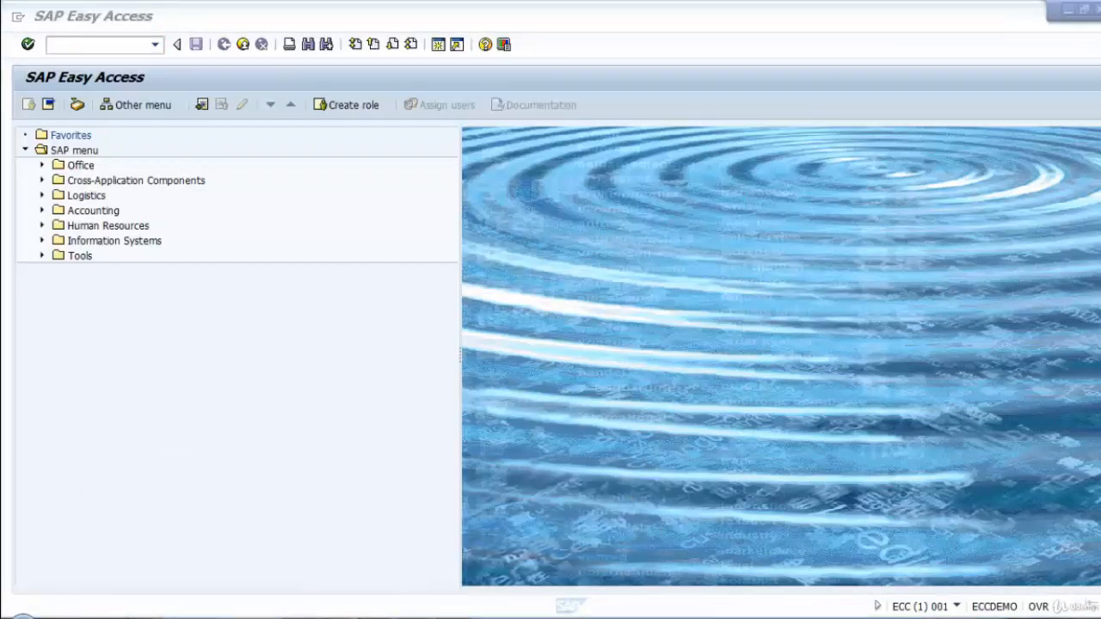
pyautogui.moveTo(385, 614)
pyautogui.click(334, 570)
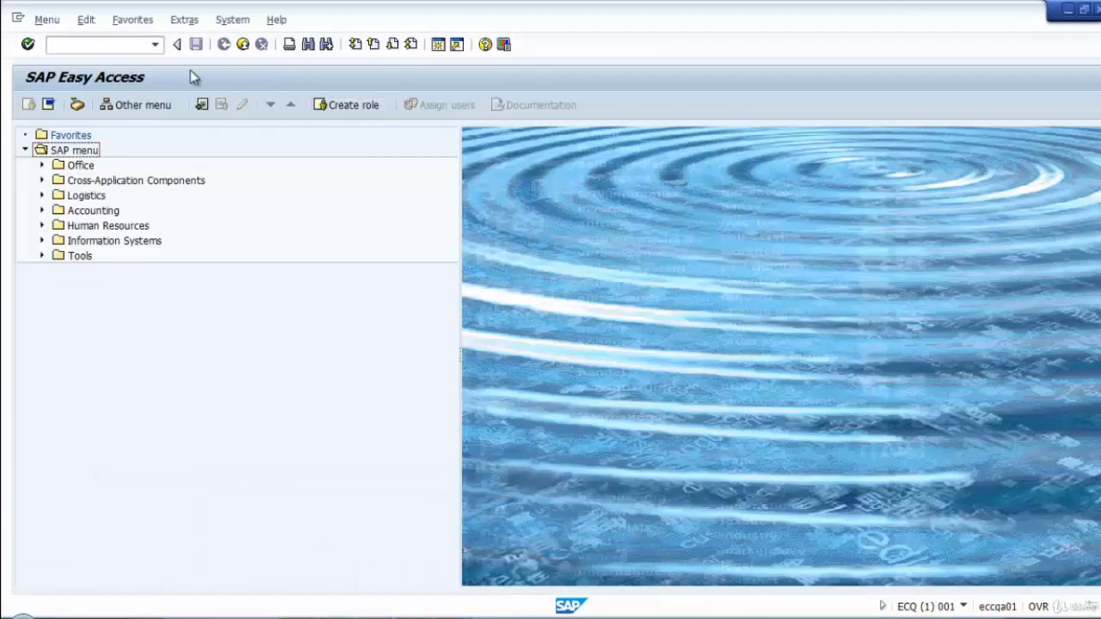
pyautogui.click(92, 46)
pyautogui.write('stms_i')
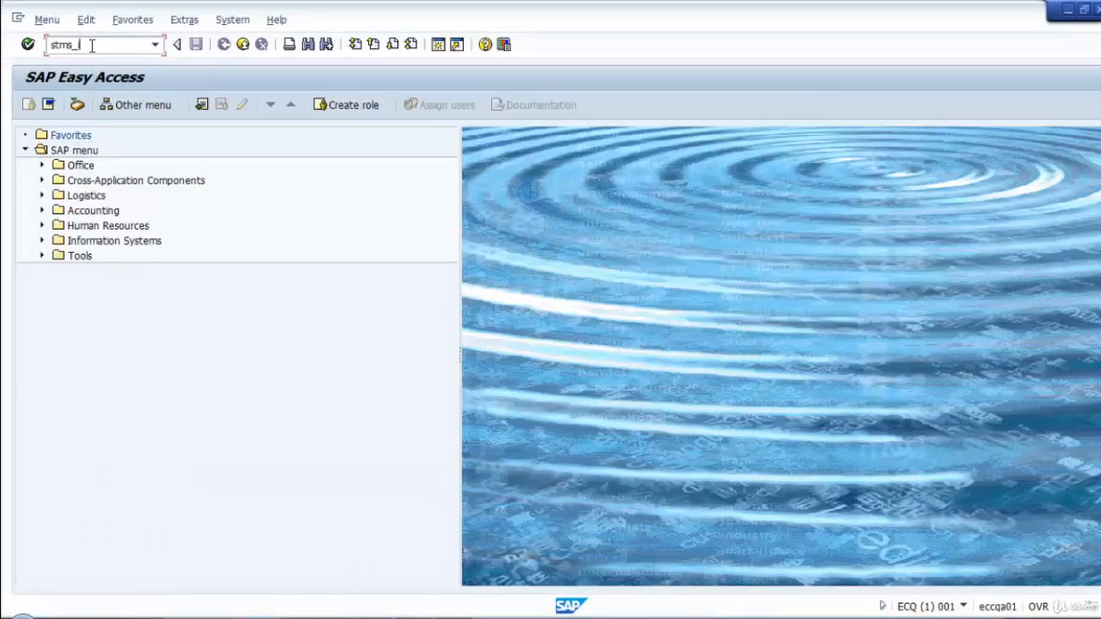
pyautogui.write('mport')
pyautogui.press('Return')
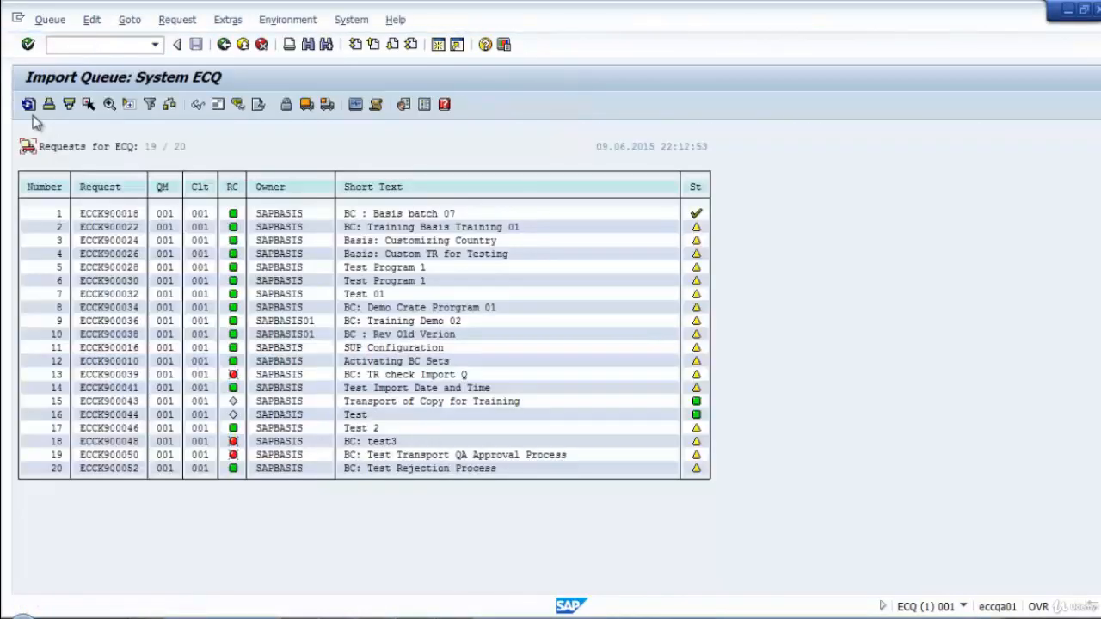
# - Refresh the ECQ import queue and select request ECCK900043, "Transport of Copy for Training"
pyautogui.click(29, 104)
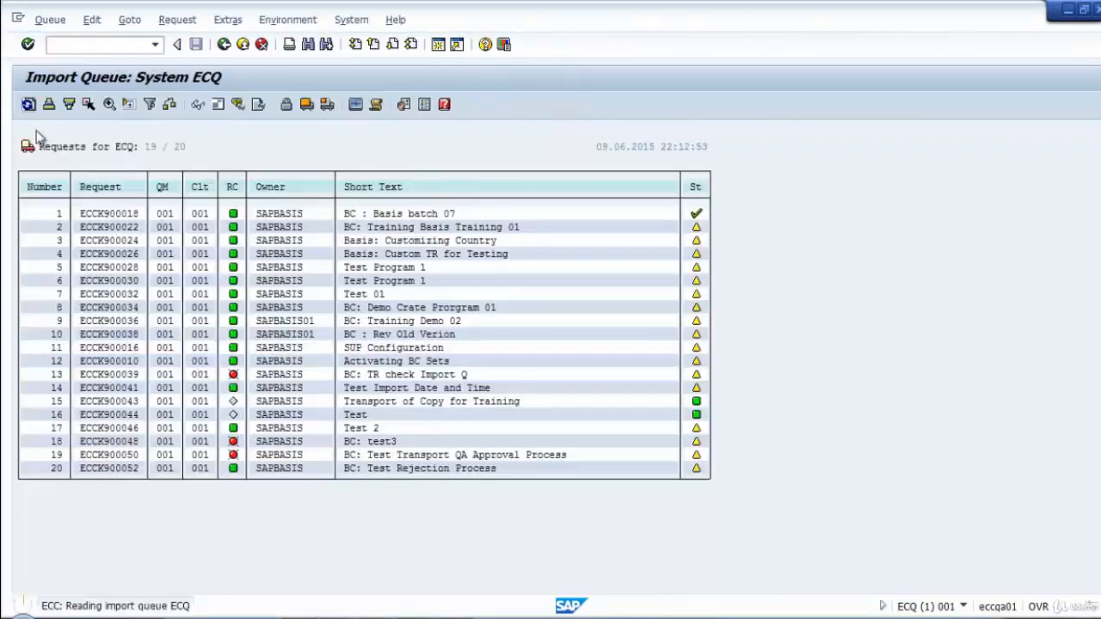
pyautogui.click(363, 404)
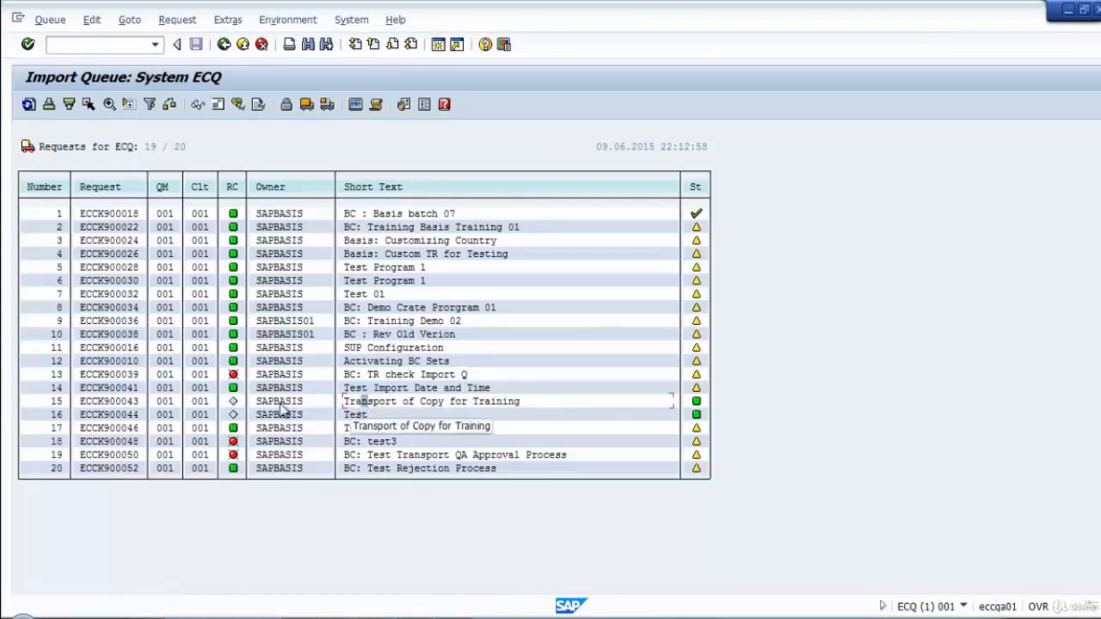
pyautogui.click(129, 401)
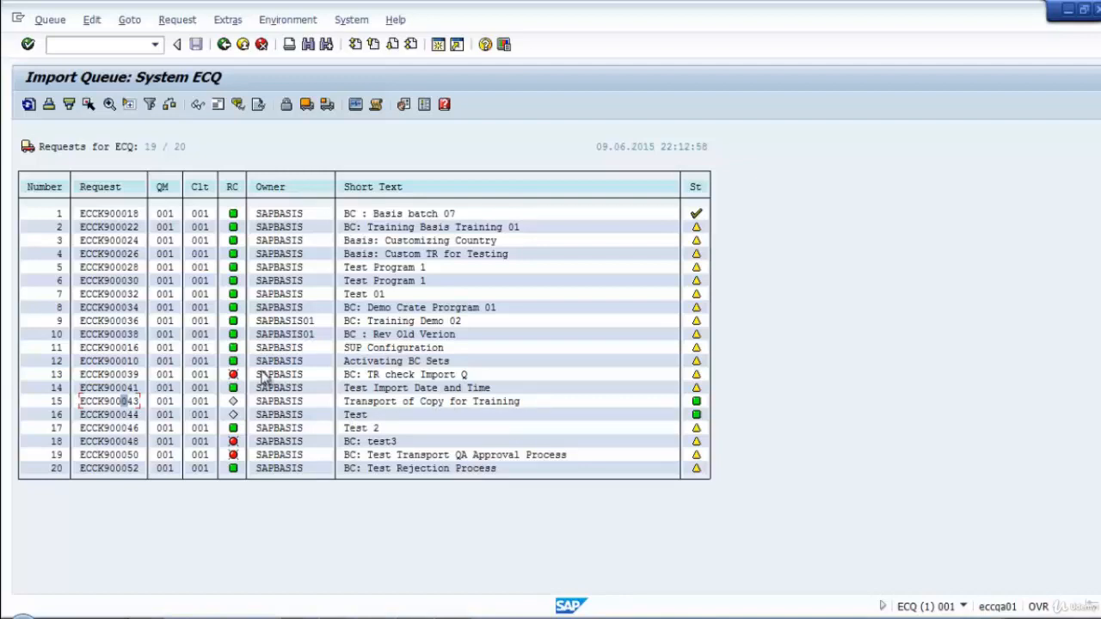
# - Switch to the 192.168.1.53 remote desktop and open the folder C:\usr\sap\trans\tmp in Windows Explorer
pyautogui.moveTo(416, 614)
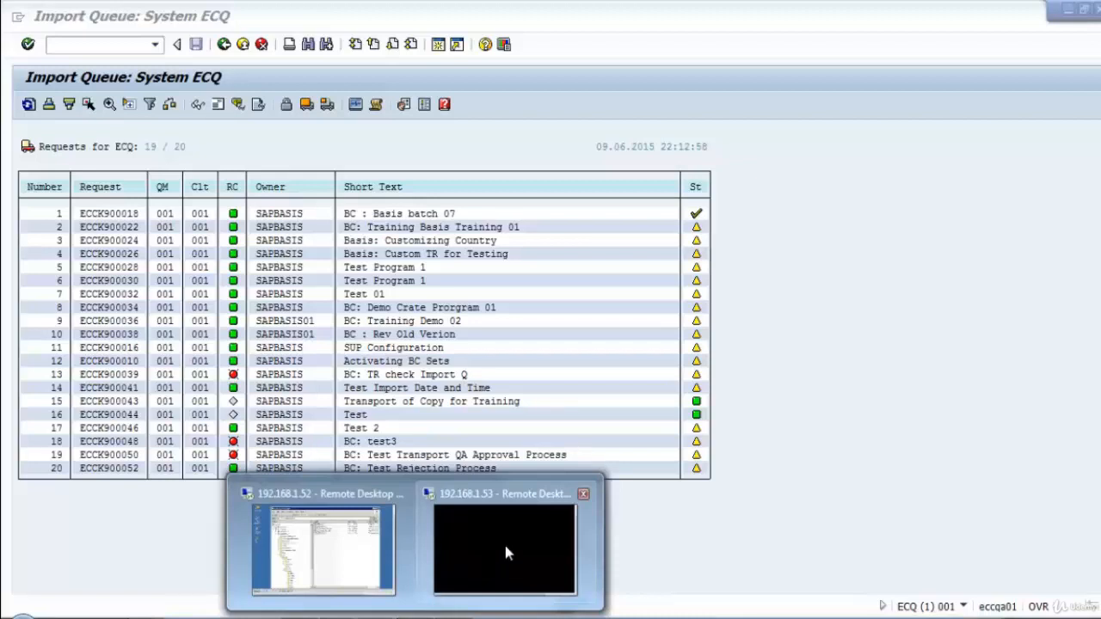
pyautogui.click(506, 553)
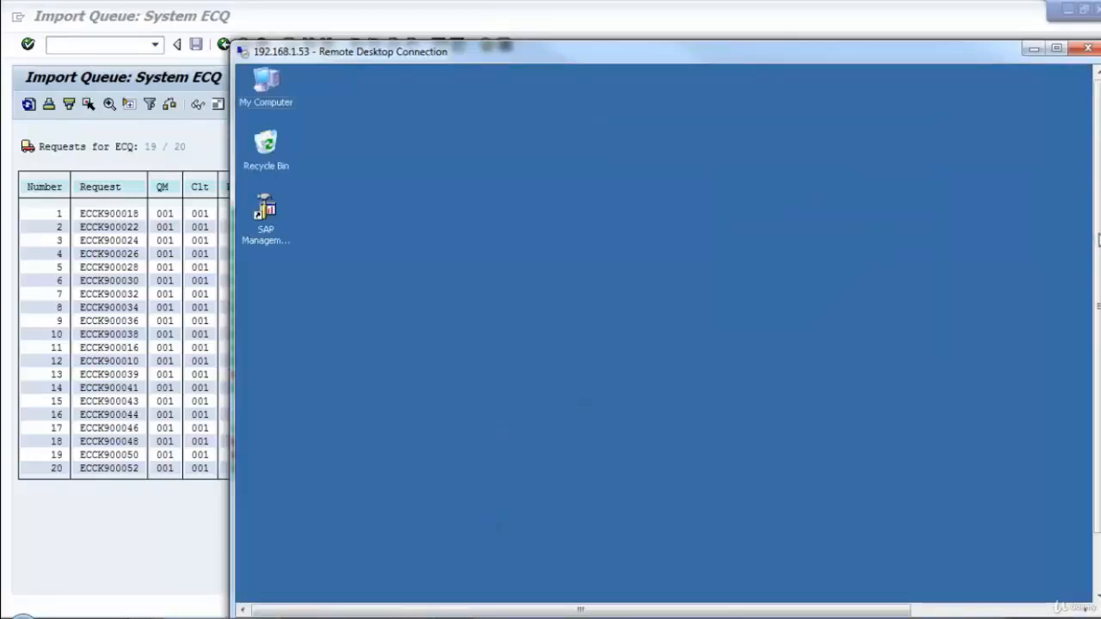
pyautogui.click(265, 591)
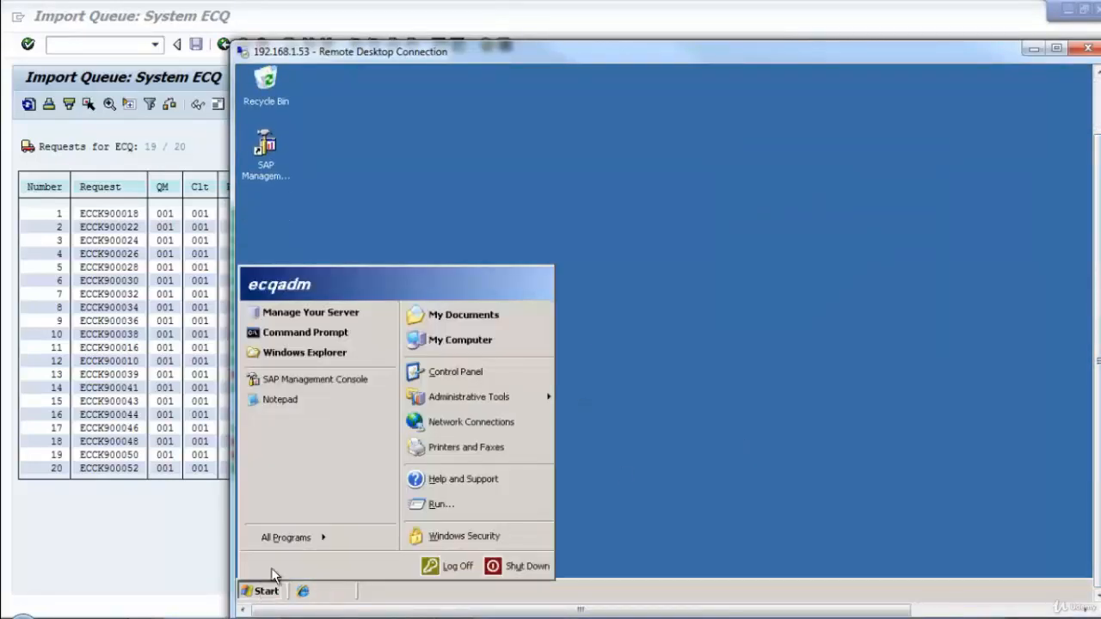
pyautogui.moveTo(286, 538)
pyautogui.click(312, 351)
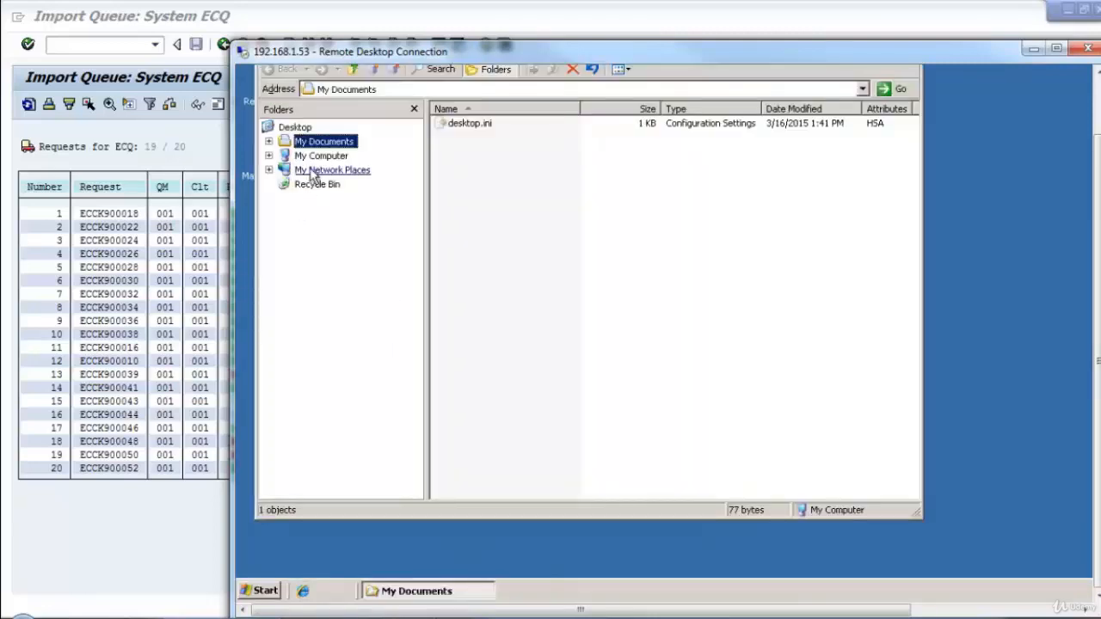
pyautogui.click(321, 156)
pyautogui.click(336, 185)
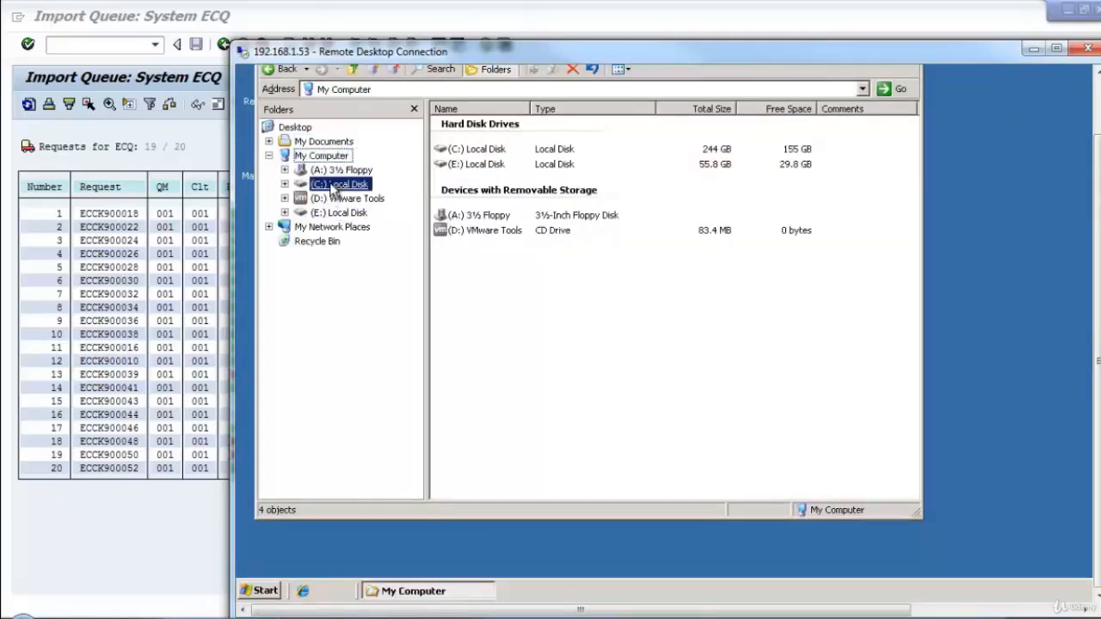
pyautogui.click(333, 326)
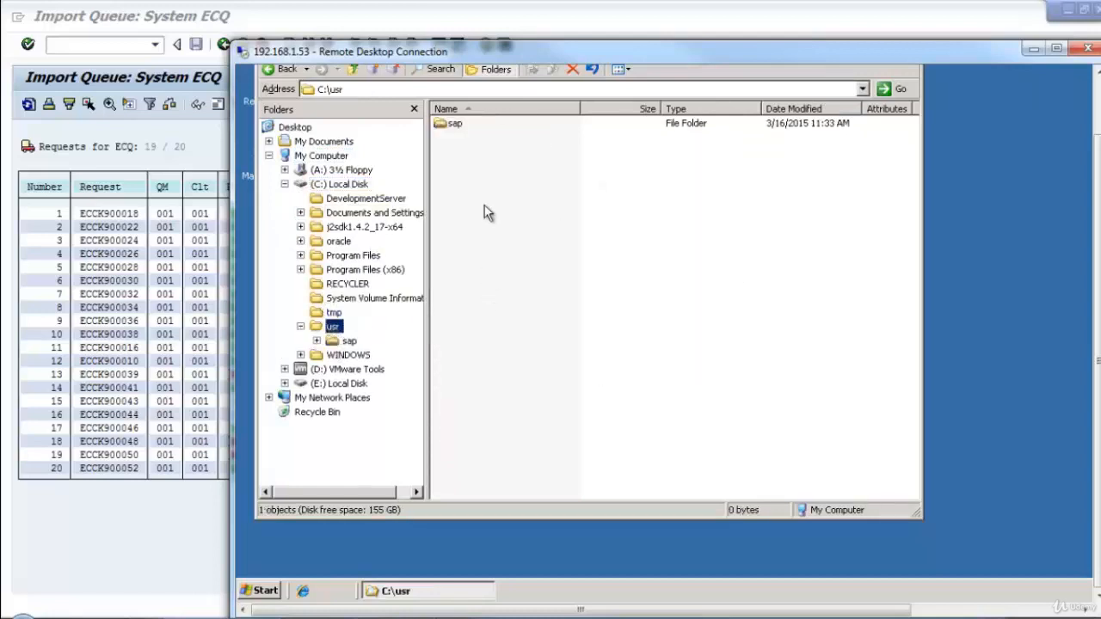
pyautogui.doubleClick(453, 125)
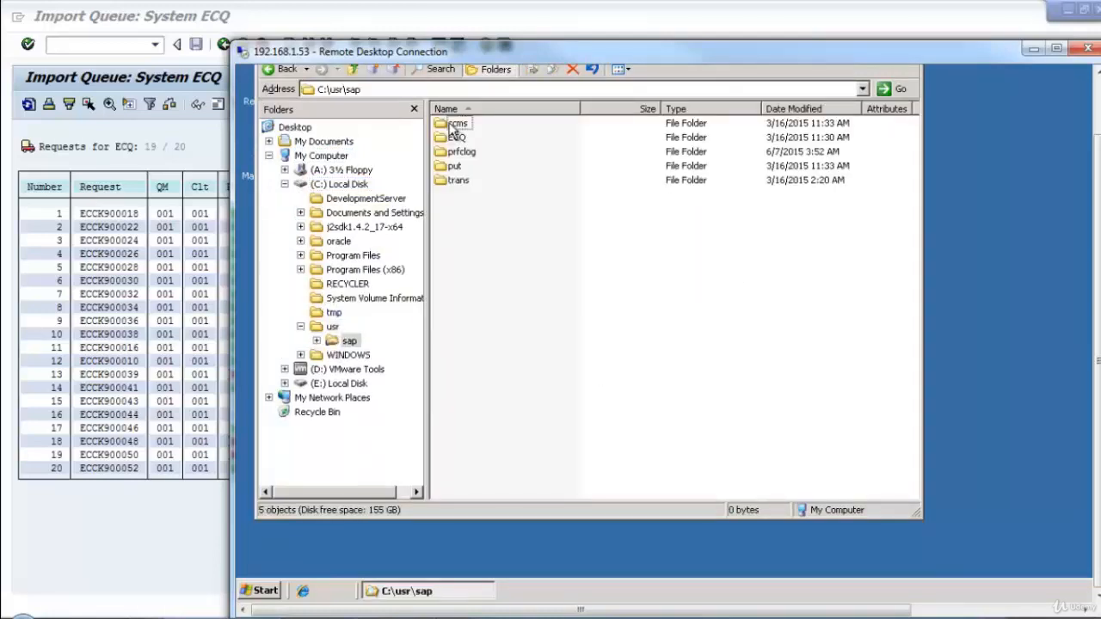
pyautogui.doubleClick(456, 179)
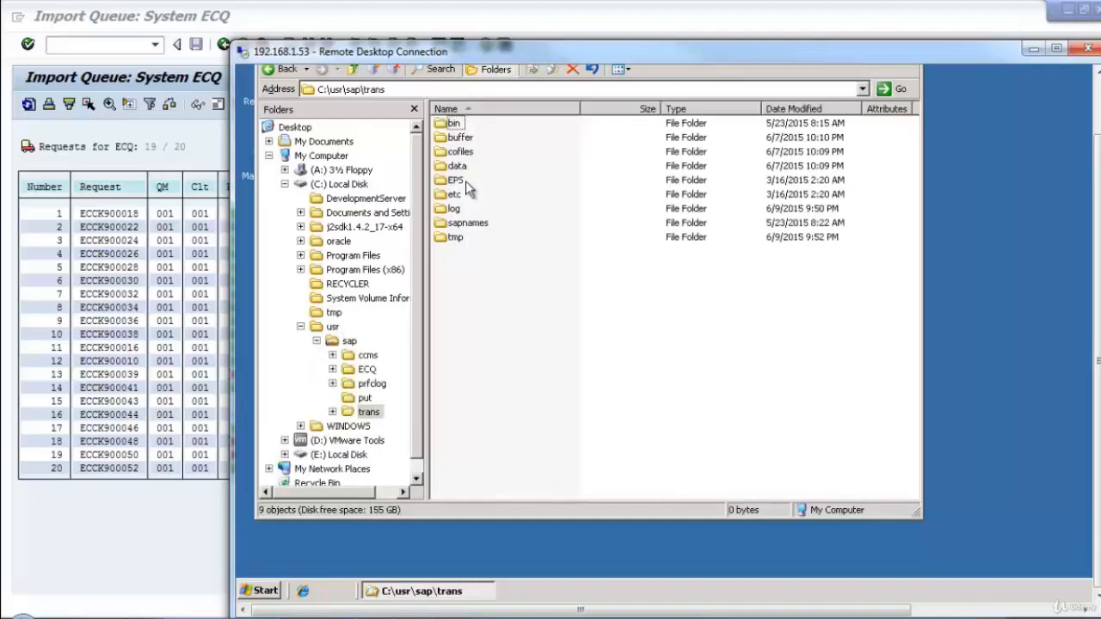
pyautogui.doubleClick(455, 237)
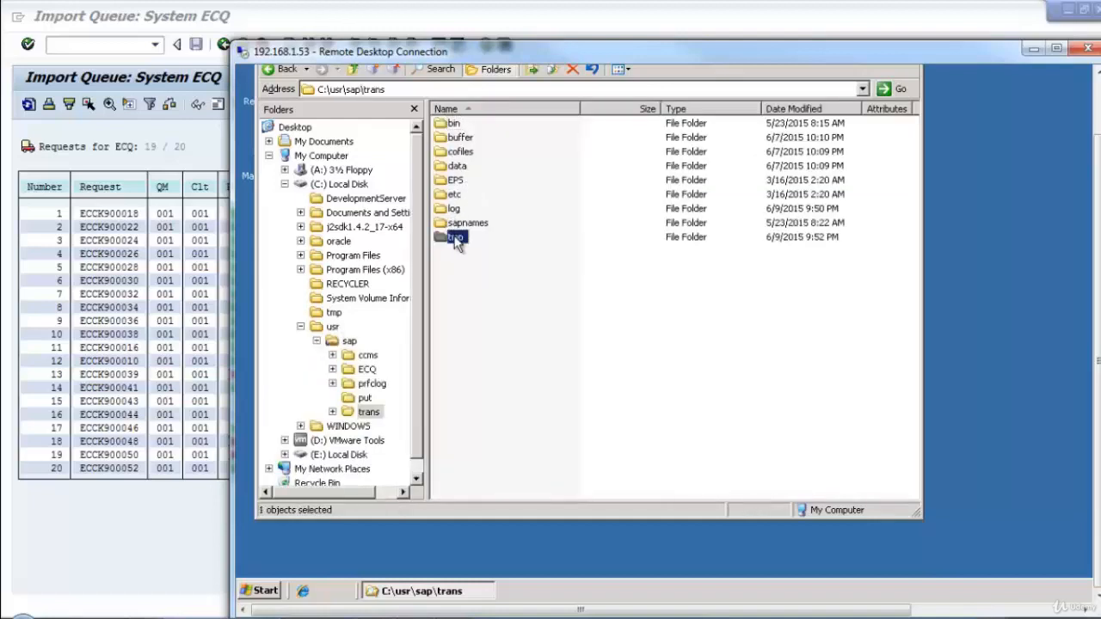
# - Create a new text document in the tmp folder named NOIMPORTECQ, accepting the extension change
pyautogui.rightClick(517, 268)
pyautogui.moveTo(612, 396)
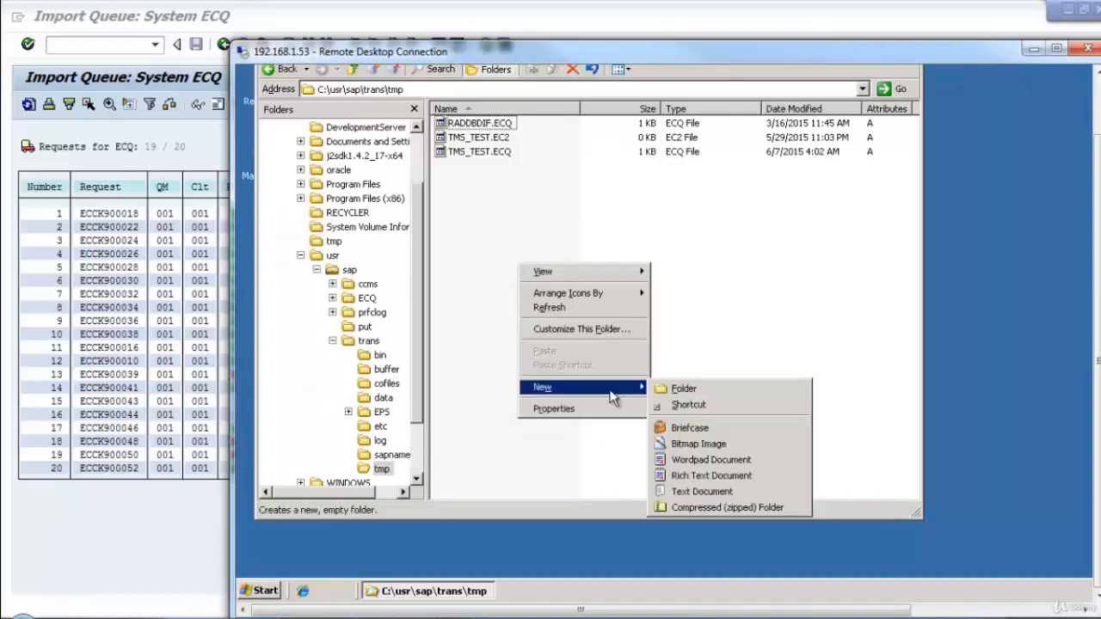
pyautogui.click(702, 491)
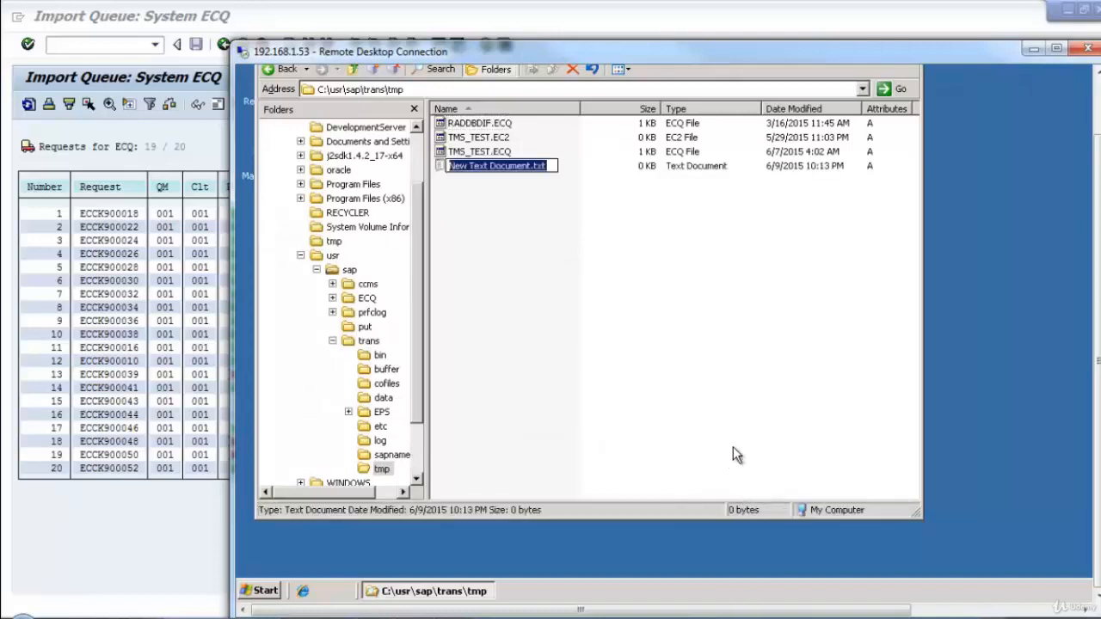
pyautogui.write('N')
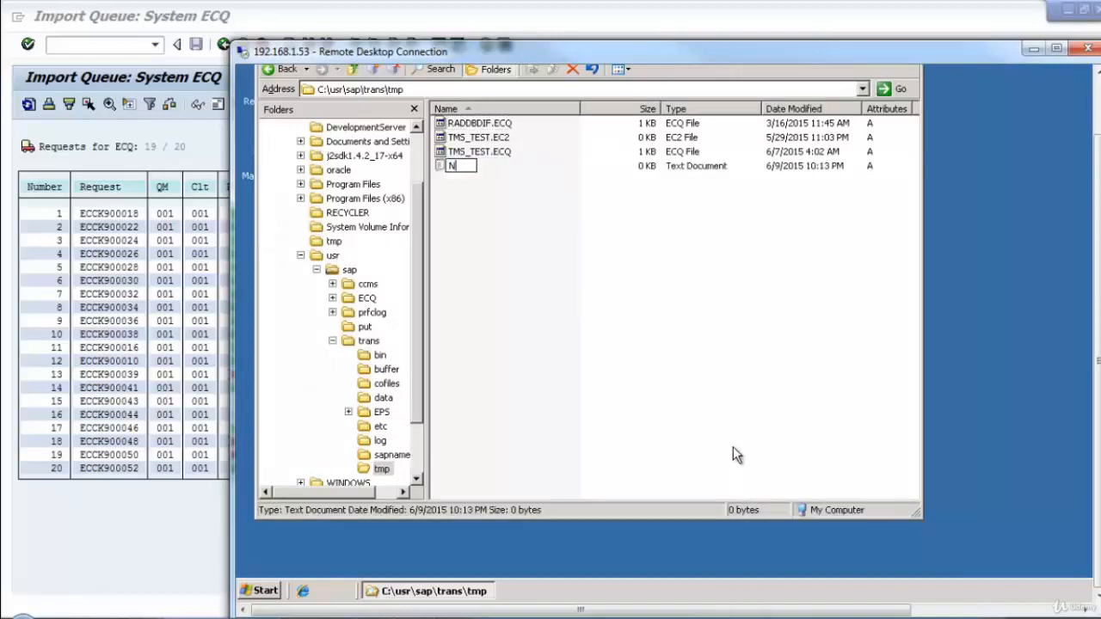
pyautogui.write('OIMPORT>')
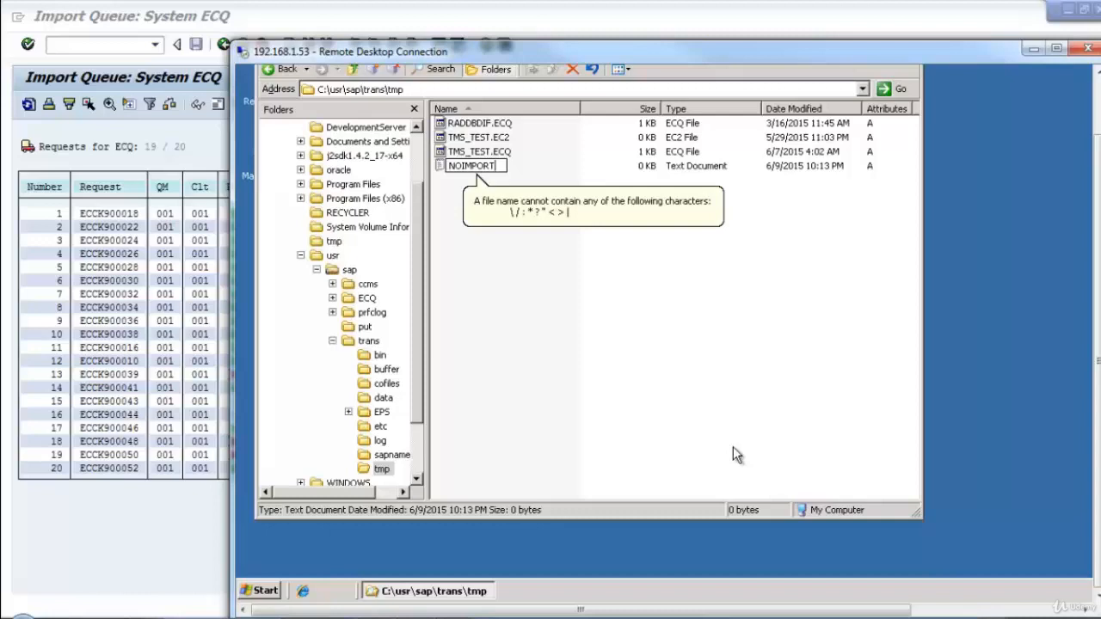
pyautogui.write('E')
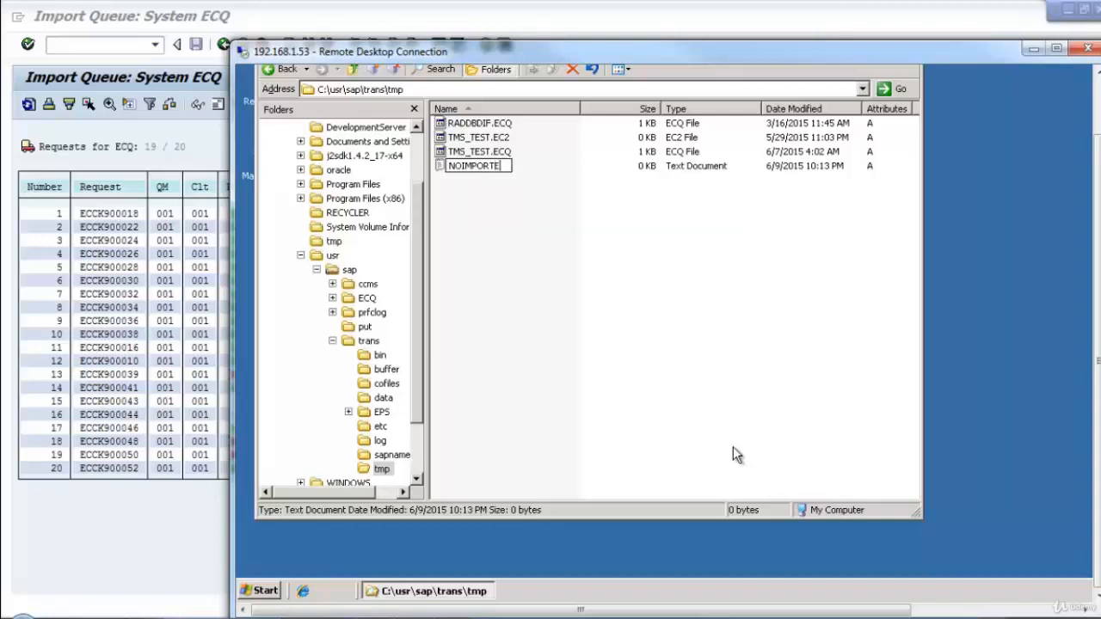
pyautogui.write('CQ')
pyautogui.press('Return')
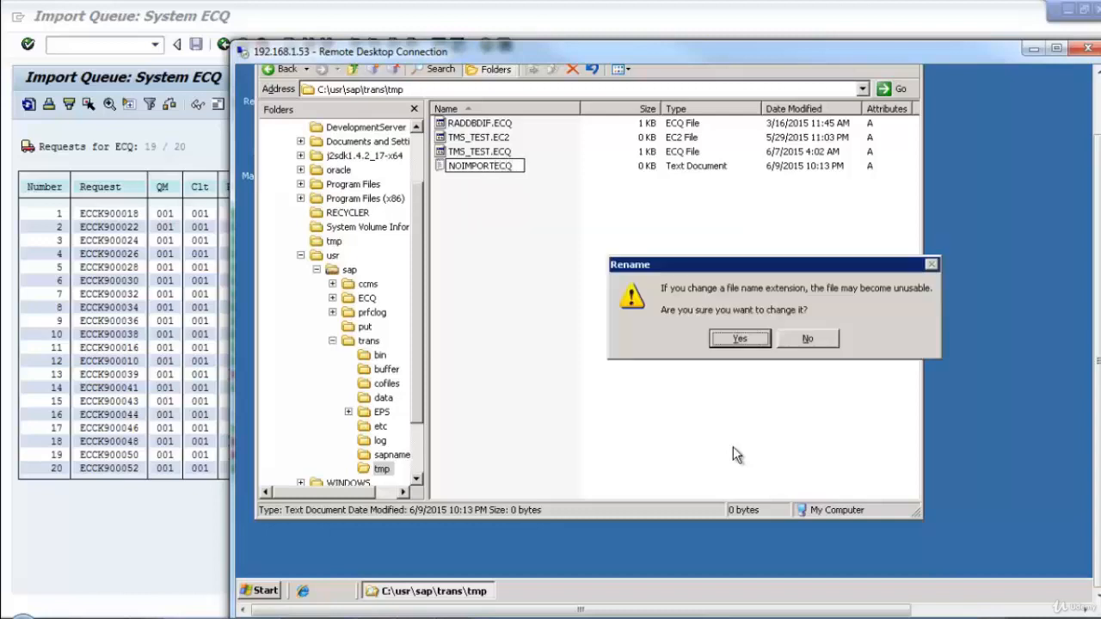
pyautogui.click(731, 342)
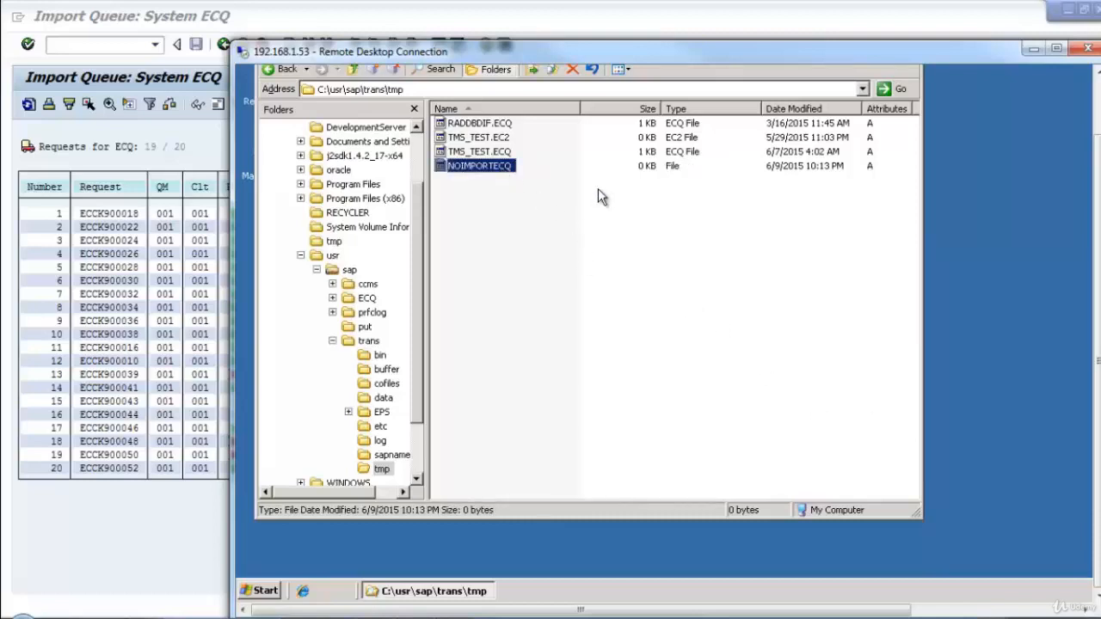
# - Rename the new file to NOIMPORT.ECQ and return to the ECQ import queue in SAP
pyautogui.press('F2')
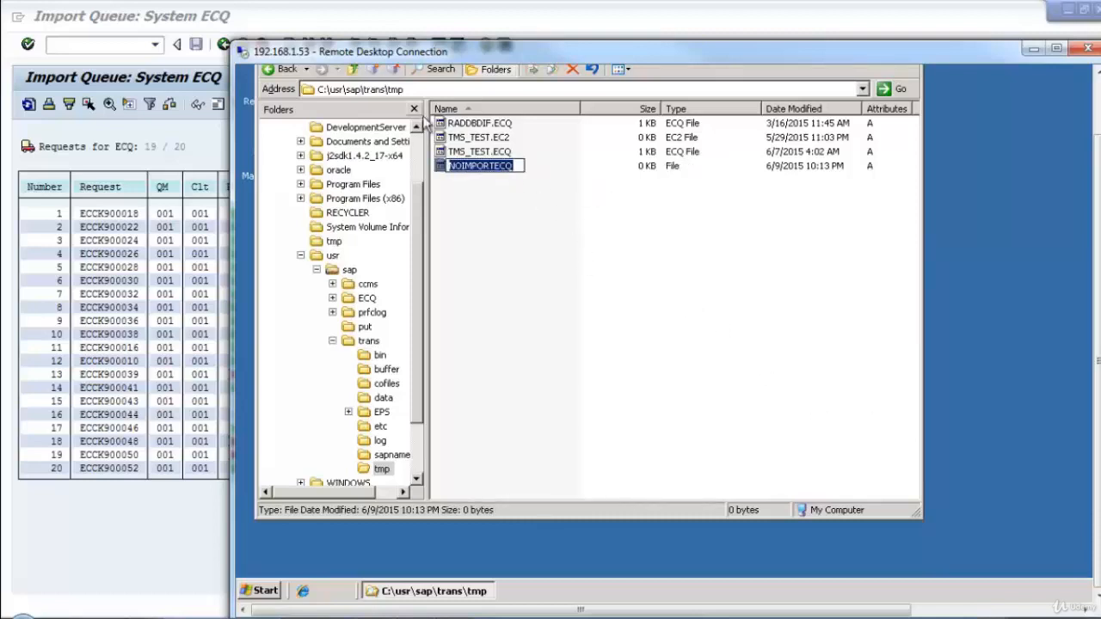
pyautogui.click(502, 167)
pyautogui.write('.')
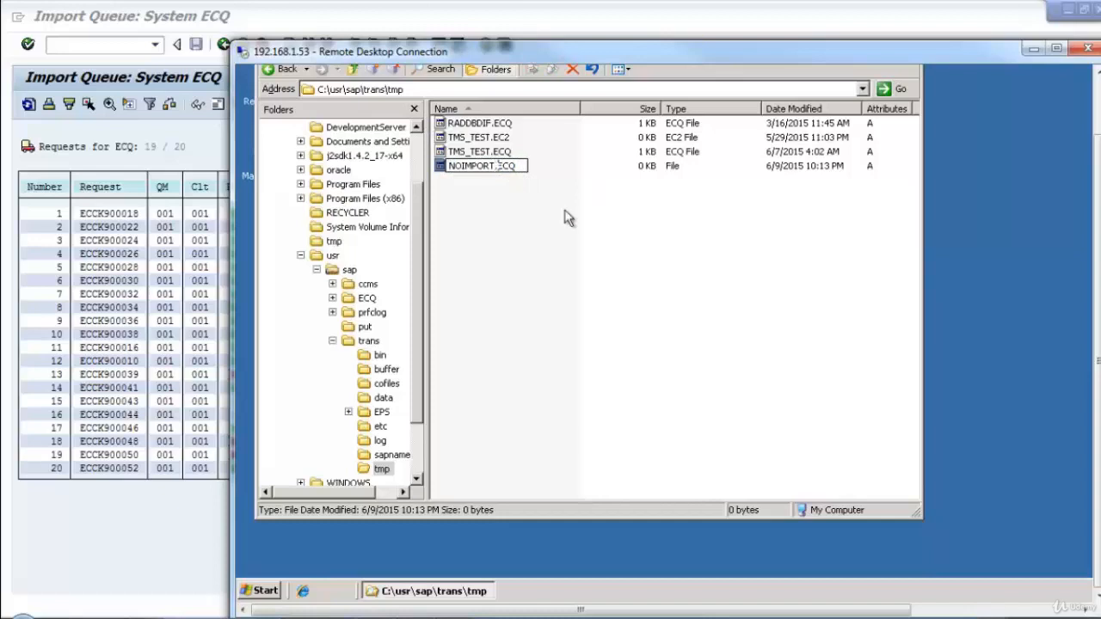
pyautogui.press('Return')
pyautogui.click(567, 218)
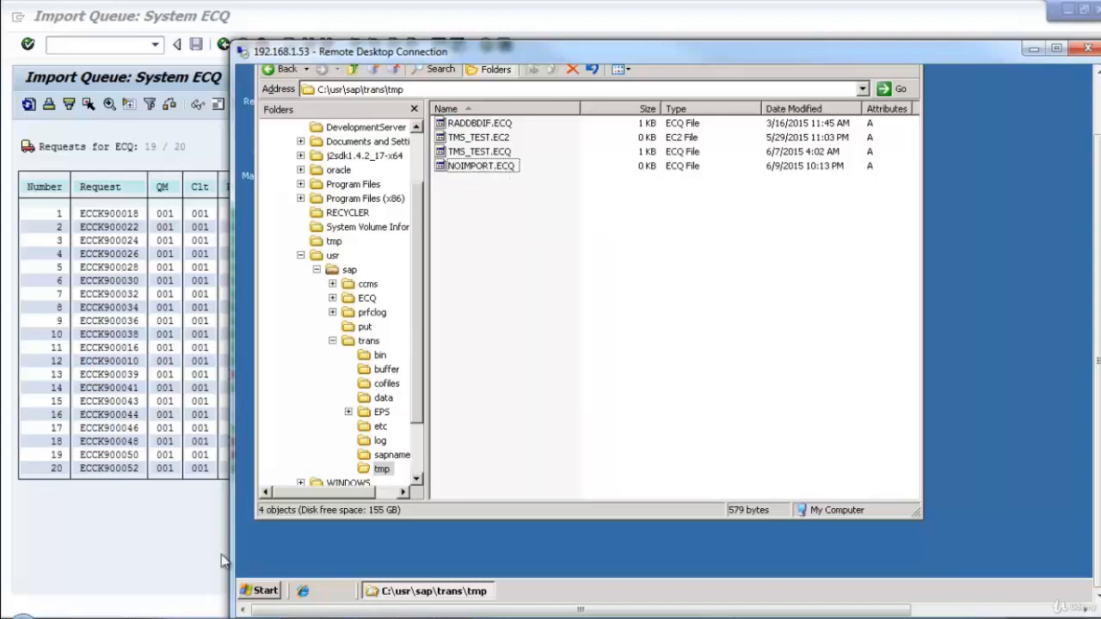
pyautogui.click(162, 559)
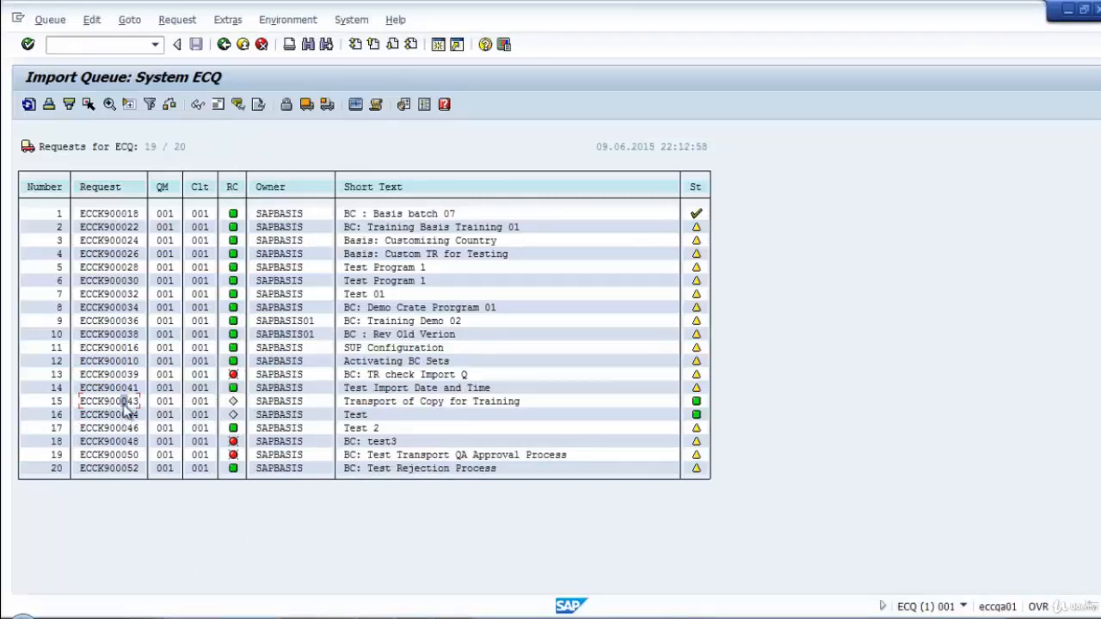
# - Start an immediate import of request ECCK900043 into ECQ client 001 and refresh the import queue
pyautogui.click(327, 104)
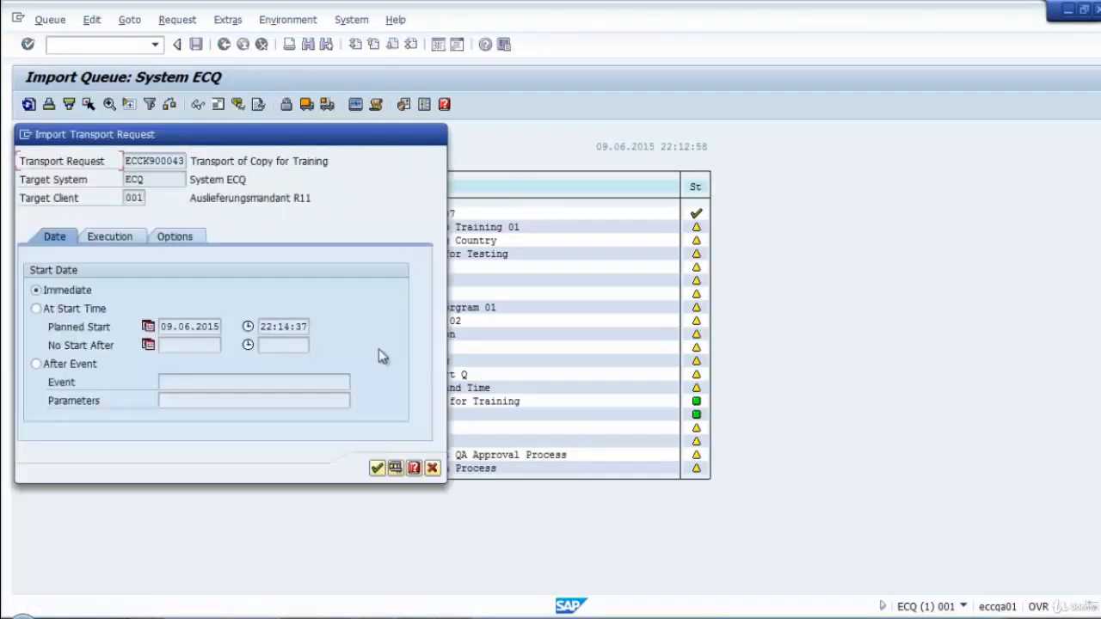
pyautogui.click(377, 467)
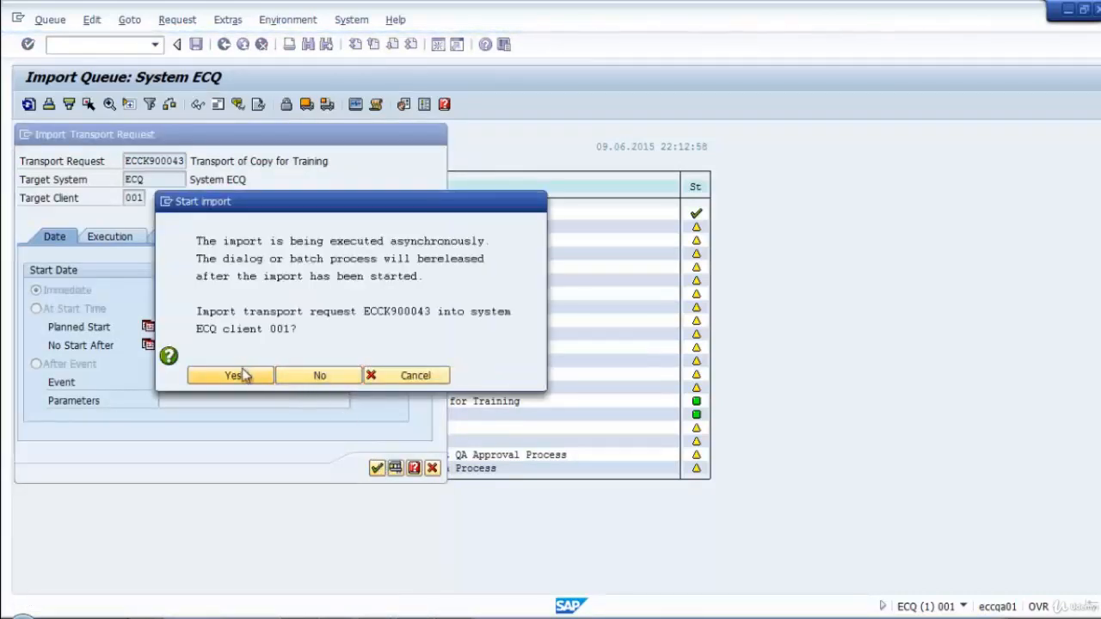
pyautogui.click(260, 378)
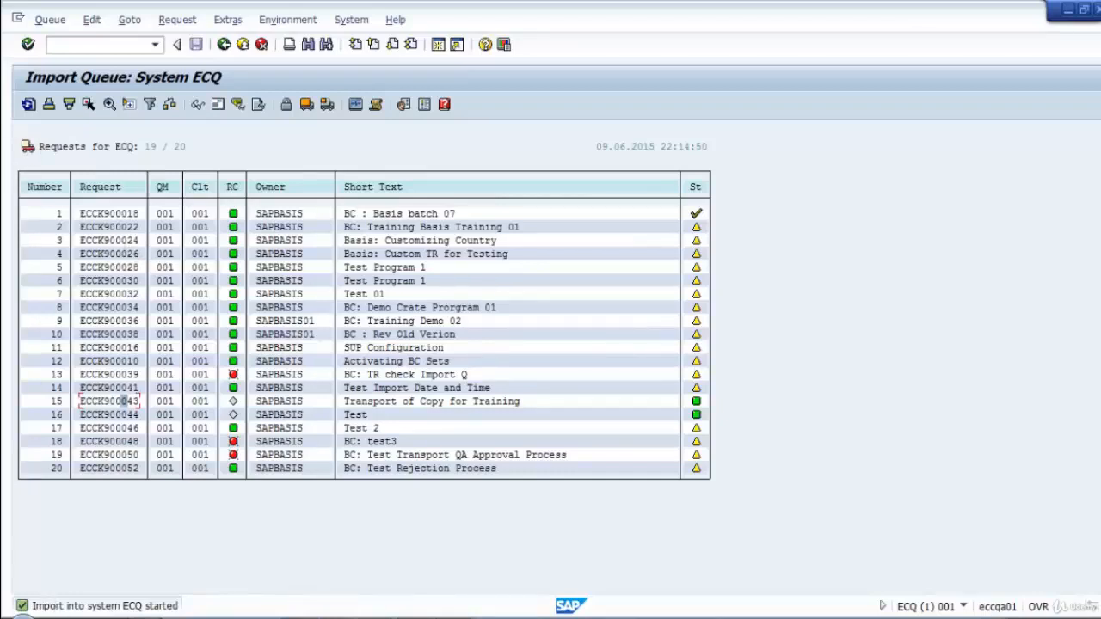
pyautogui.click(28, 104)
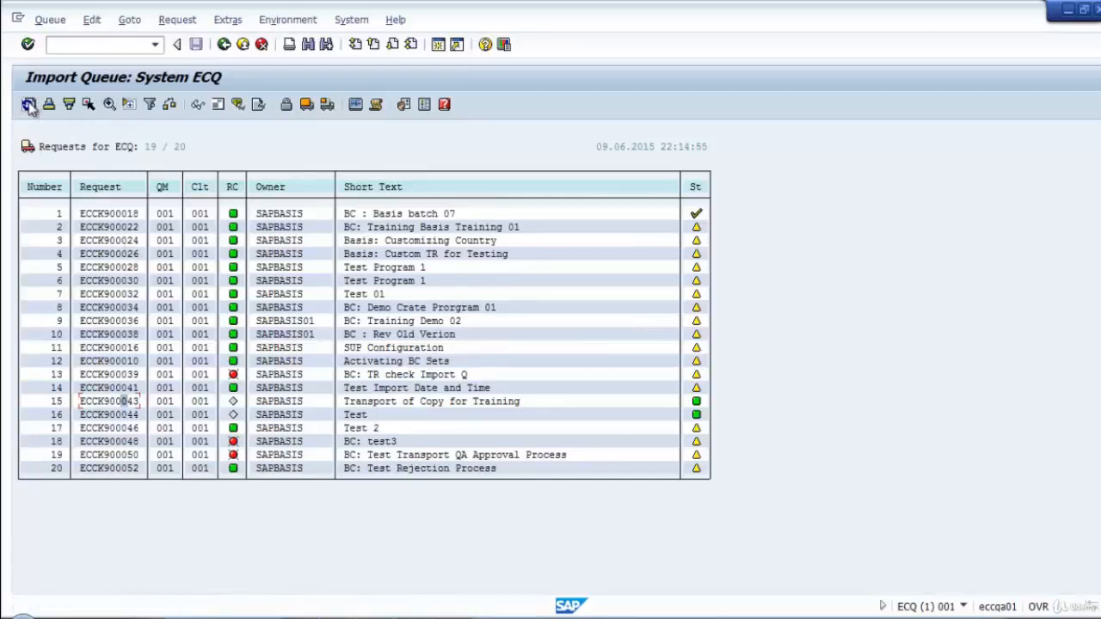
pyautogui.click(28, 104)
# - Check the transport logs of request ECCK900043, refreshing them, and return to the ECQ import queue to refresh it
pyautogui.click(261, 107)
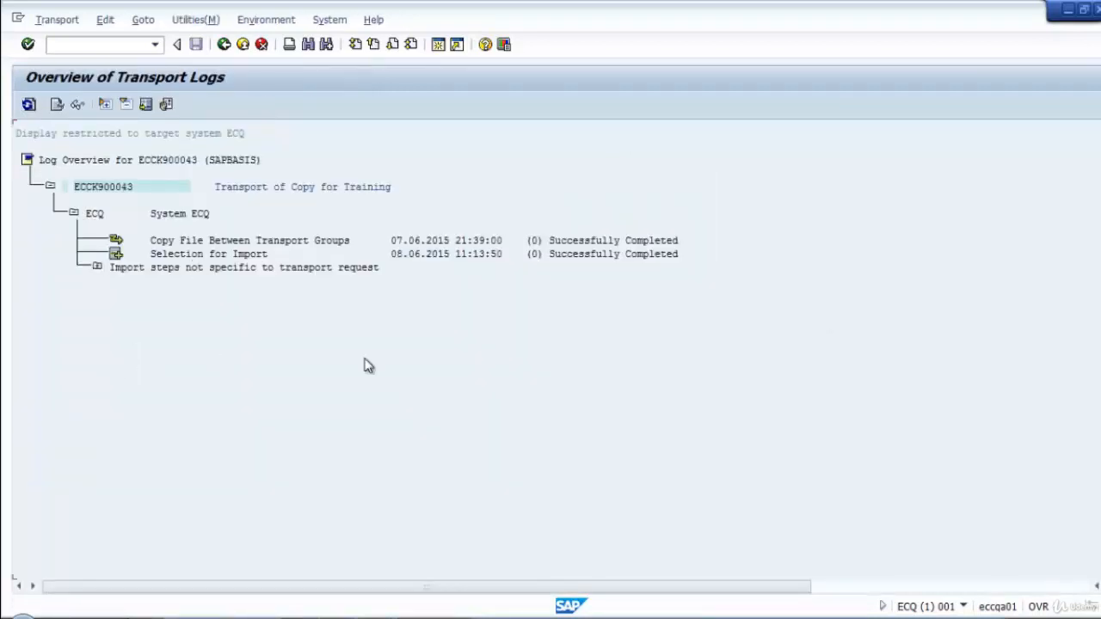
pyautogui.click(28, 107)
pyautogui.click(29, 109)
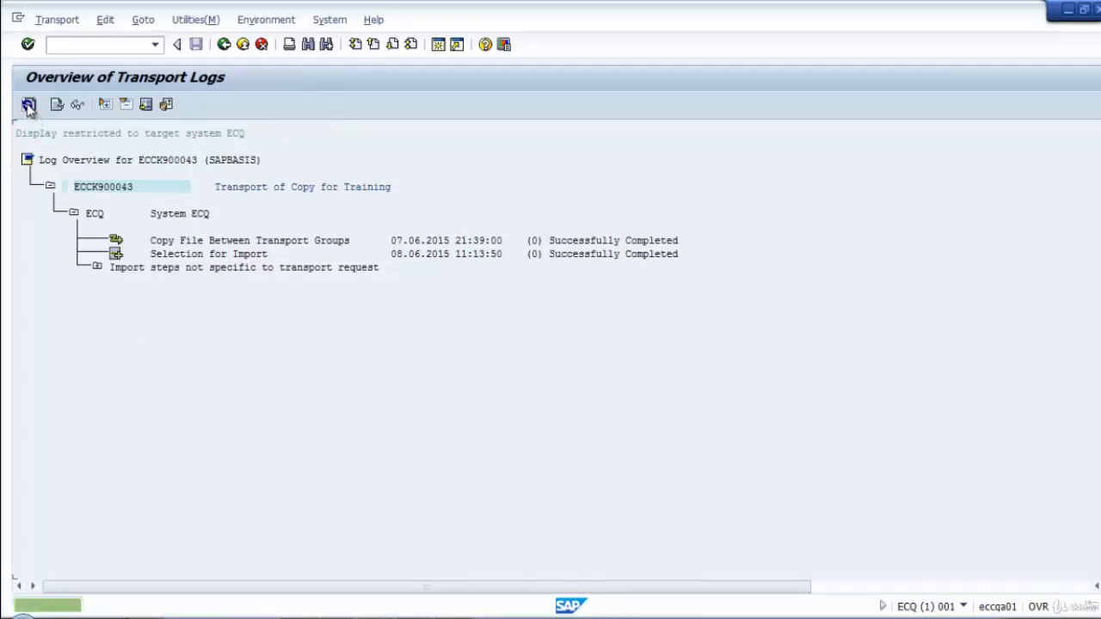
pyautogui.click(224, 46)
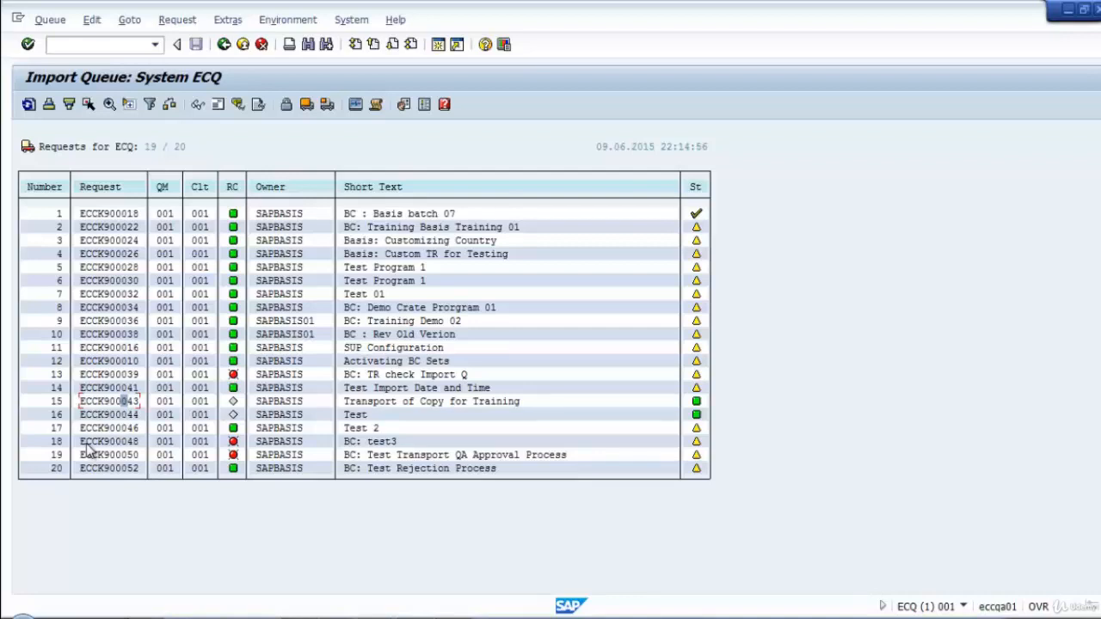
pyautogui.click(28, 104)
pyautogui.click(29, 105)
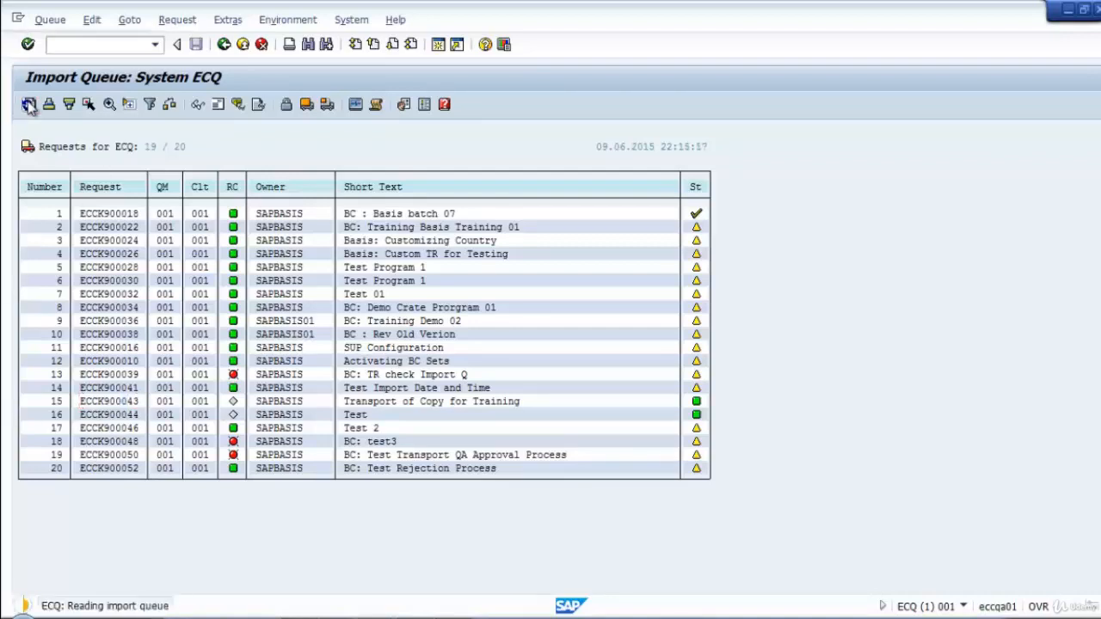
pyautogui.click(29, 104)
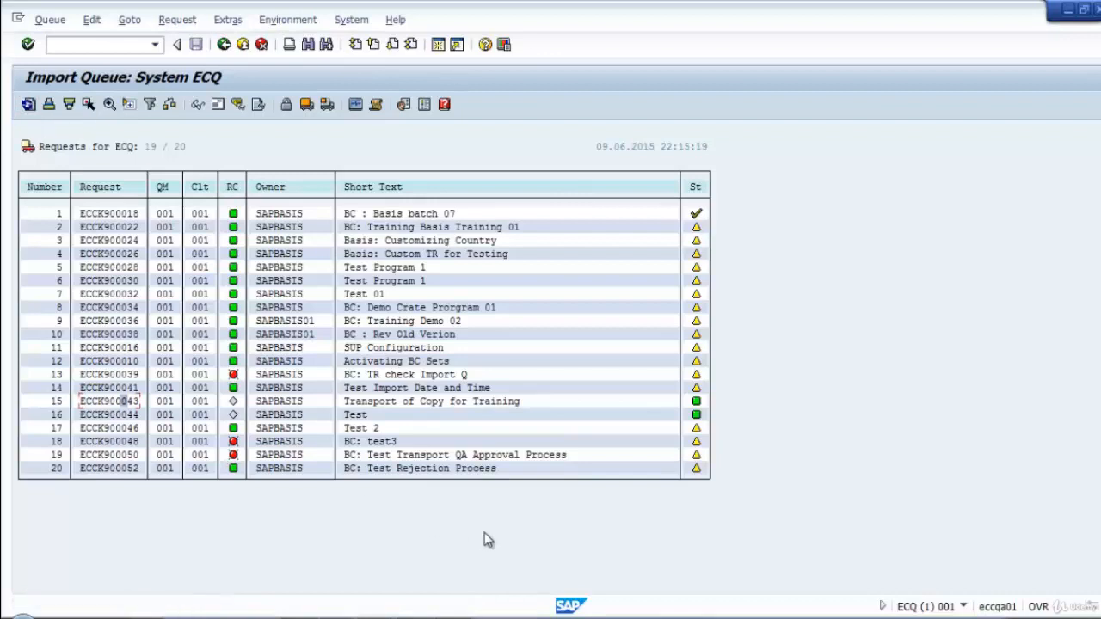
# - Switch to the 192.168.1.53 remote desktop and delete NOIMPORT.ECQ from the C:\usr\sap\trans\tmp folder
pyautogui.click(415, 617)
pyautogui.click(527, 563)
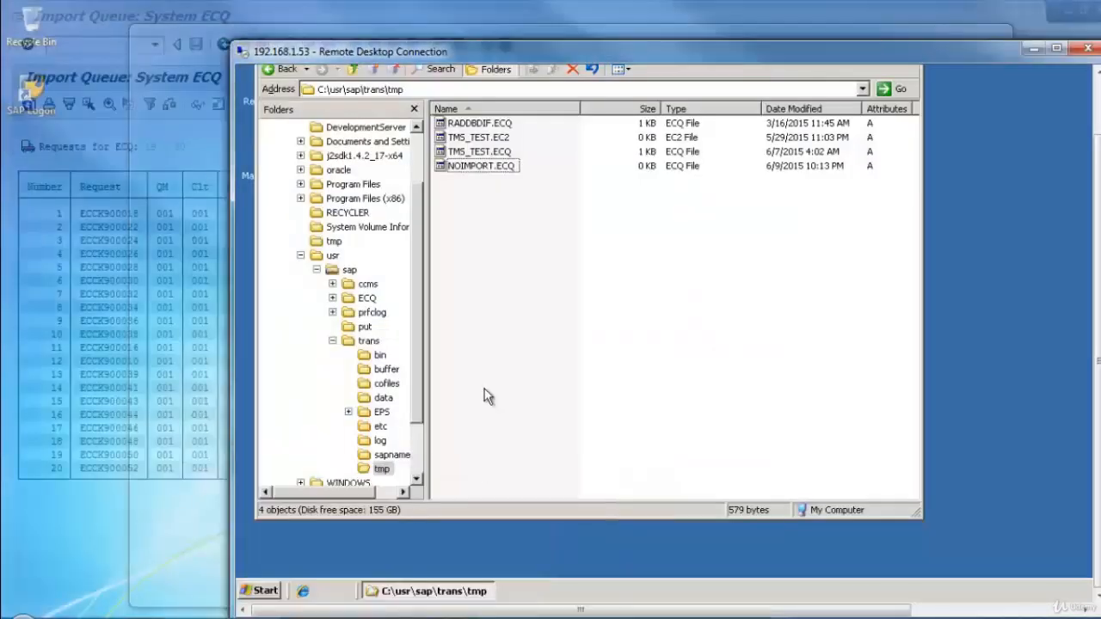
pyautogui.click(477, 172)
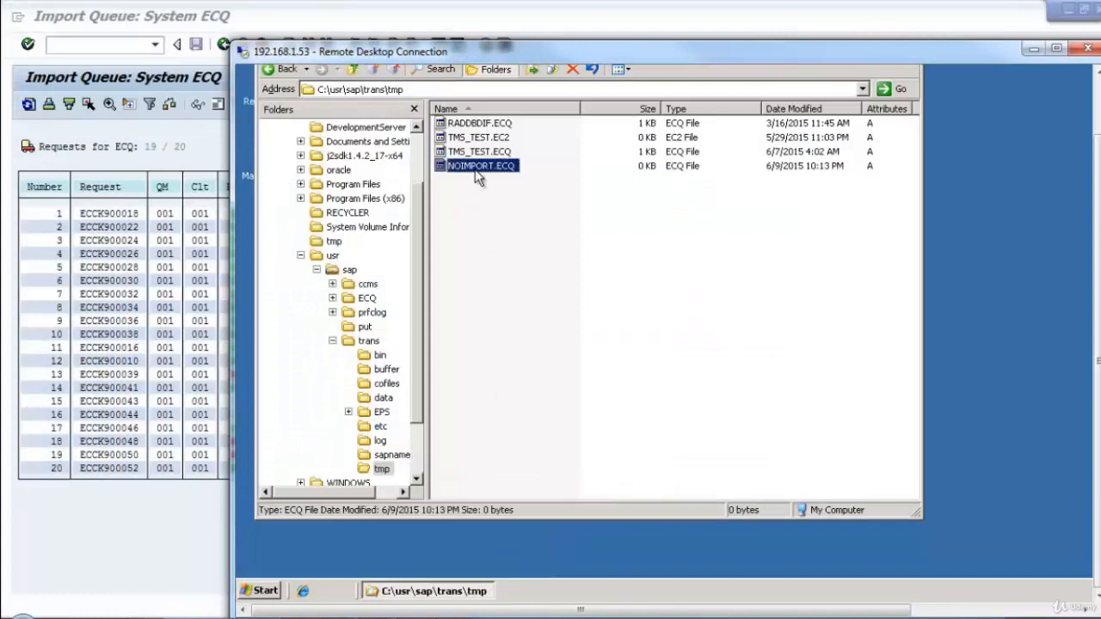
pyautogui.press('Delete')
pyautogui.click(832, 315)
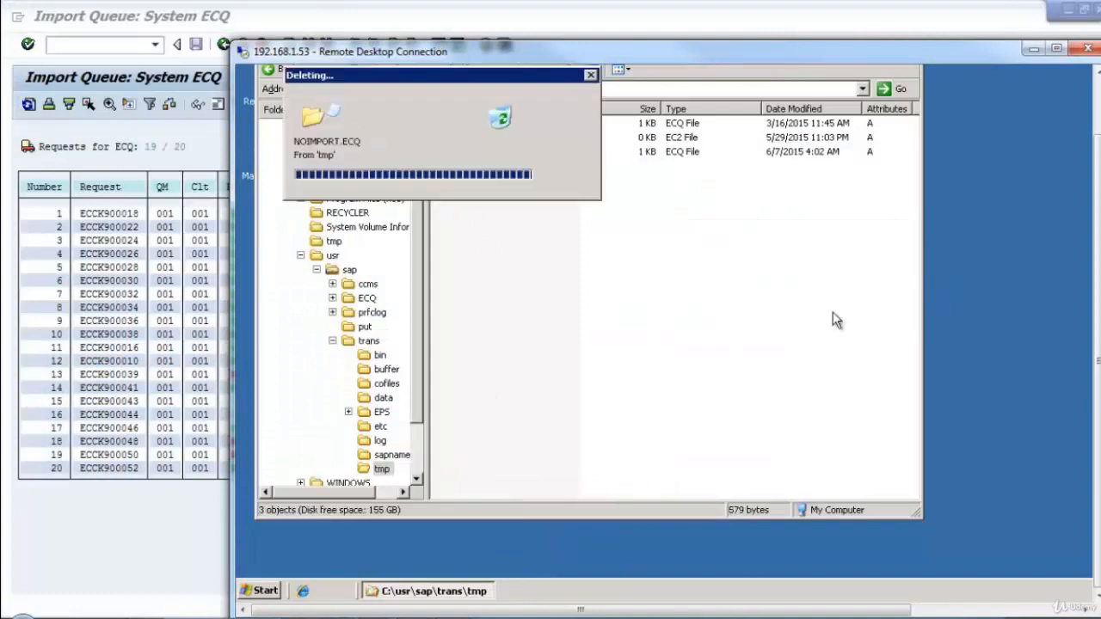
# - Switch to the 192.168.1.52 remote desktop, delete T_OFF.ECC from C:\usr\sap\trans\bin, and return to the ECQ import queue
pyautogui.moveTo(375, 611)
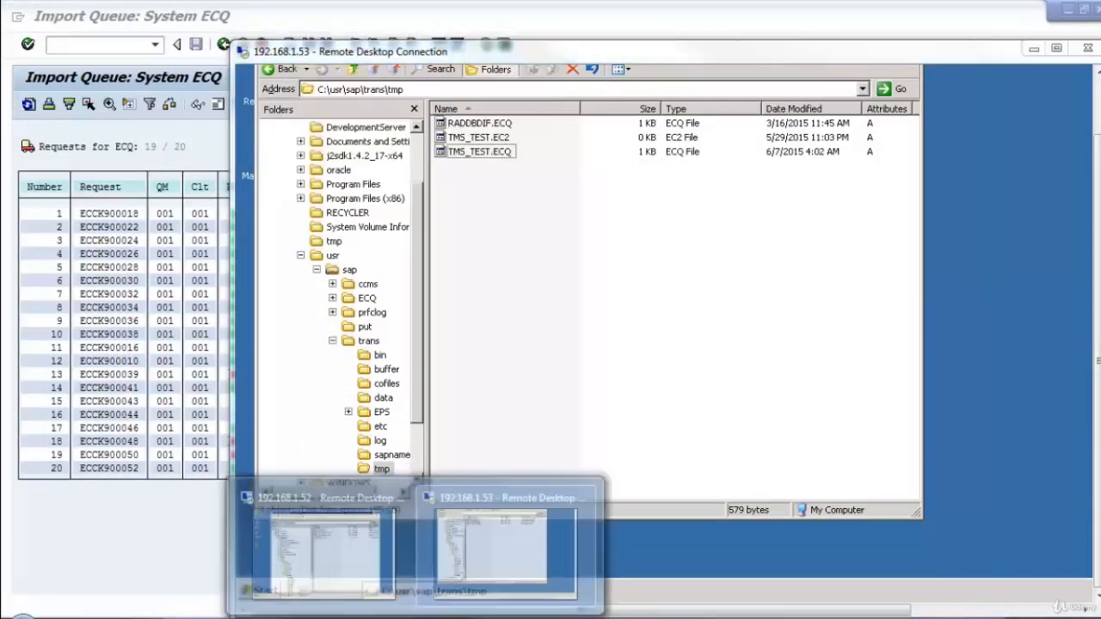
pyautogui.click(317, 579)
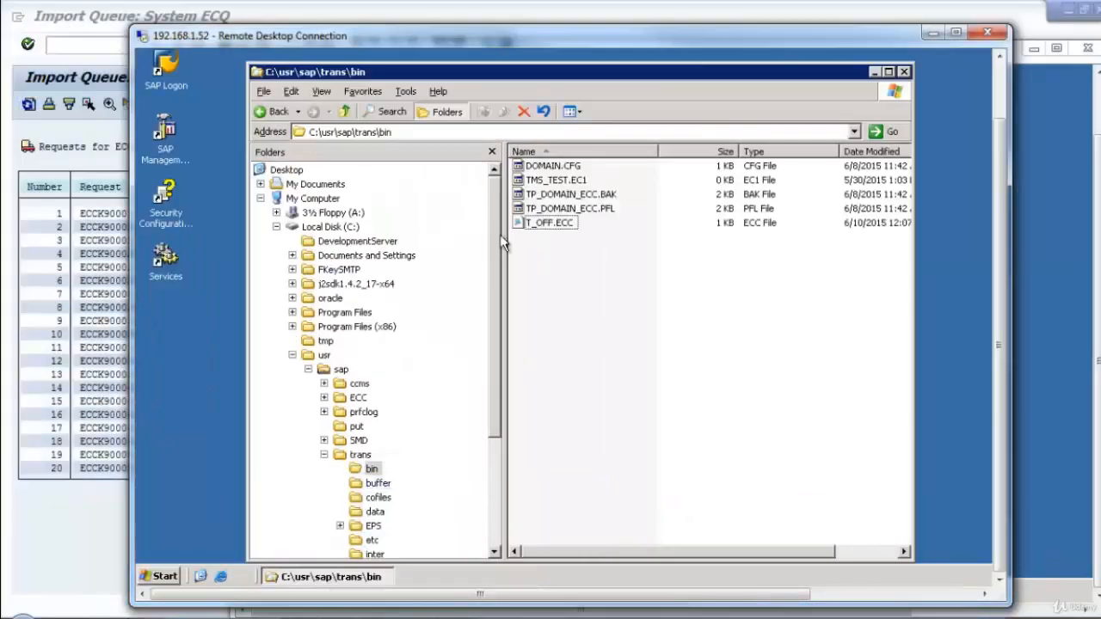
pyautogui.click(531, 225)
pyautogui.press('Delete')
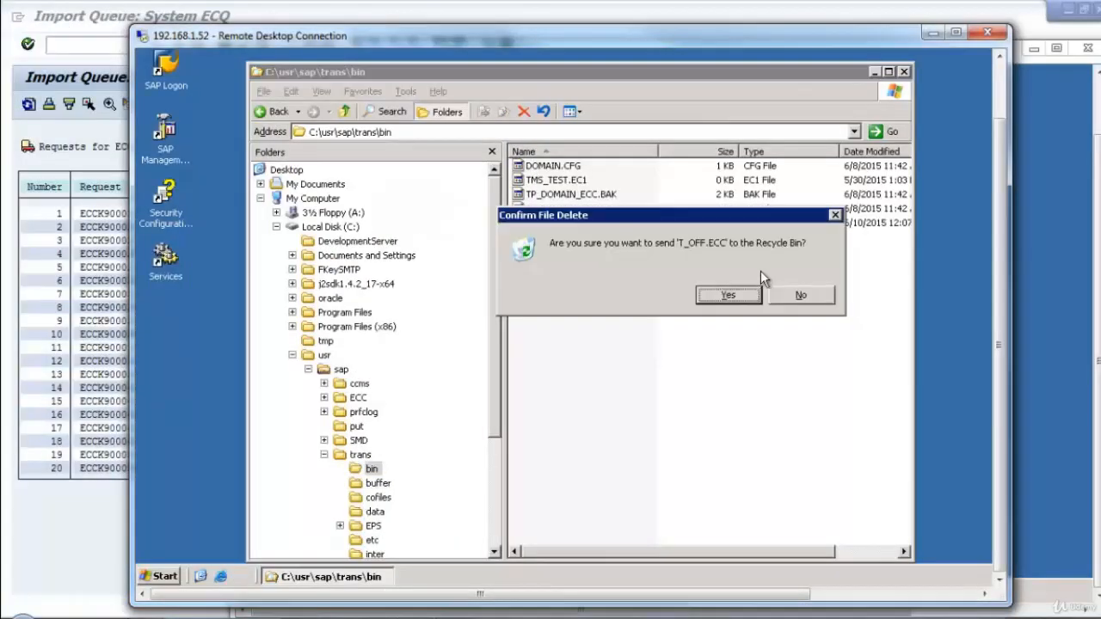
pyautogui.click(727, 295)
pyautogui.click(99, 534)
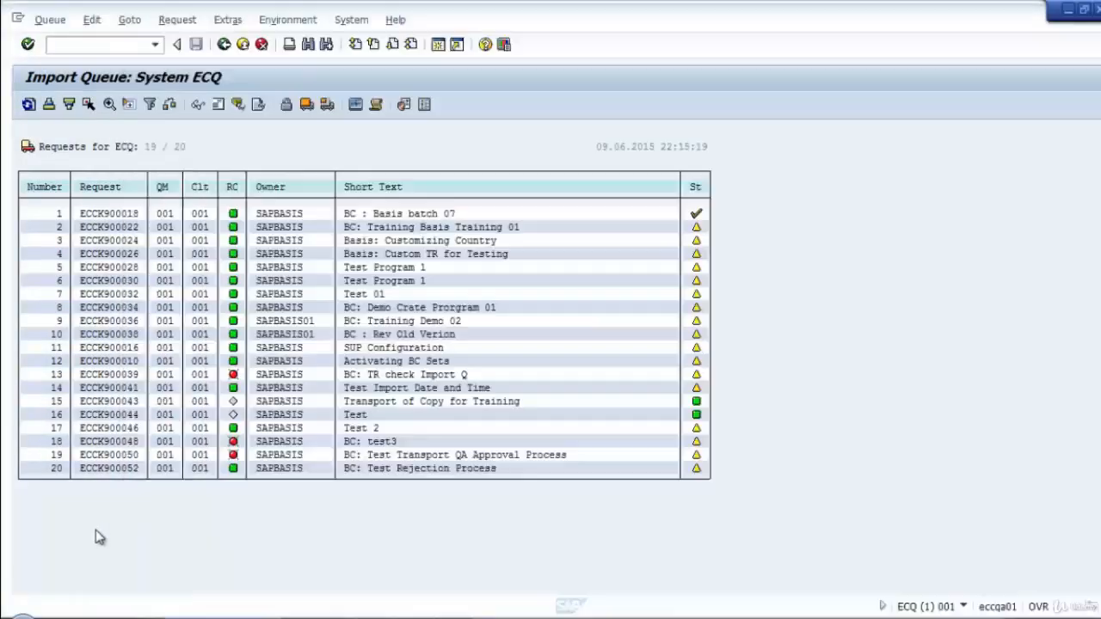